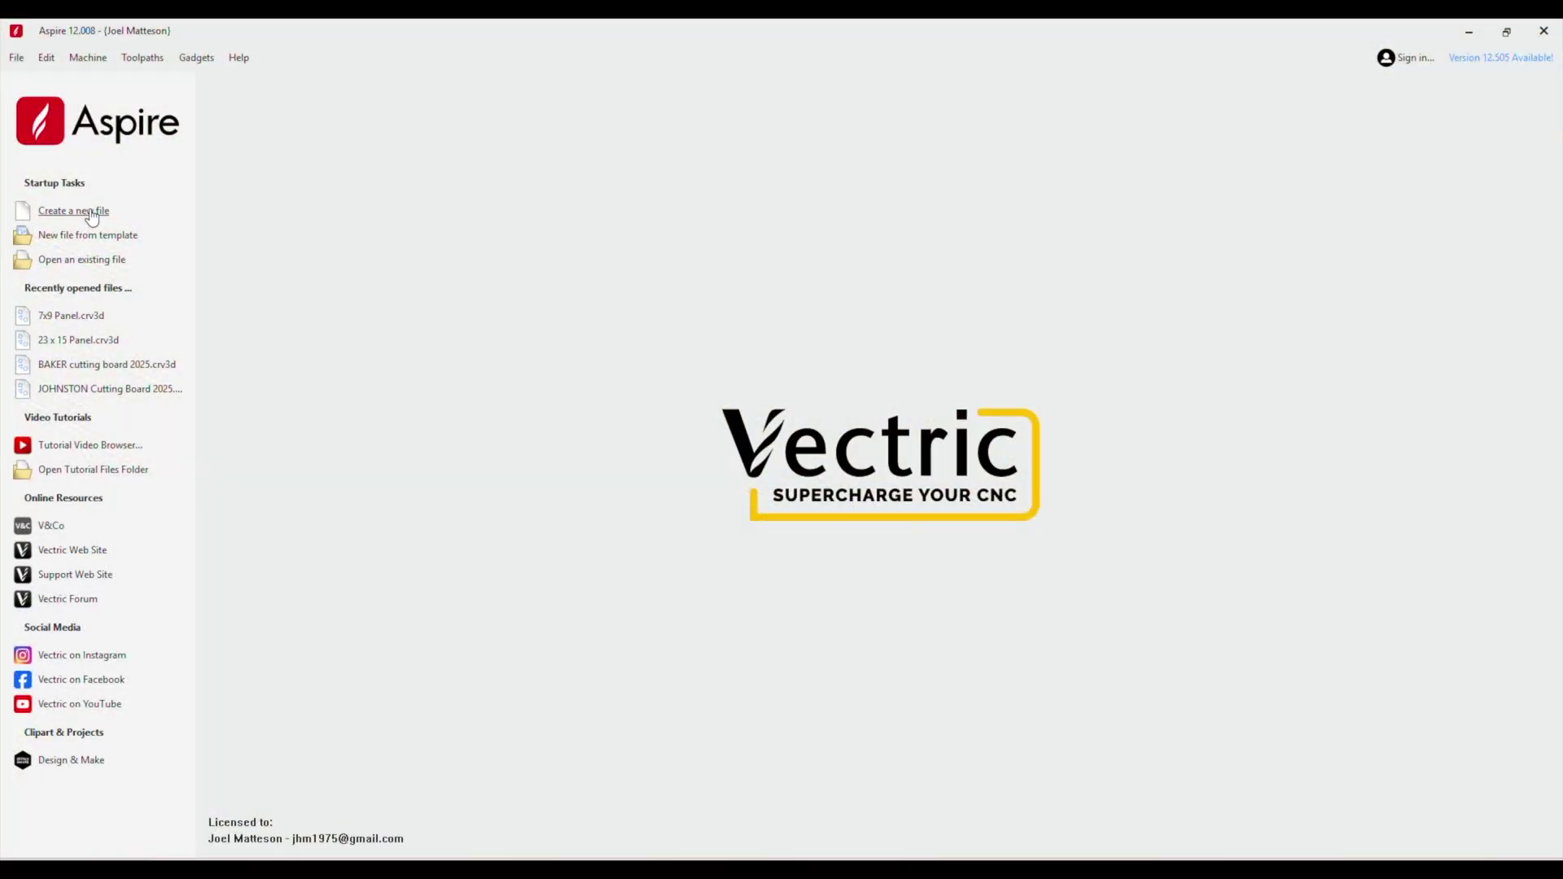
- Create a new job 18 inches wide, 12 inches high and 1.69 inches thick
{"action": "left_click", "coordinate": [89, 208]}
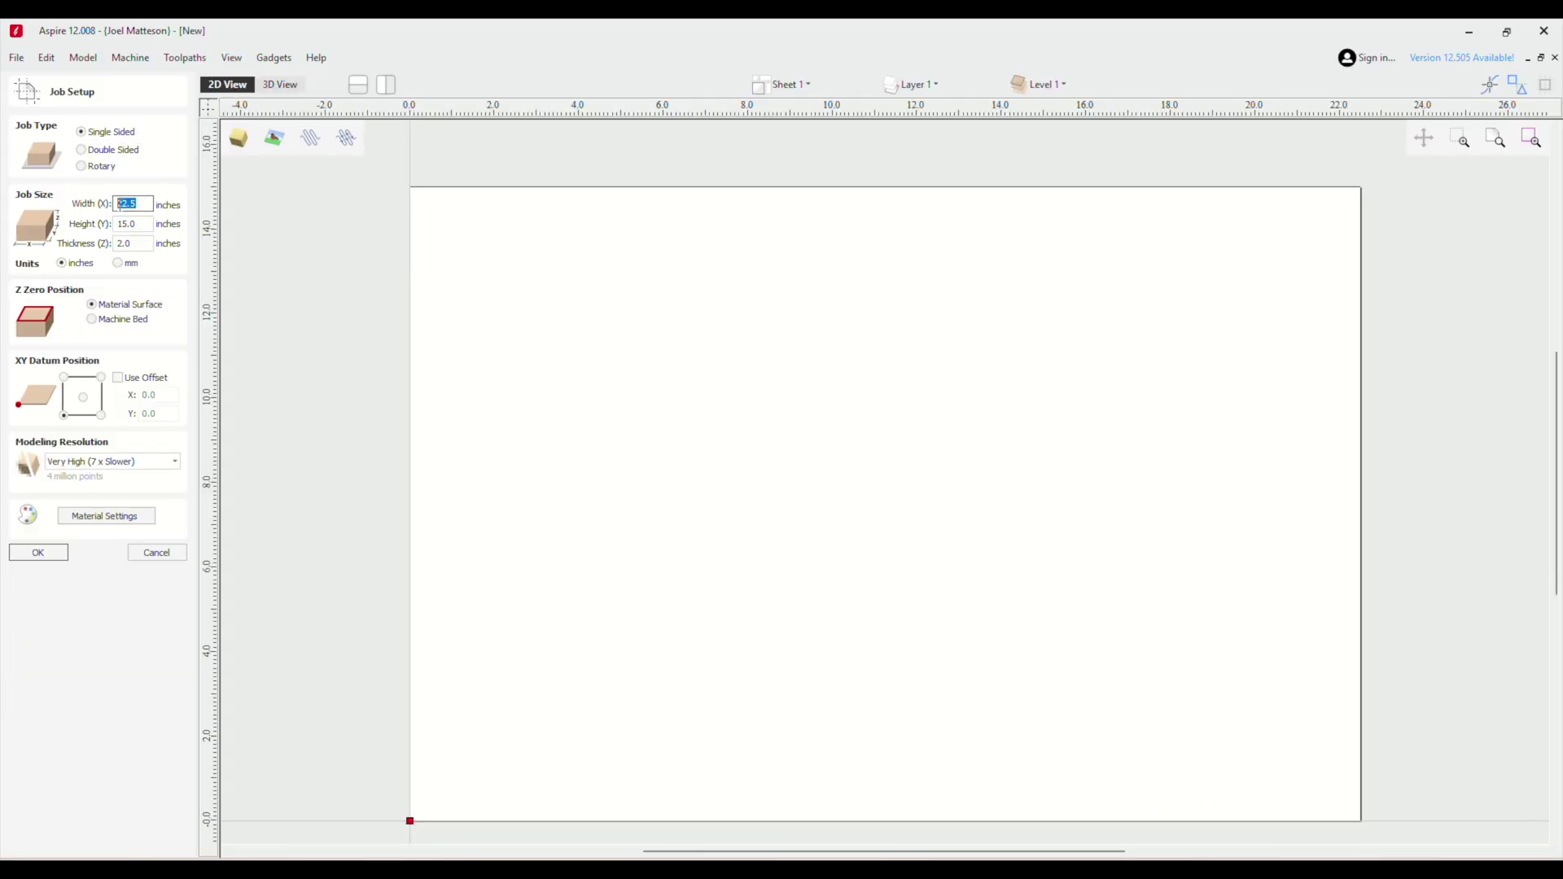
{"action": "type", "text": "18"}
{"action": "key", "text": "Tab"}
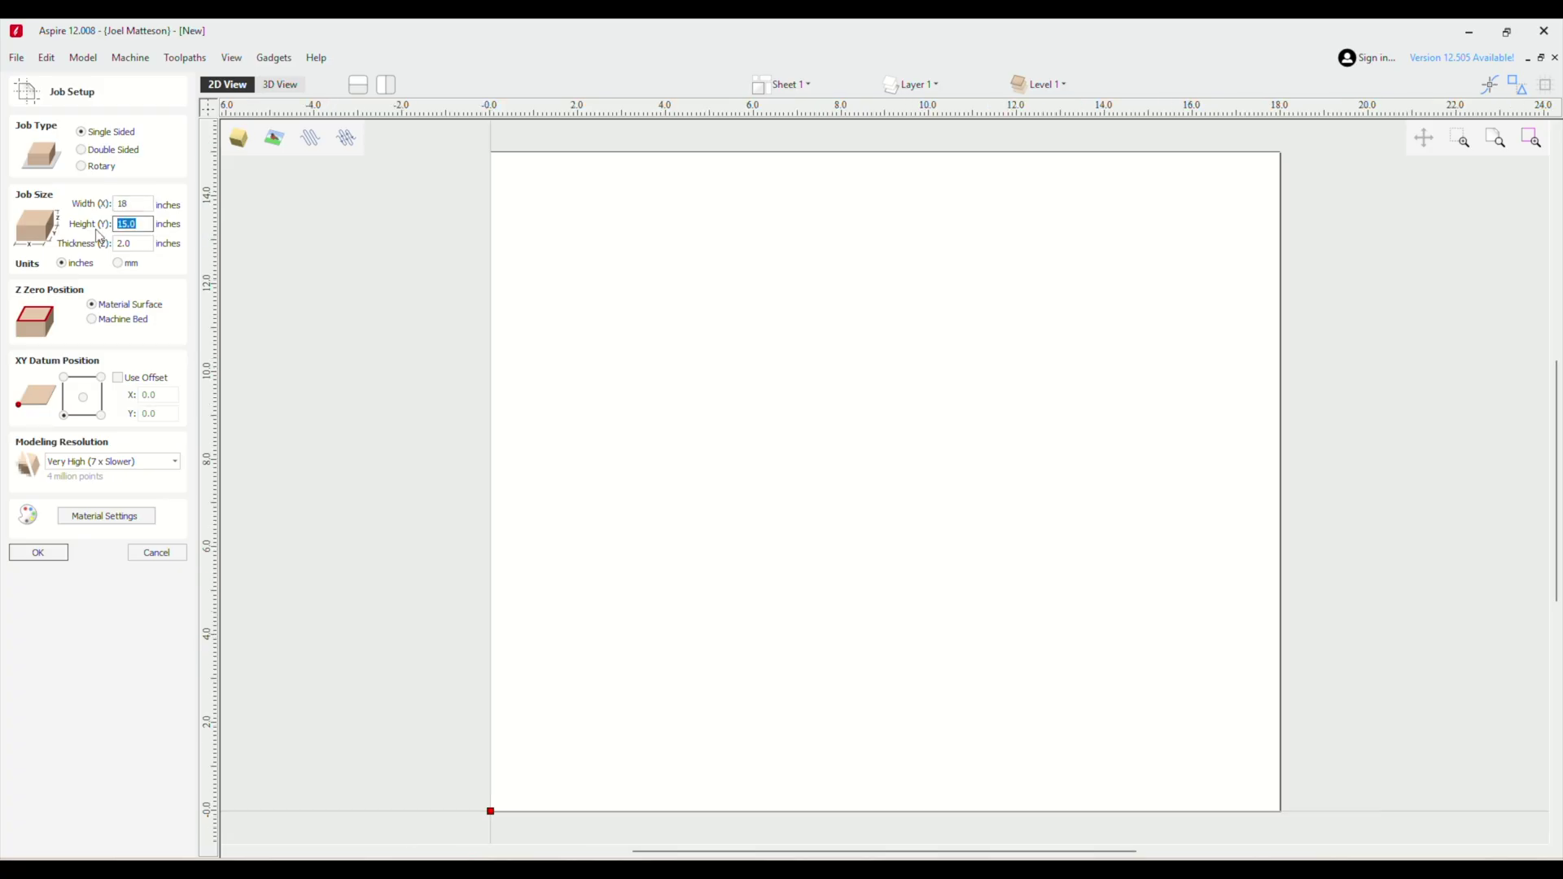
{"action": "type", "text": "12"}
{"action": "key", "text": "Tab"}
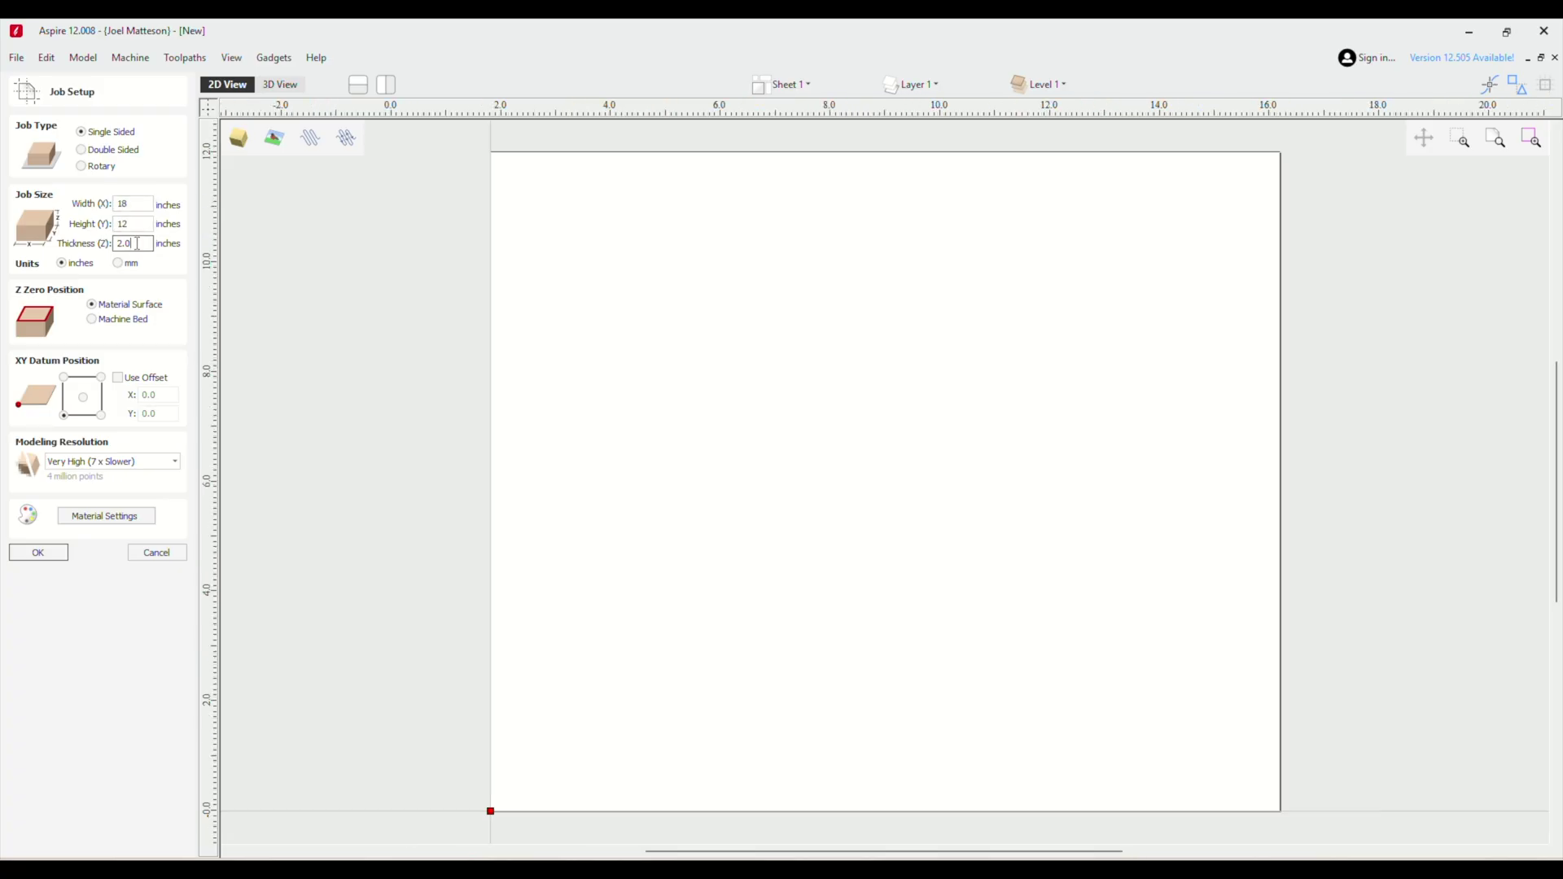
{"action": "type", "text": "1.69"}
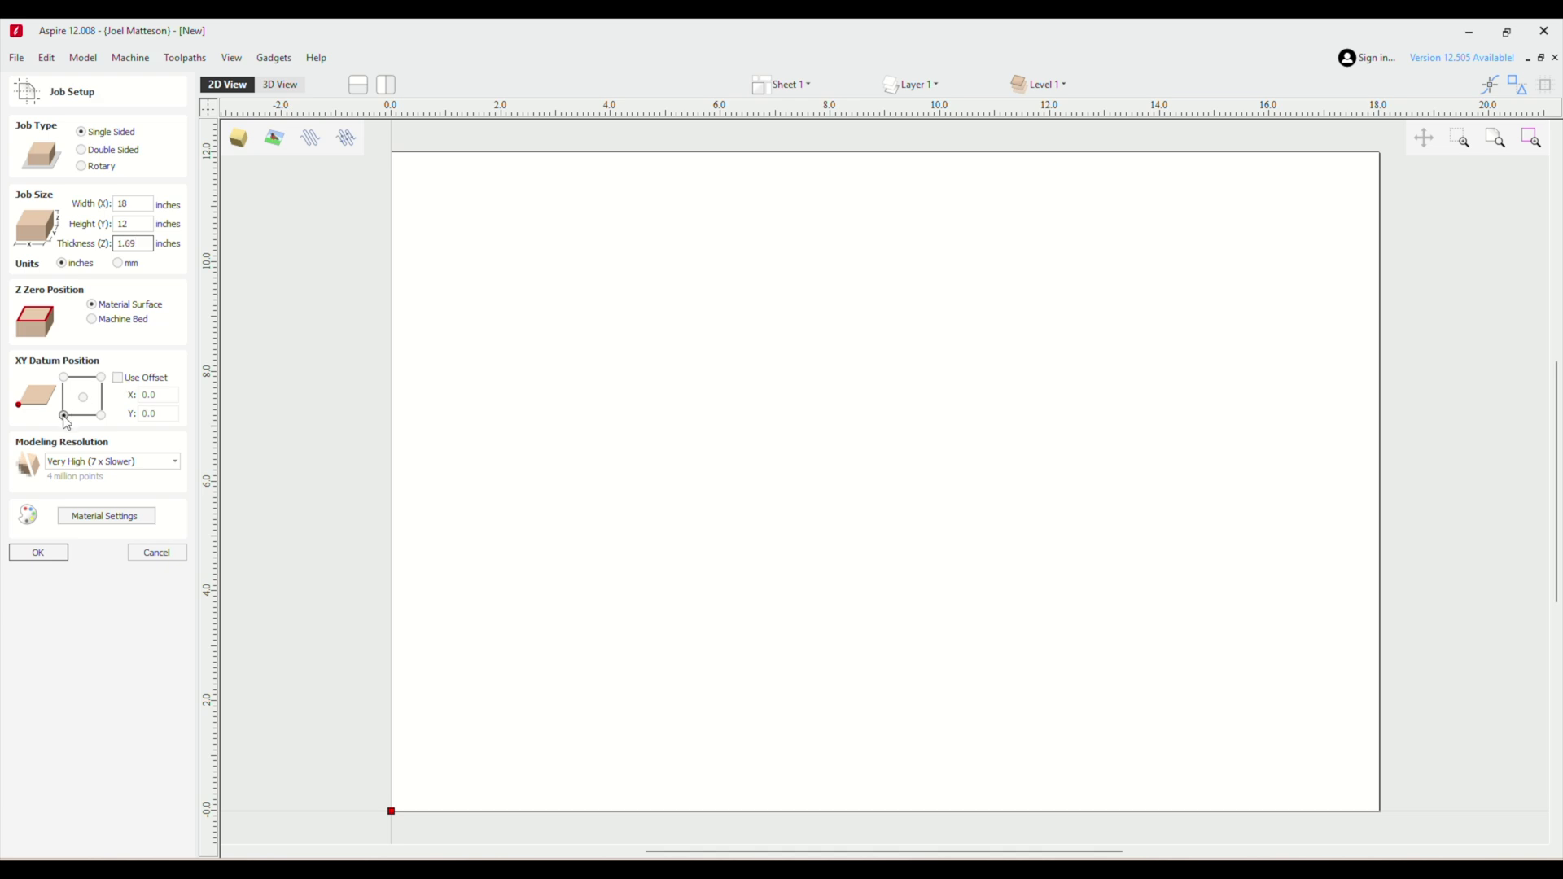
- Give the job material a Walnut appearance
{"action": "left_click", "coordinate": [130, 520]}
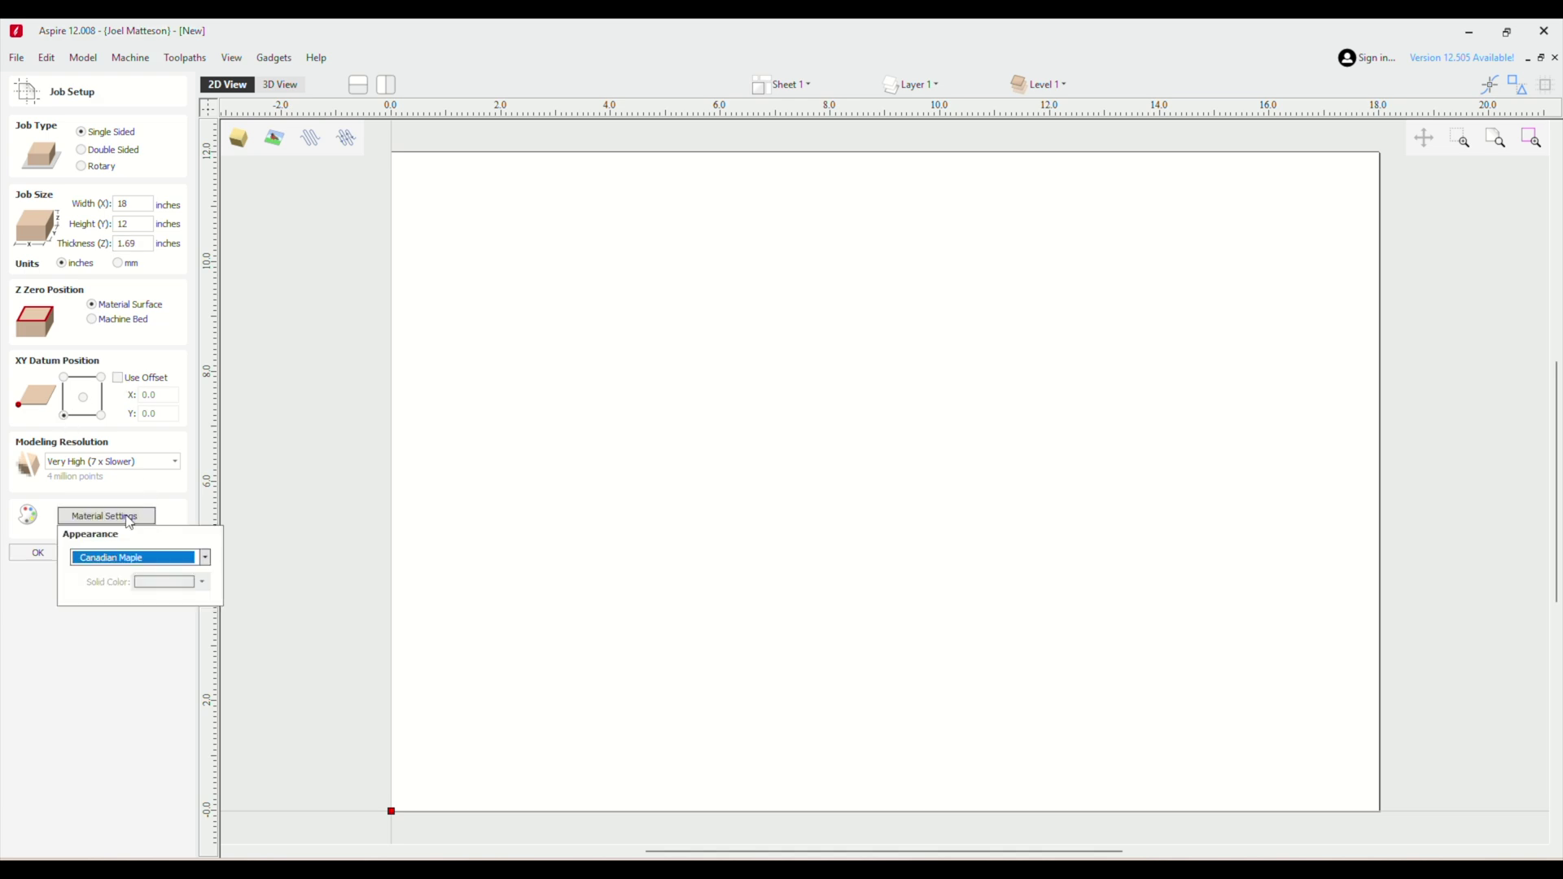
{"action": "left_click", "coordinate": [205, 557]}
{"action": "scroll", "coordinate": [173, 675], "scroll_direction": "down", "scroll_amount": 2}
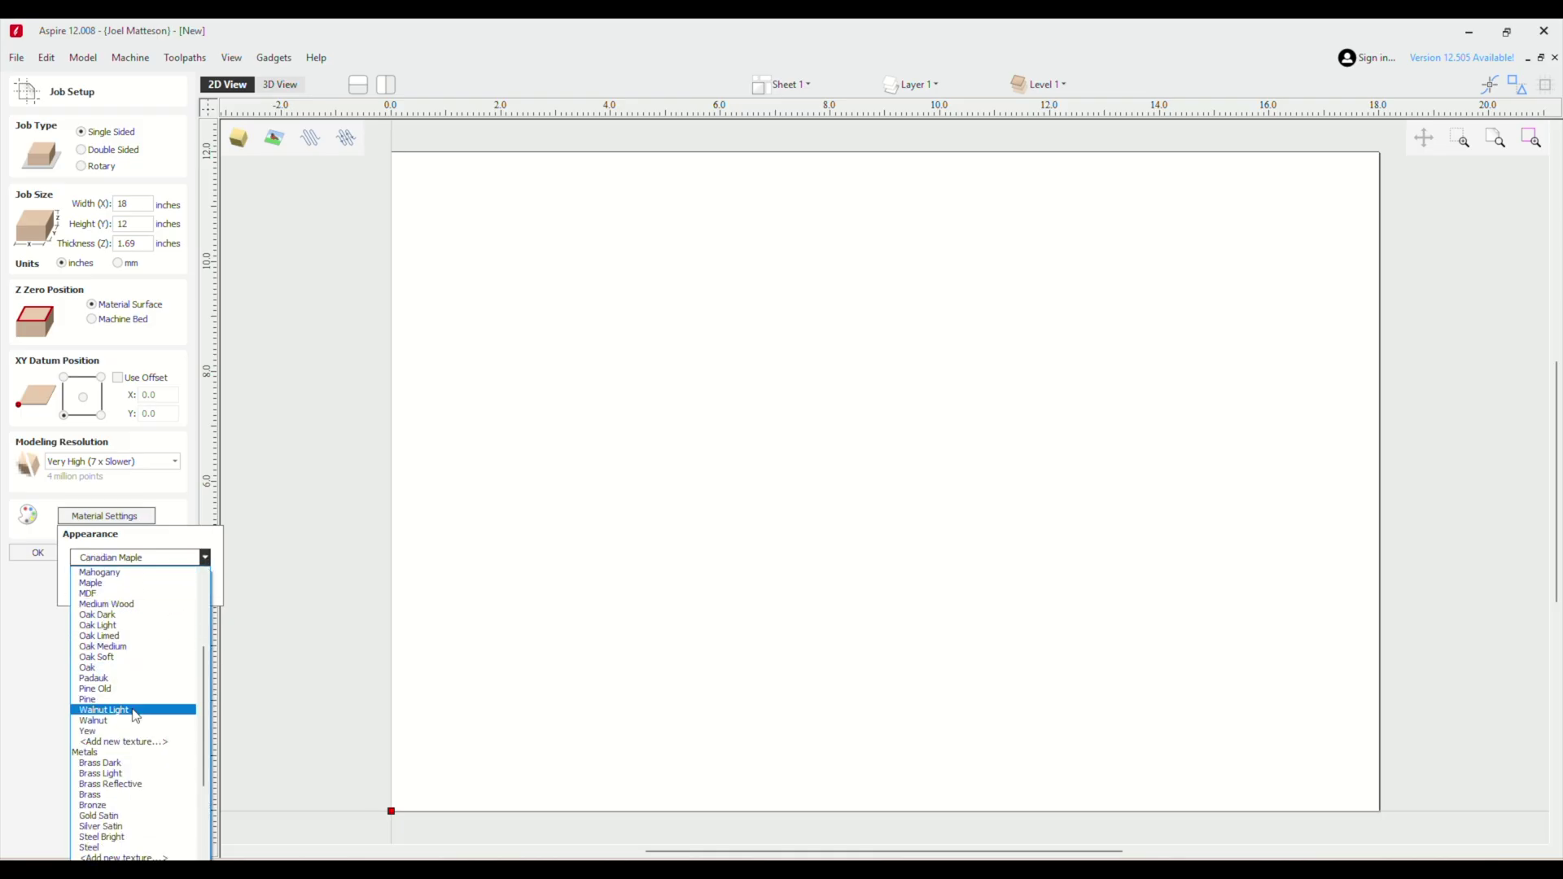
{"action": "left_click", "coordinate": [129, 720]}
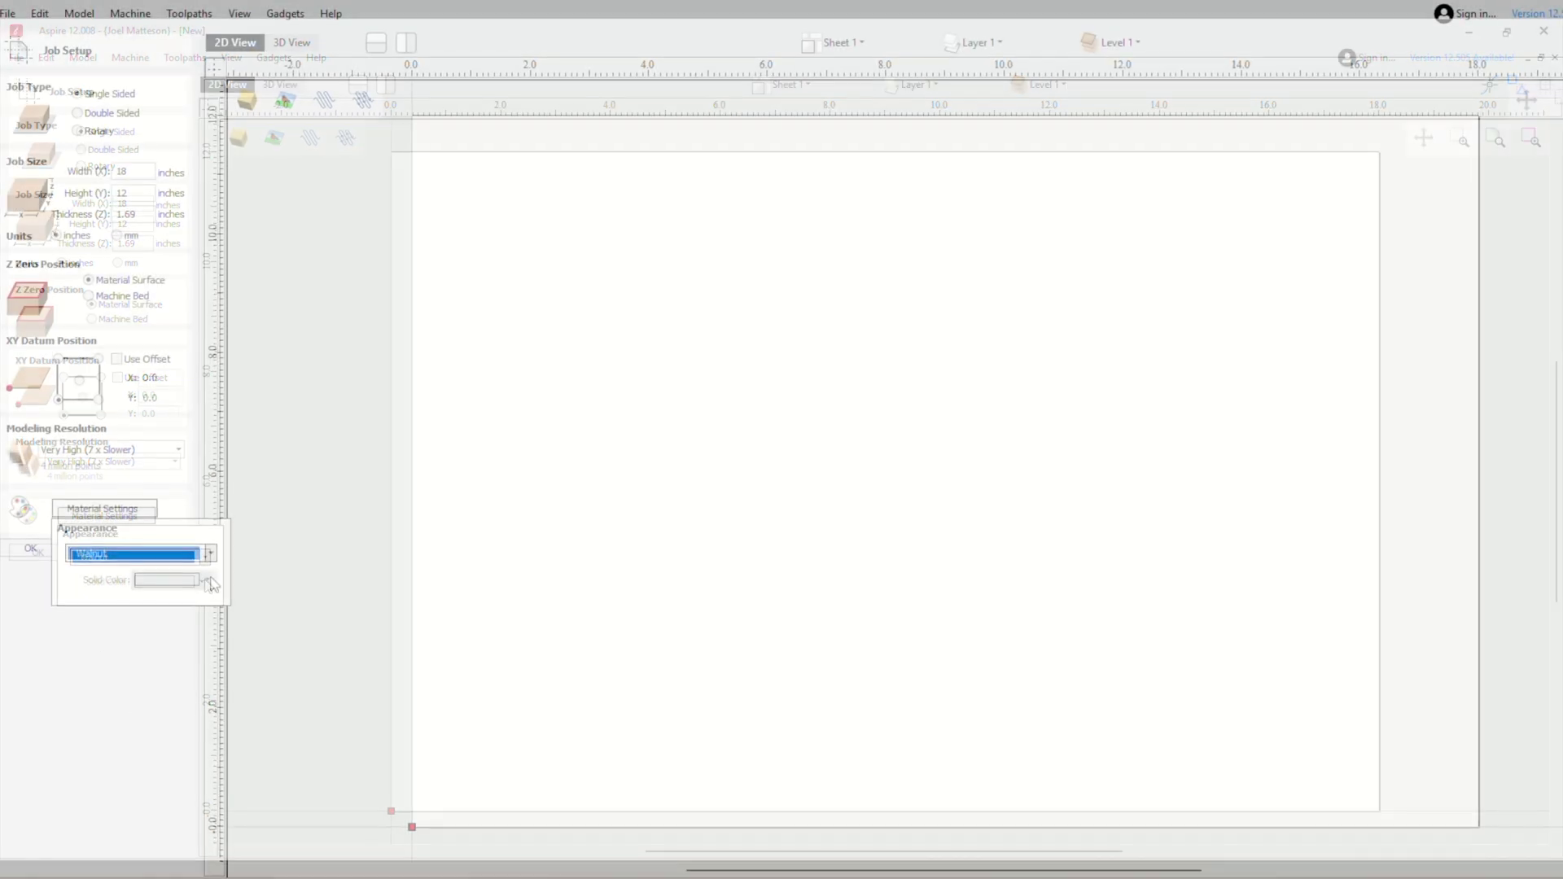
{"action": "left_click", "coordinate": [33, 584]}
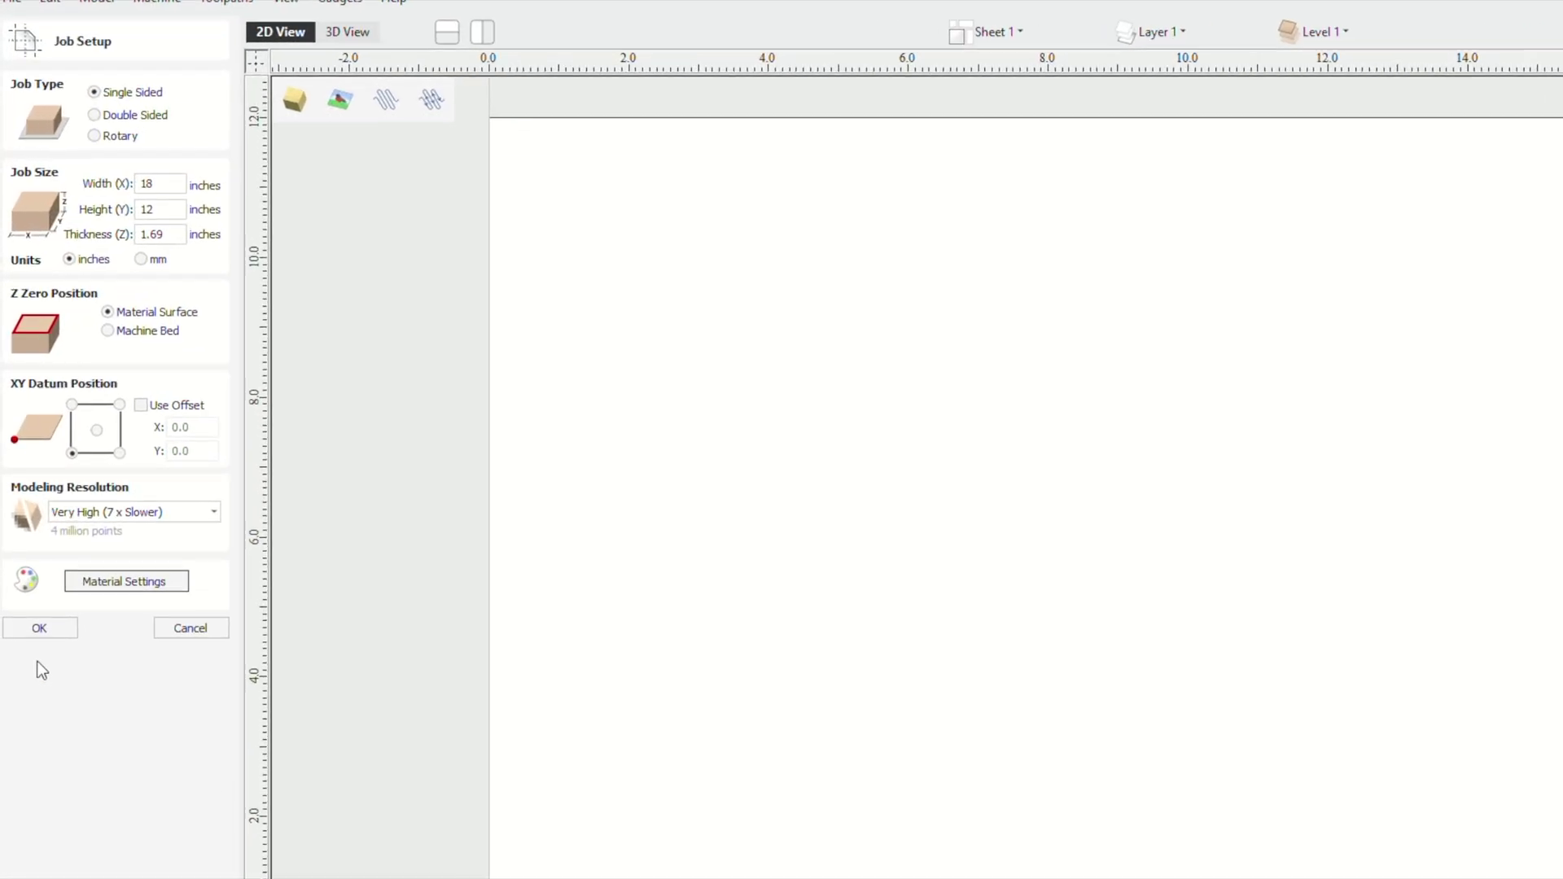
{"action": "left_click", "coordinate": [96, 551]}
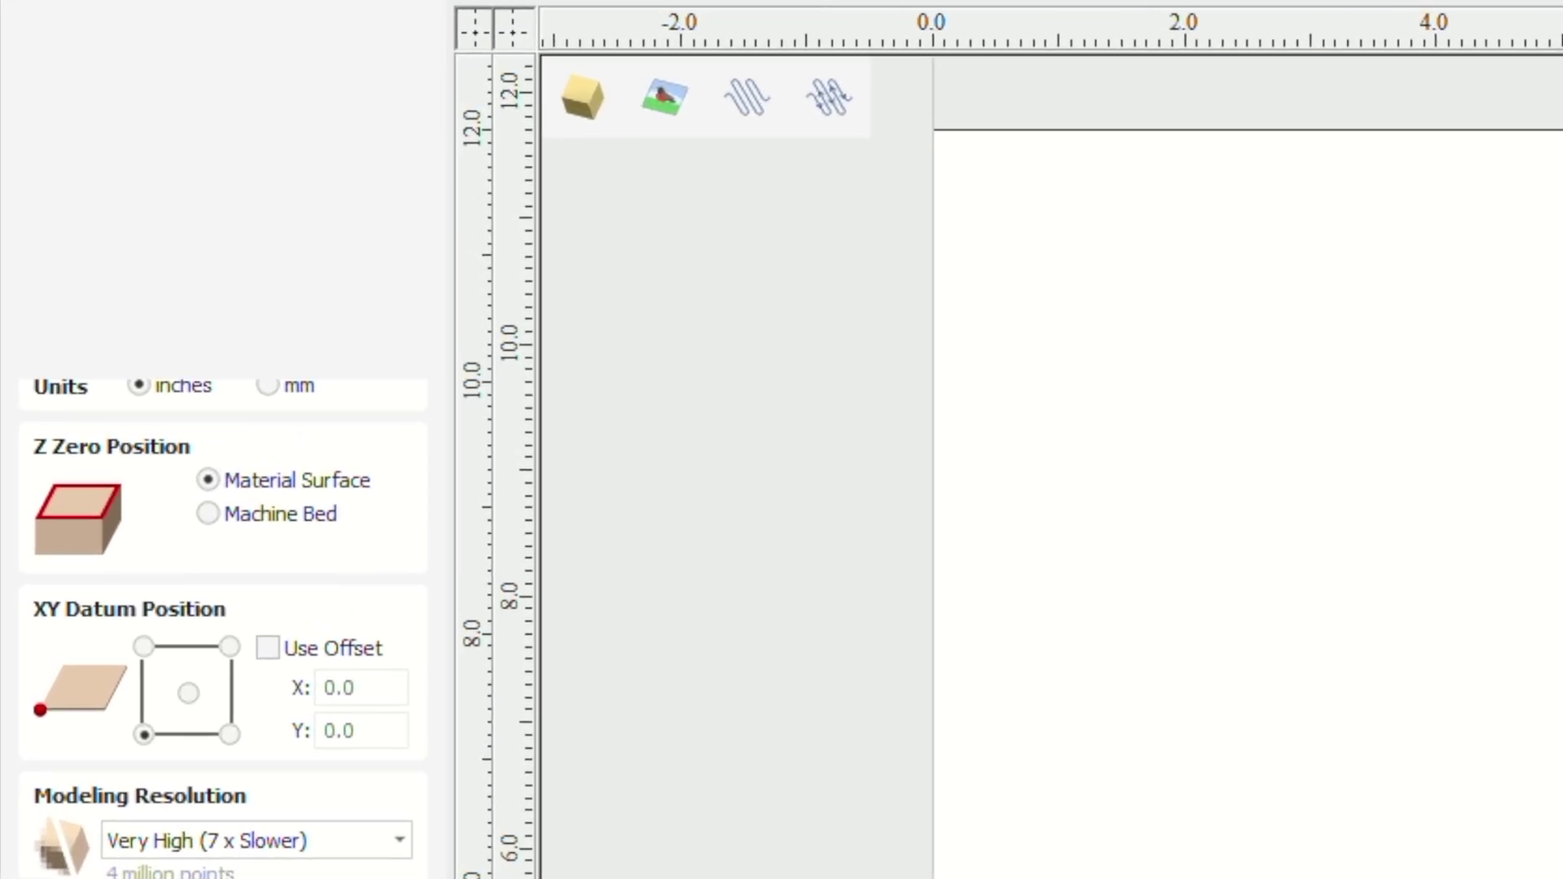
{"action": "right_click", "coordinate": [823, 491]}
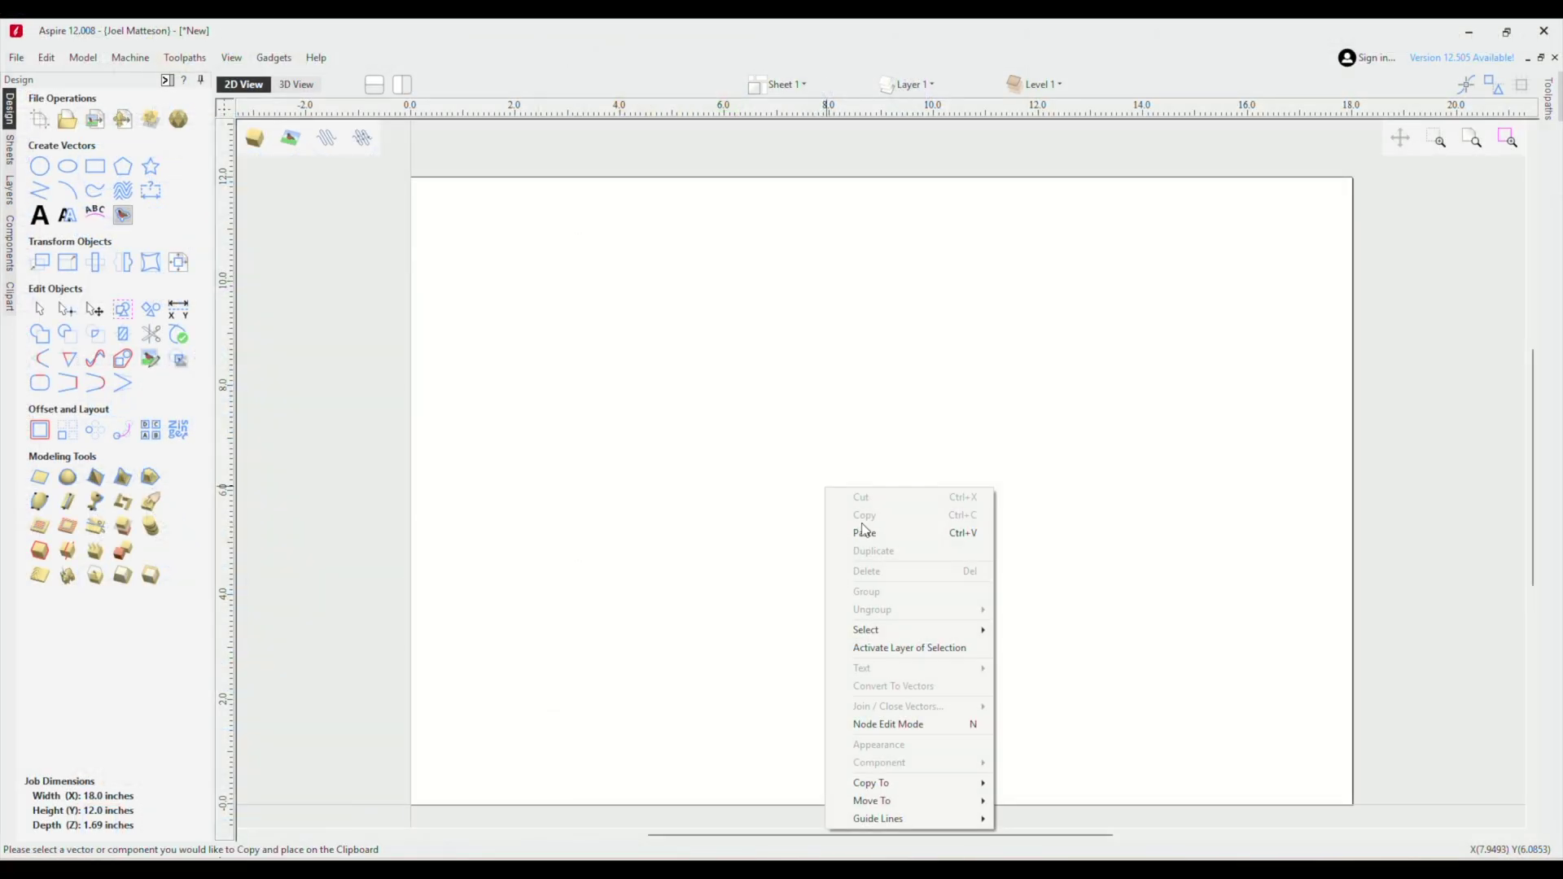
- Paste the copied RANGER tab outline onto the empty sheet
{"action": "left_click", "coordinate": [865, 533]}
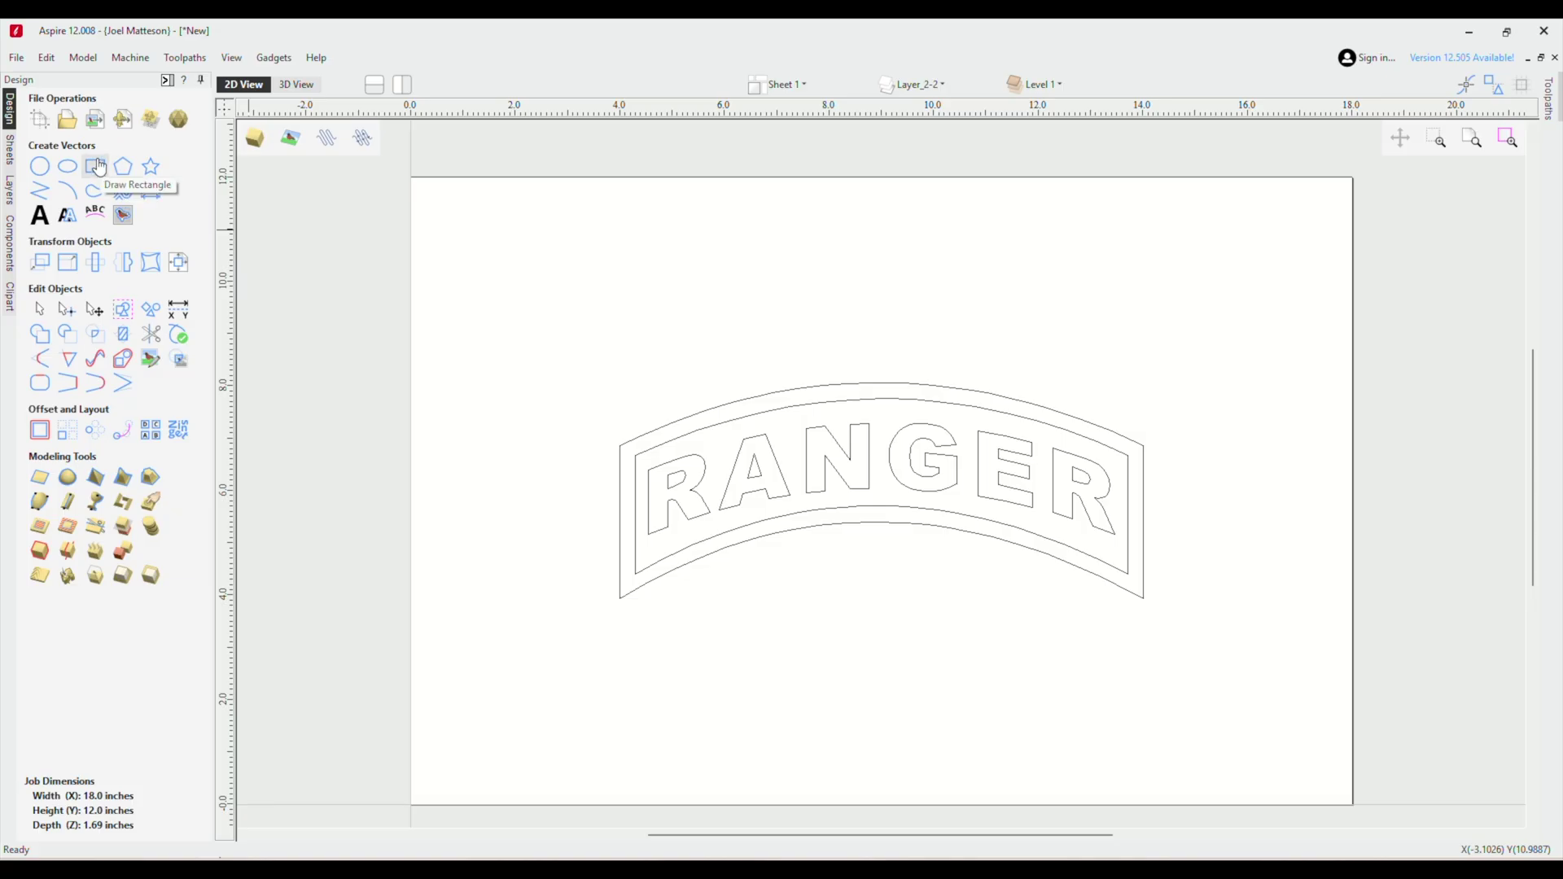
{"action": "left_click", "coordinate": [96, 167]}
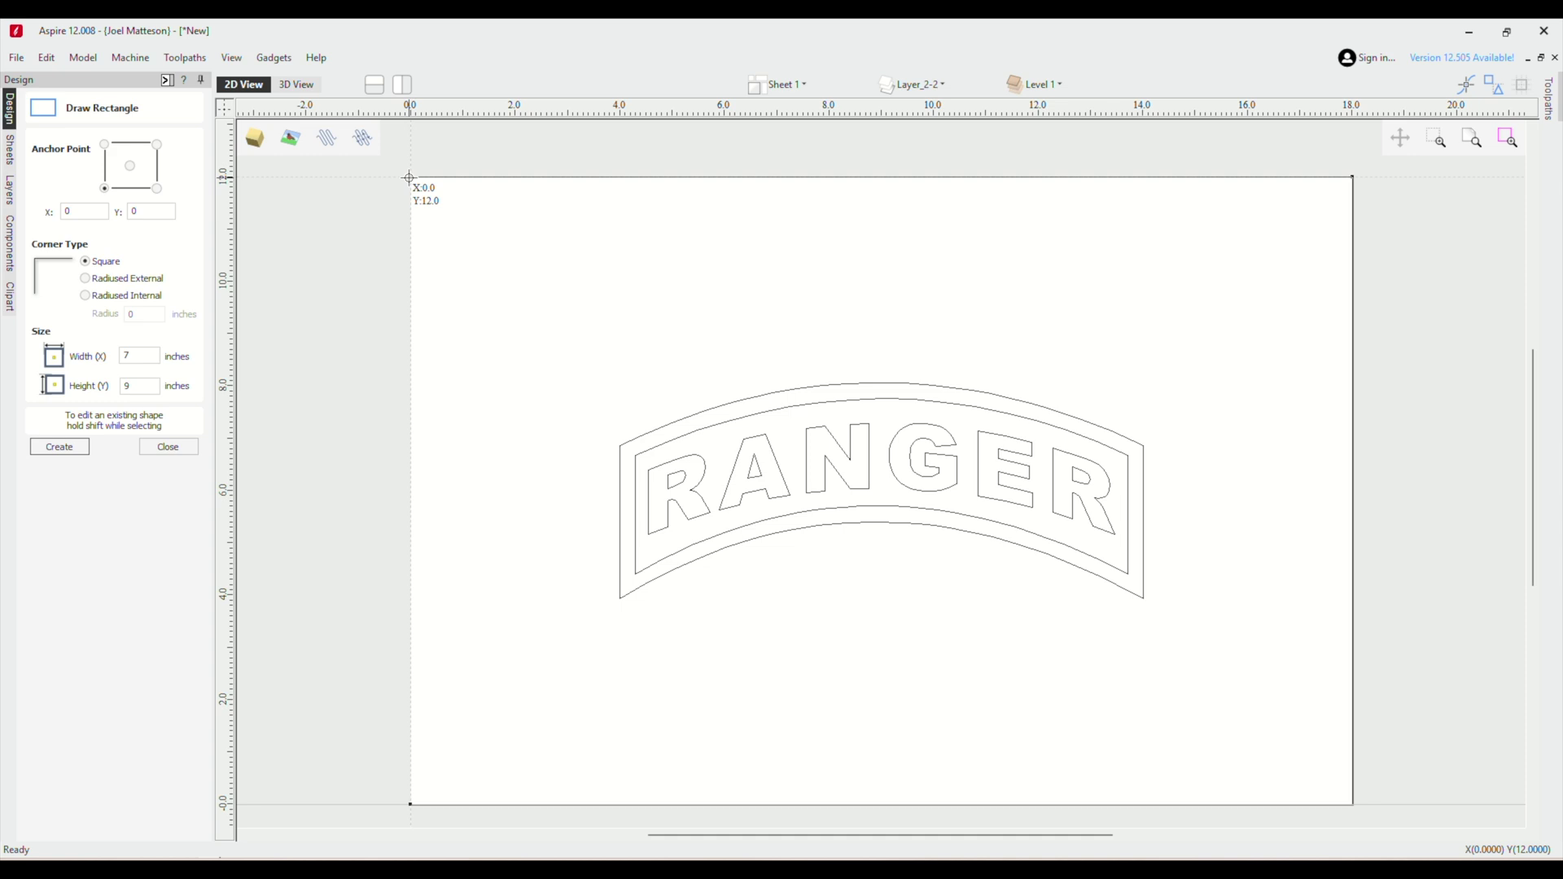
- Draw an 18 × 12 inch rectangle from the sheet's top-left corner to border the sheet
{"action": "left_click_drag", "start_coordinate": [409, 177], "coordinate": [1352, 804]}
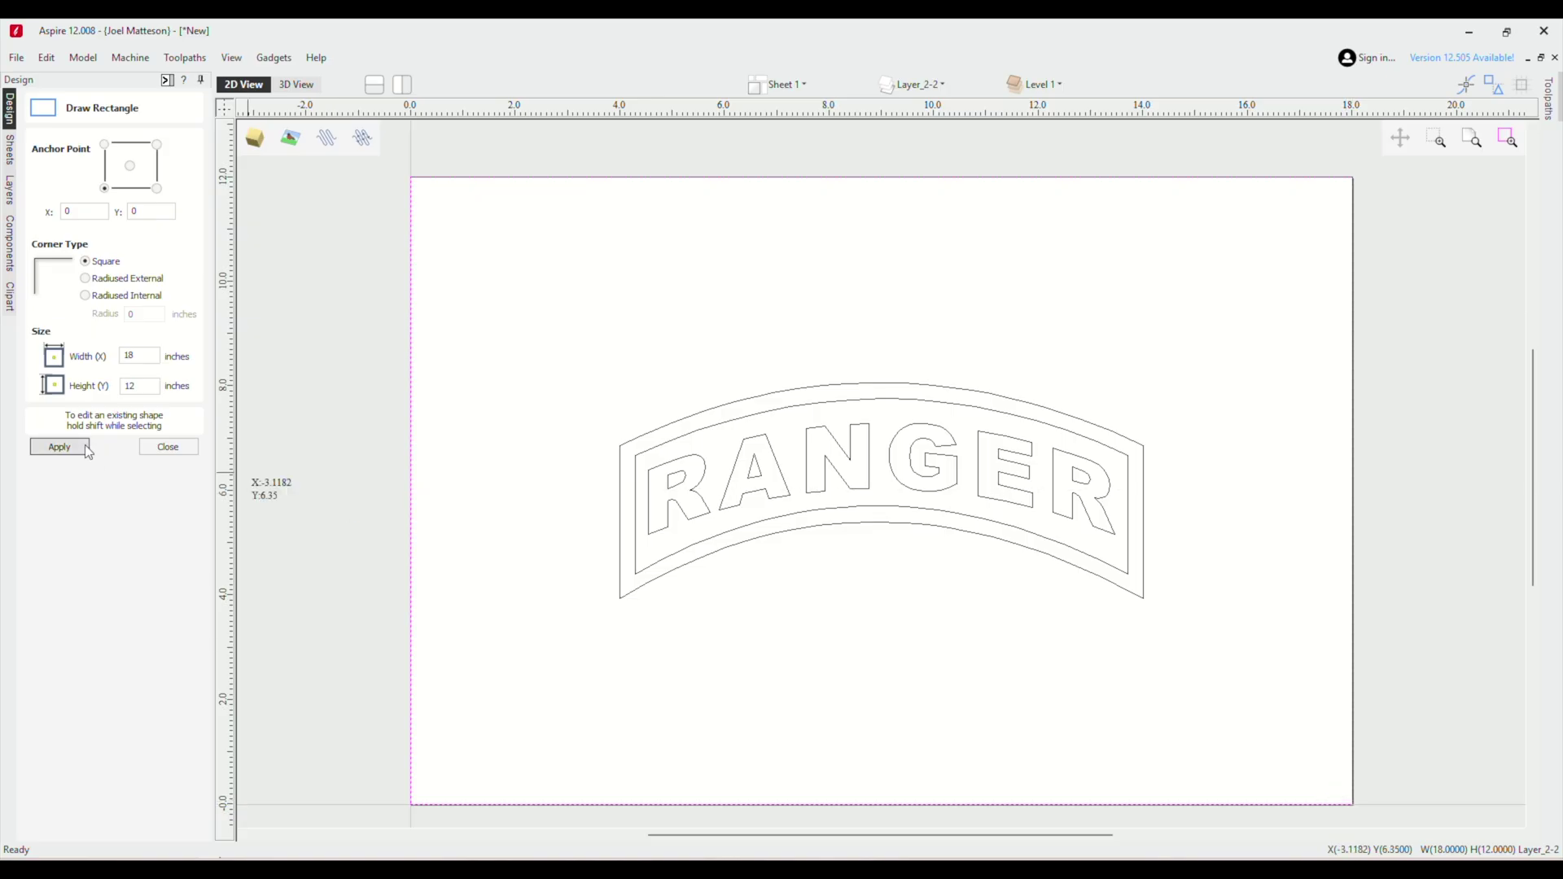
{"action": "left_click", "coordinate": [58, 447]}
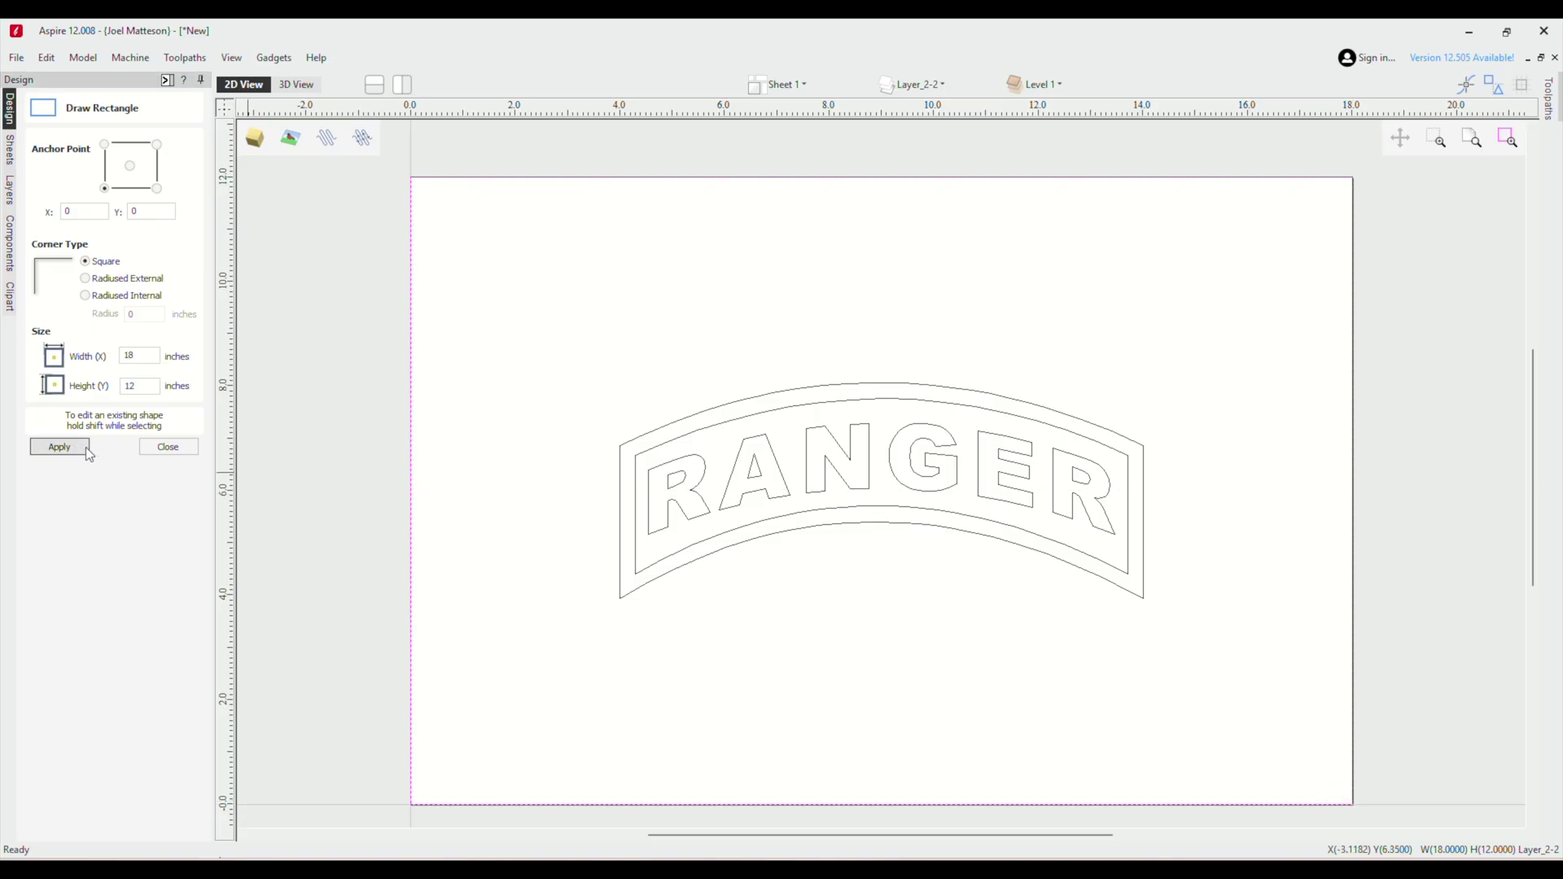
{"action": "left_click", "coordinate": [155, 446]}
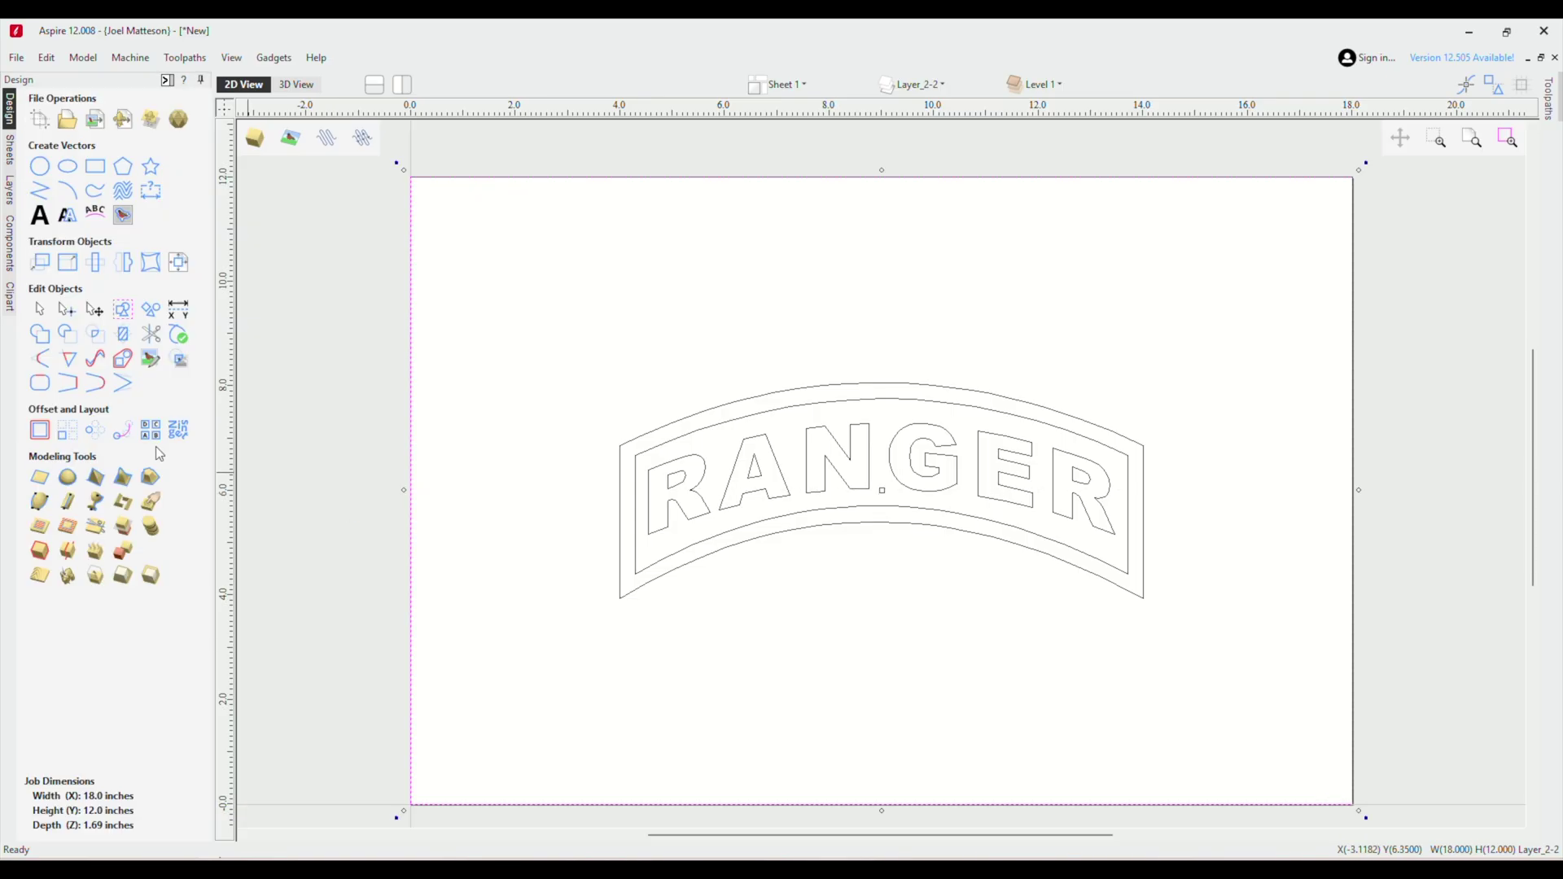
{"action": "left_click", "coordinate": [39, 432]}
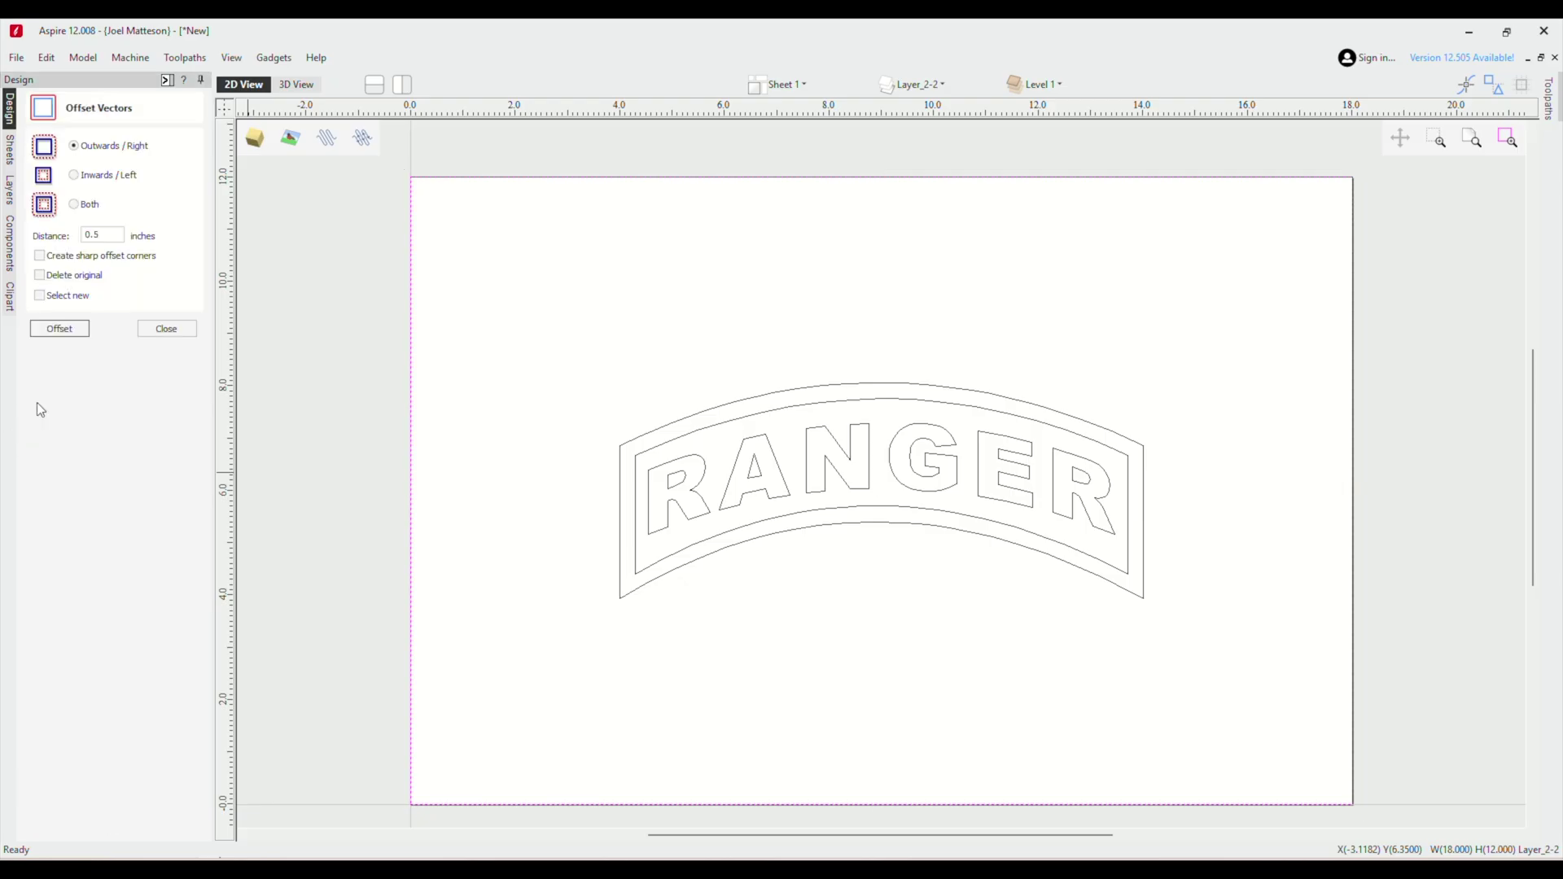
- Offset the sheet rectangle 2 inches inwards to create a 14 × 8 inch frame
{"action": "left_click", "coordinate": [73, 175]}
{"action": "double_click", "coordinate": [96, 235]}
{"action": "type", "text": "2"}
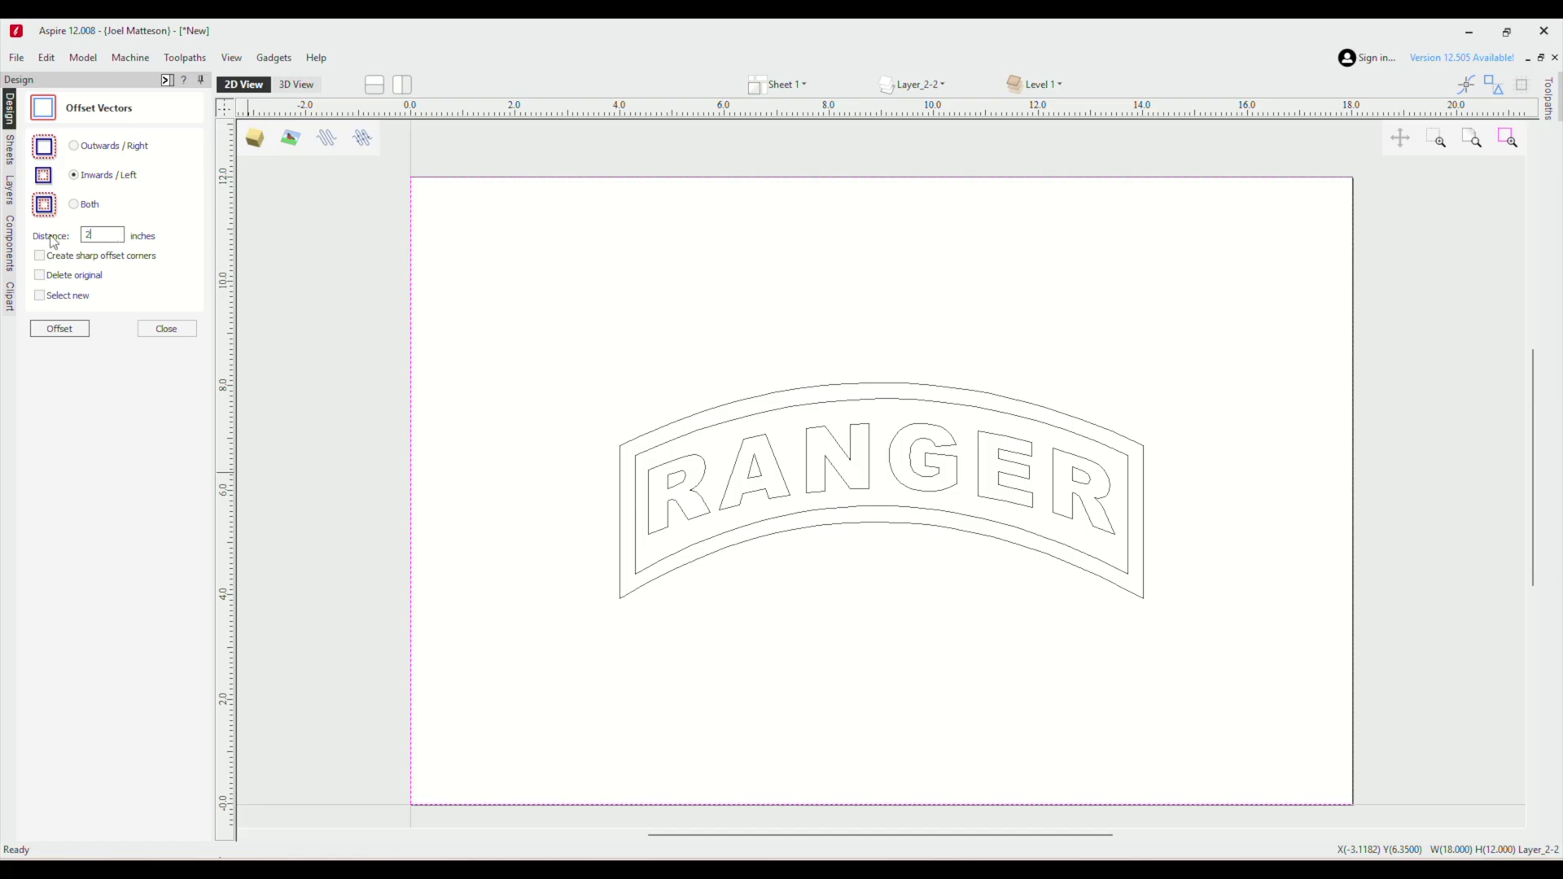
{"action": "left_click", "coordinate": [78, 331]}
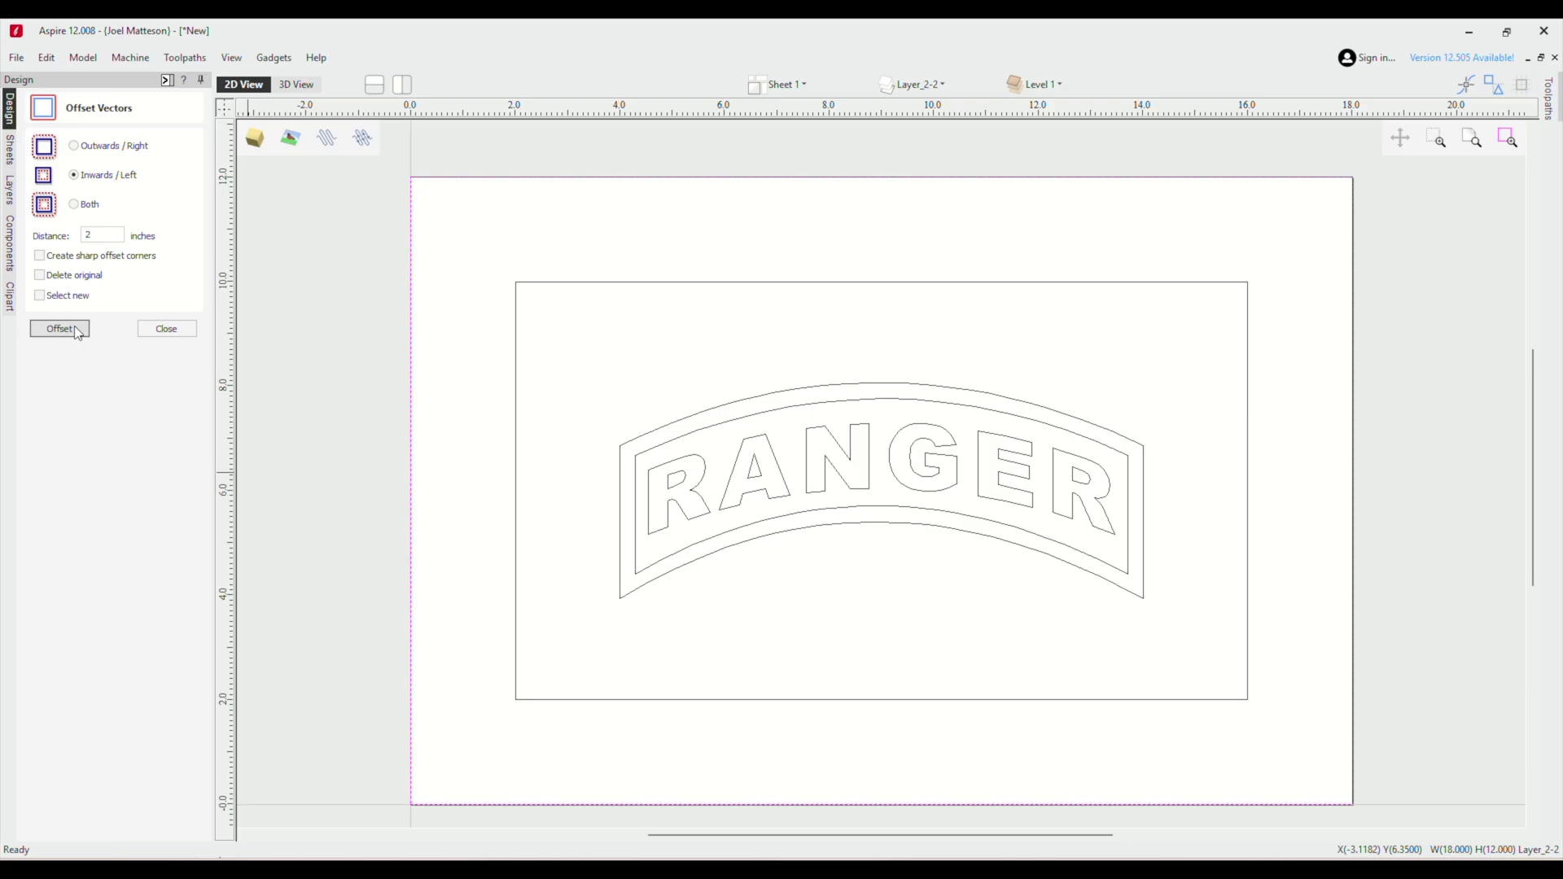
{"action": "left_click", "coordinate": [166, 328]}
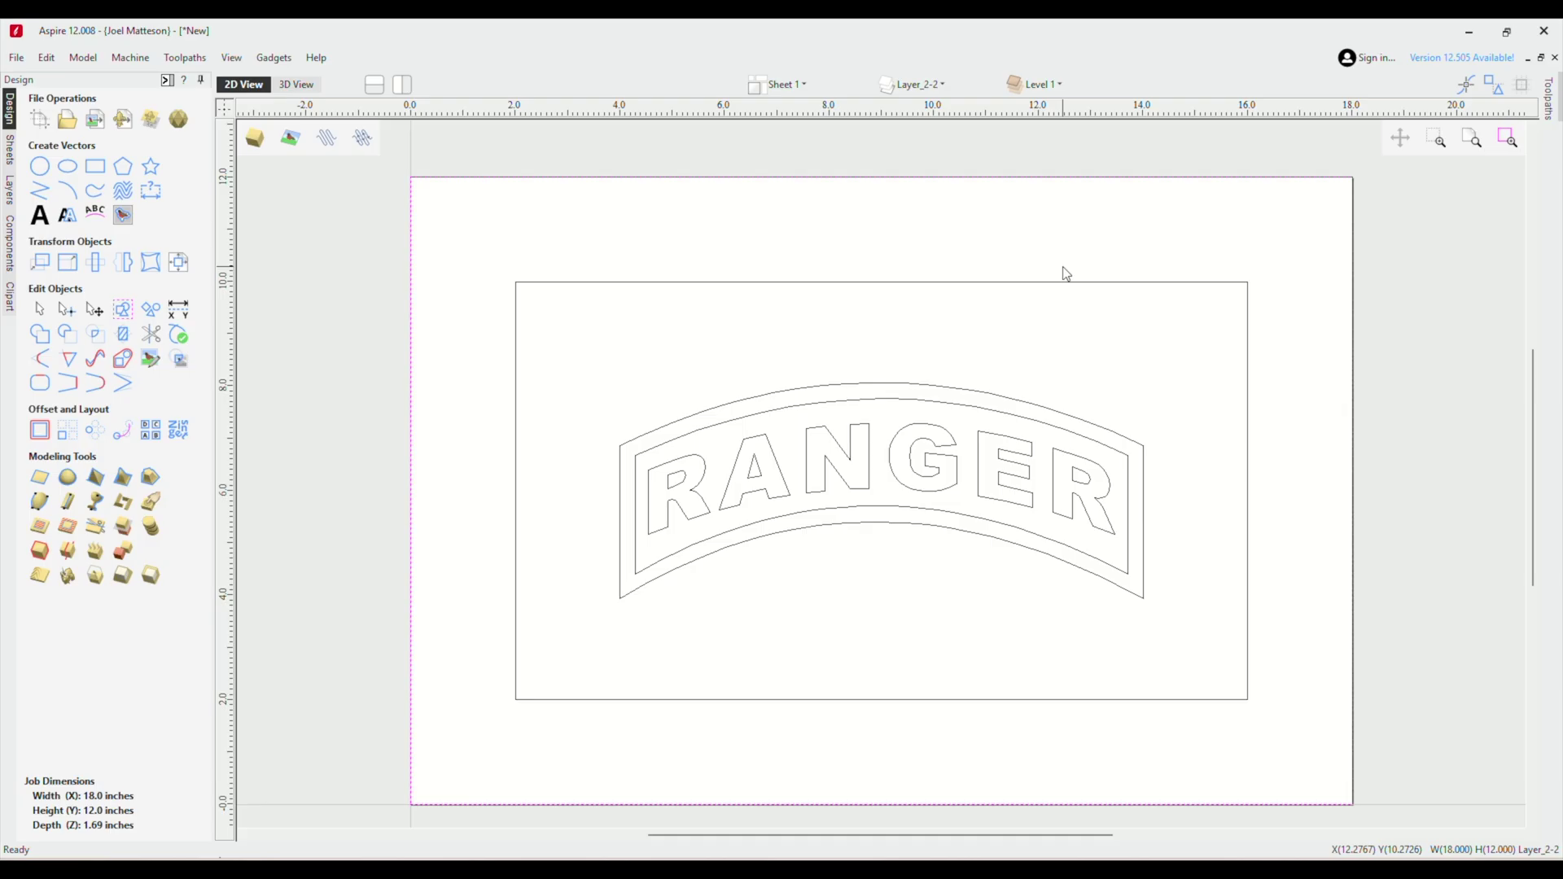
{"action": "left_click", "coordinate": [1232, 283]}
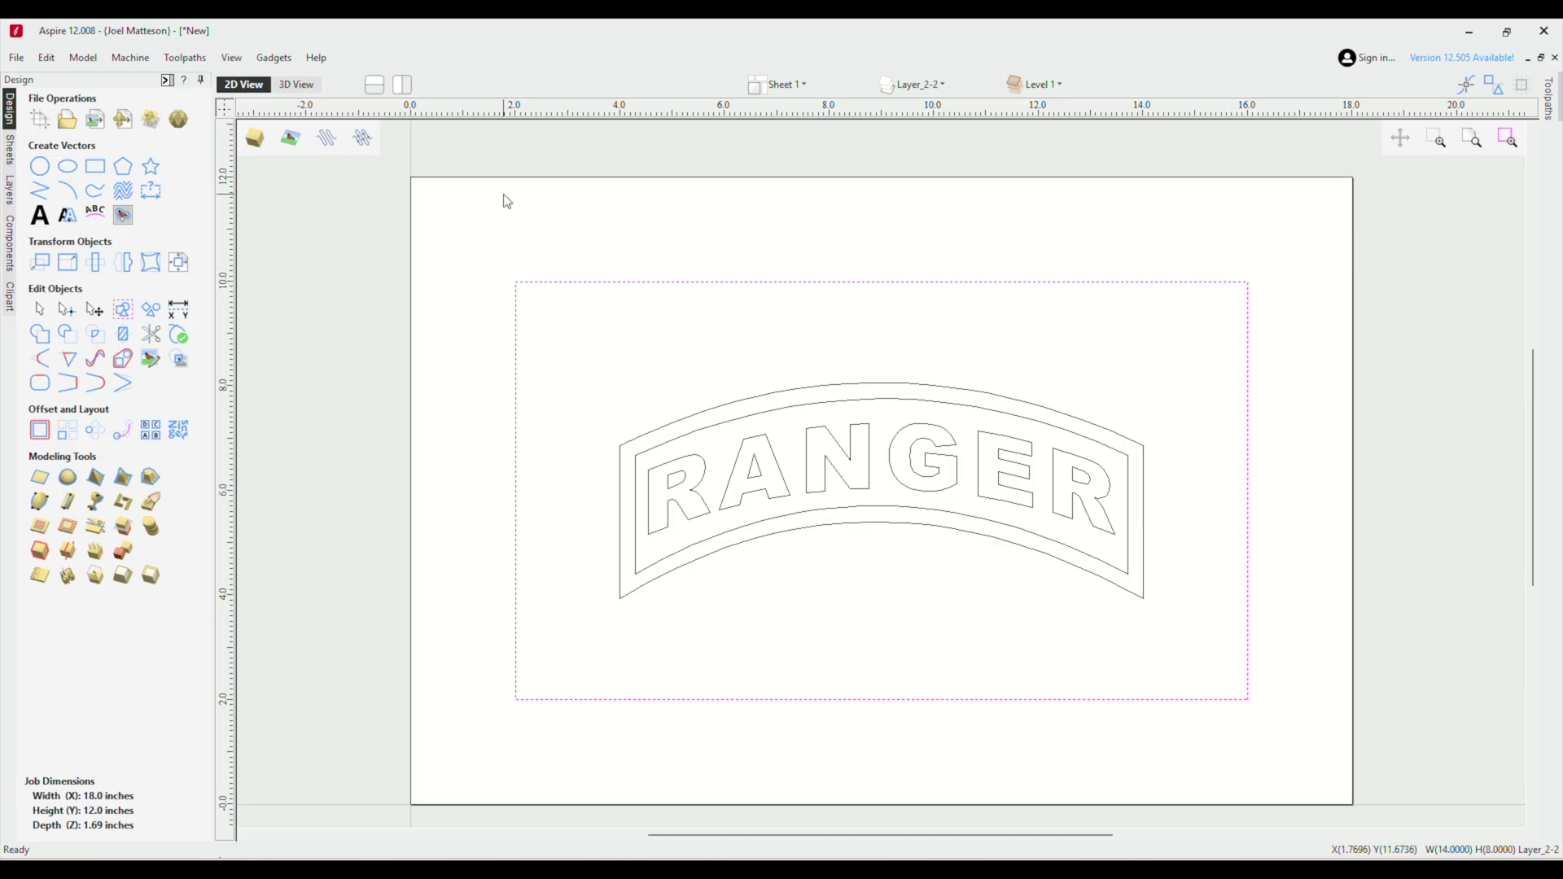
- Centre the 14 × 8 inch inner rectangle on the material
{"action": "left_click", "coordinate": [179, 262]}
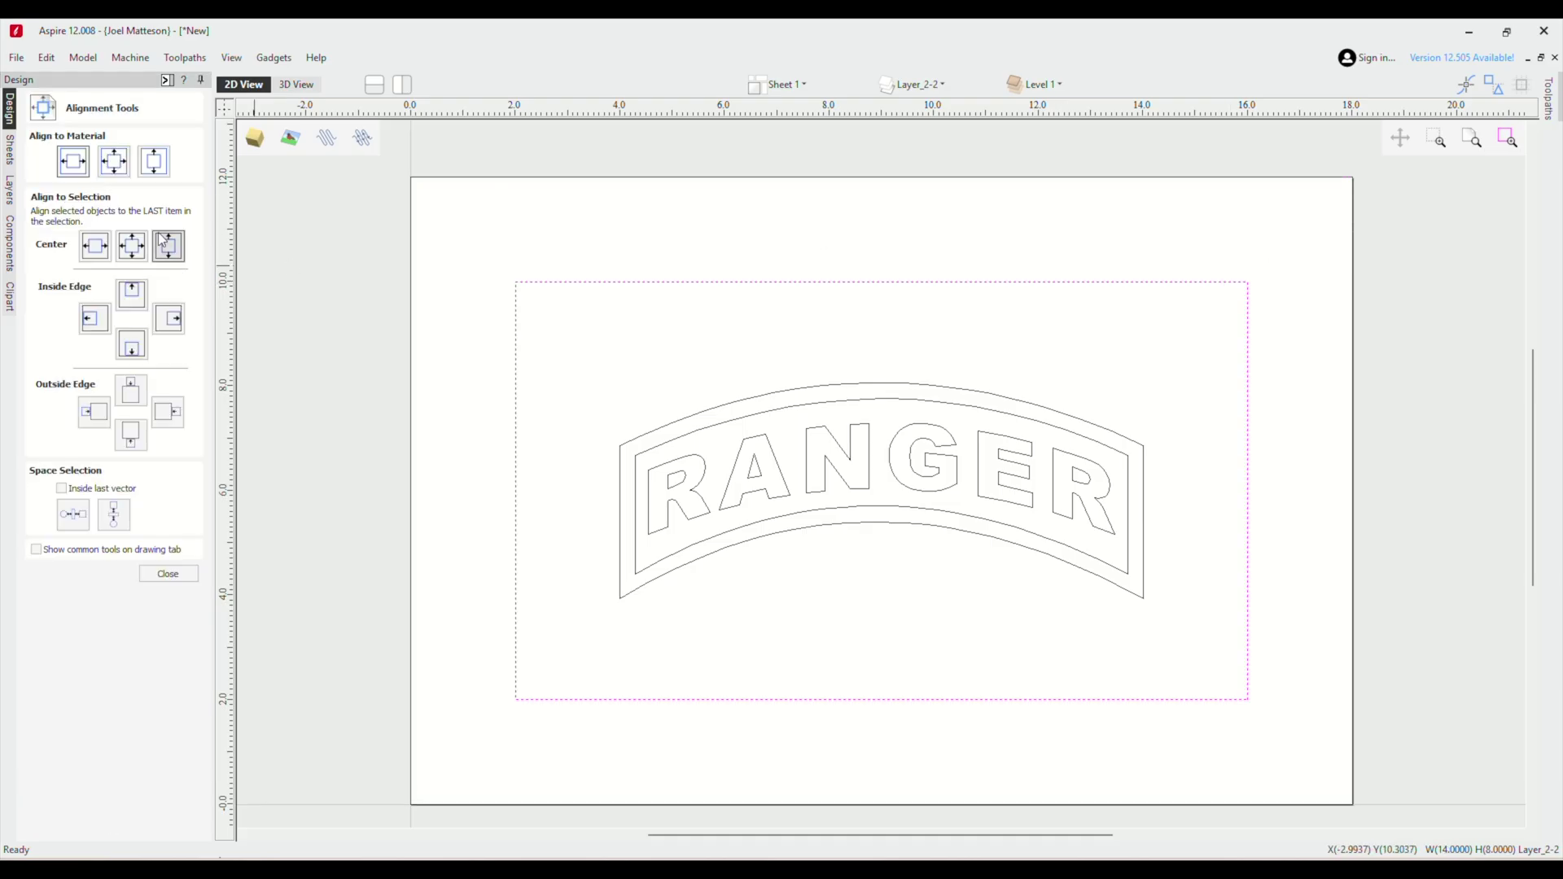
{"action": "left_click", "coordinate": [114, 164]}
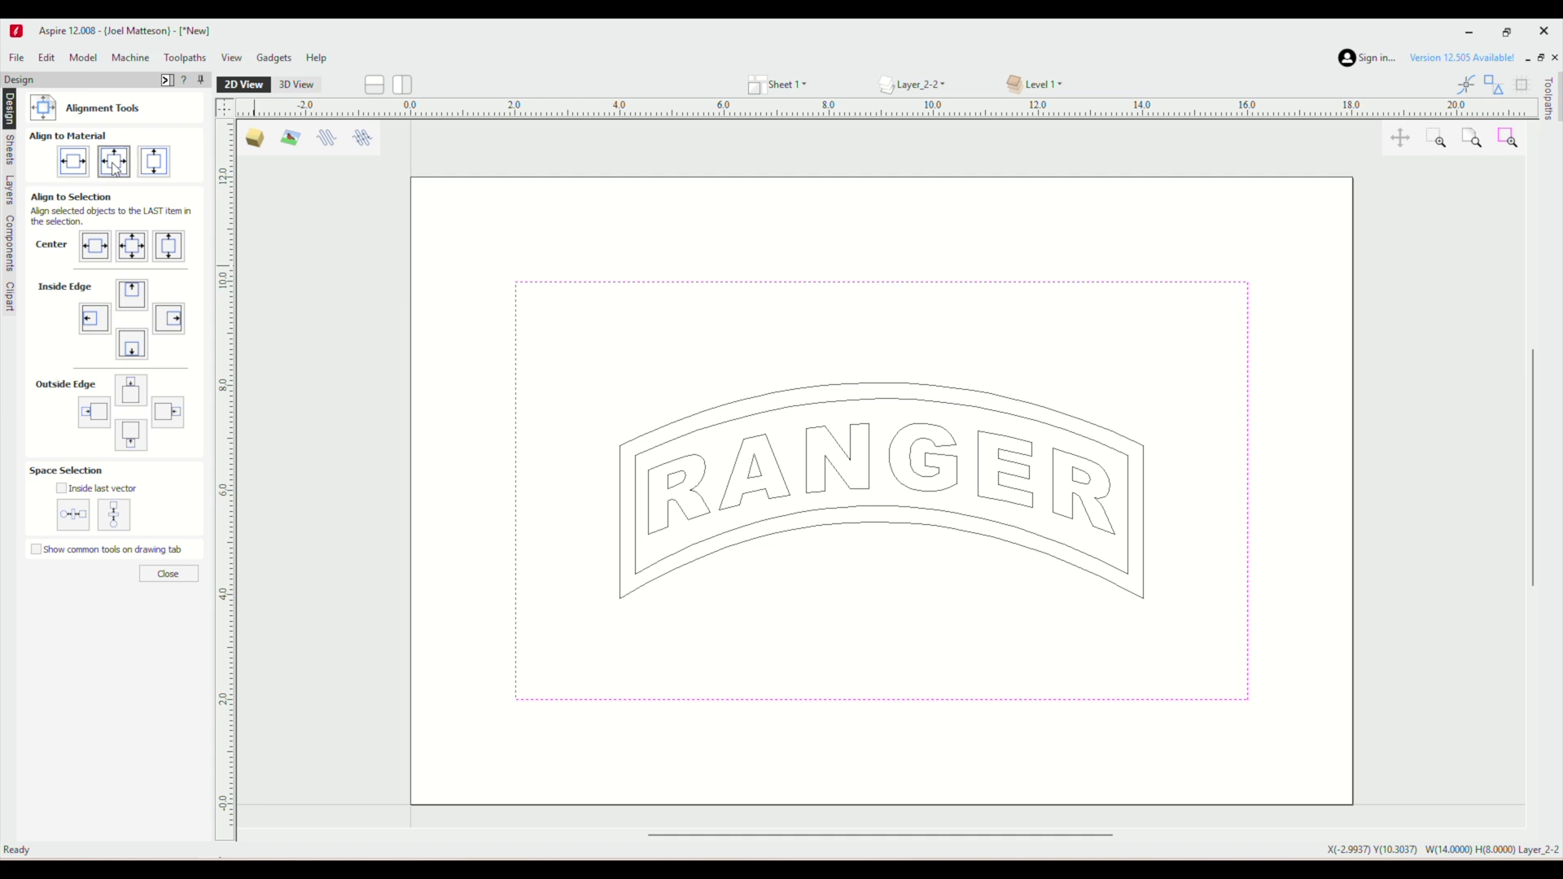
{"action": "left_click", "coordinate": [393, 265]}
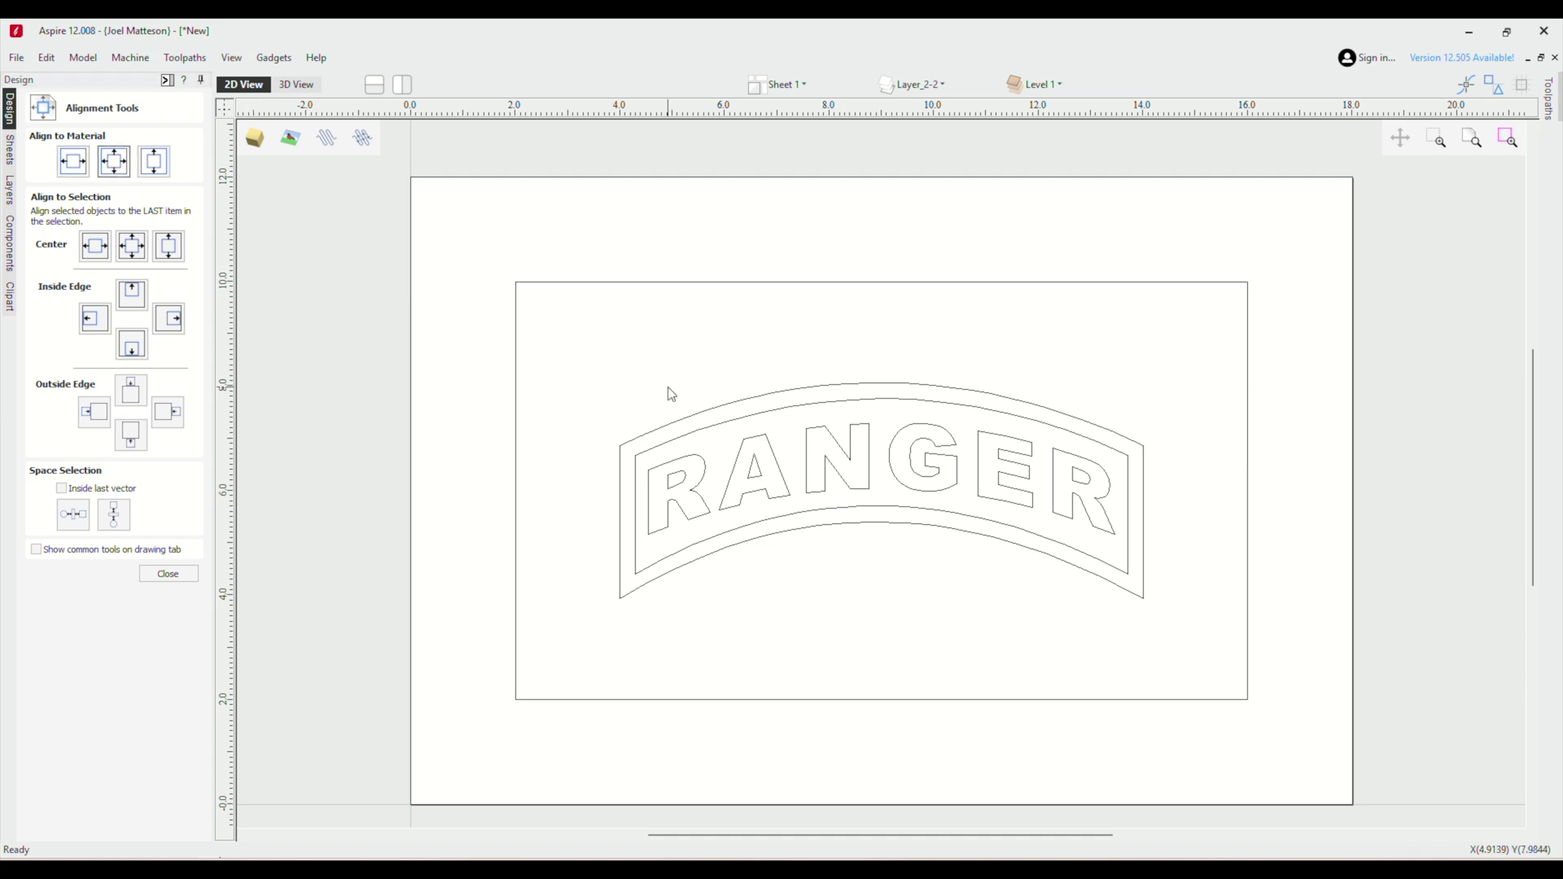
- Enlarge RANGER to about 13.9 × 5.7 inches to fill the frame, then delete the guide rectangle
{"action": "left_click", "coordinate": [743, 409]}
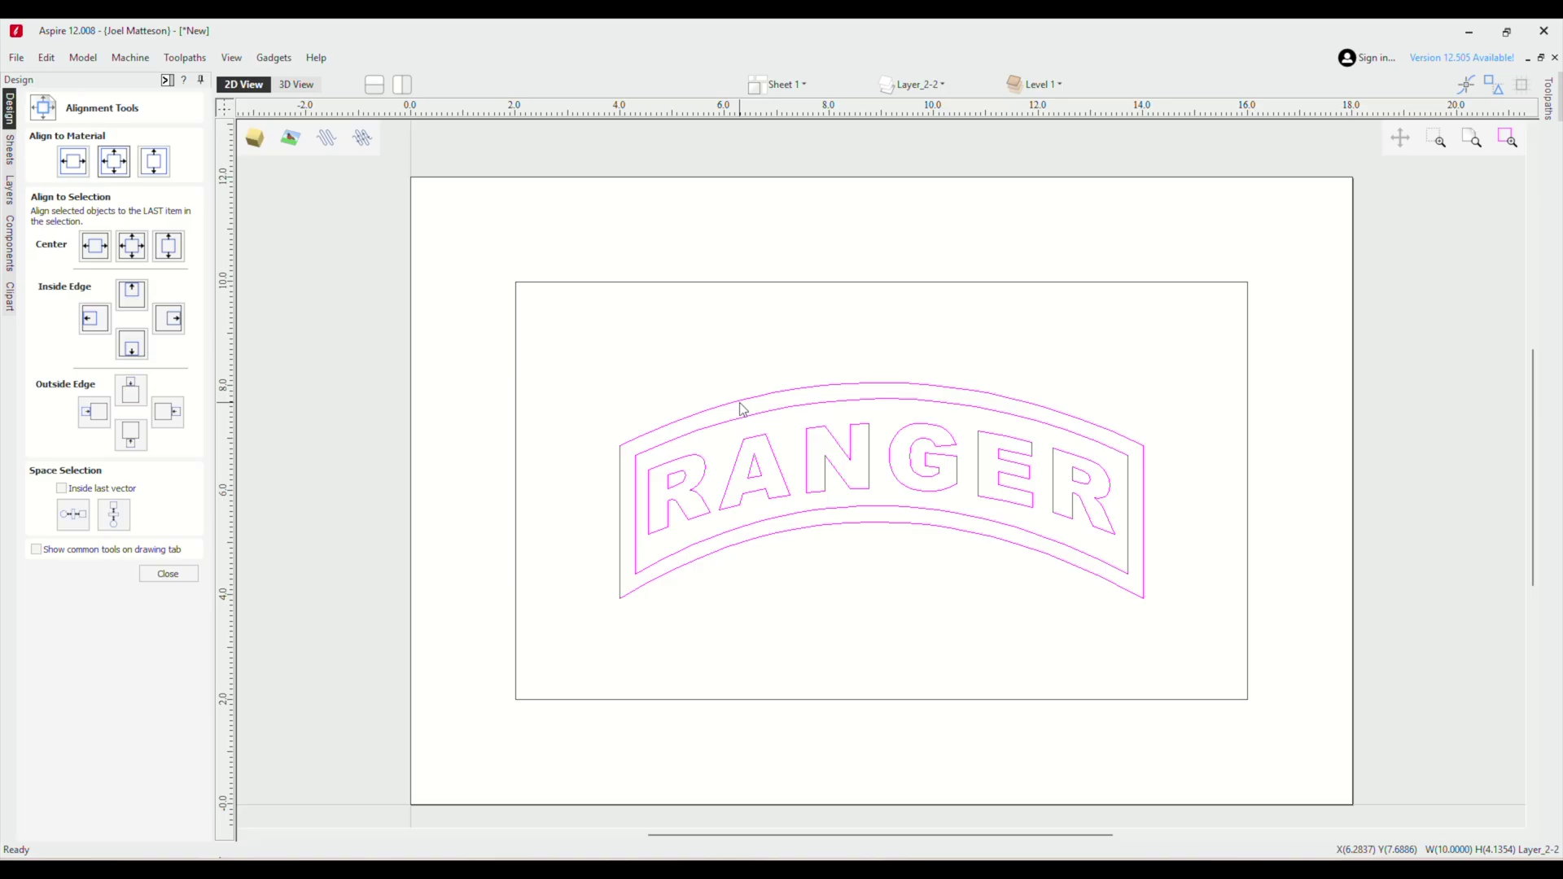
{"action": "left_click", "coordinate": [1142, 444]}
{"action": "left_click_drag", "start_coordinate": [1148, 376], "coordinate": [1251, 341]}
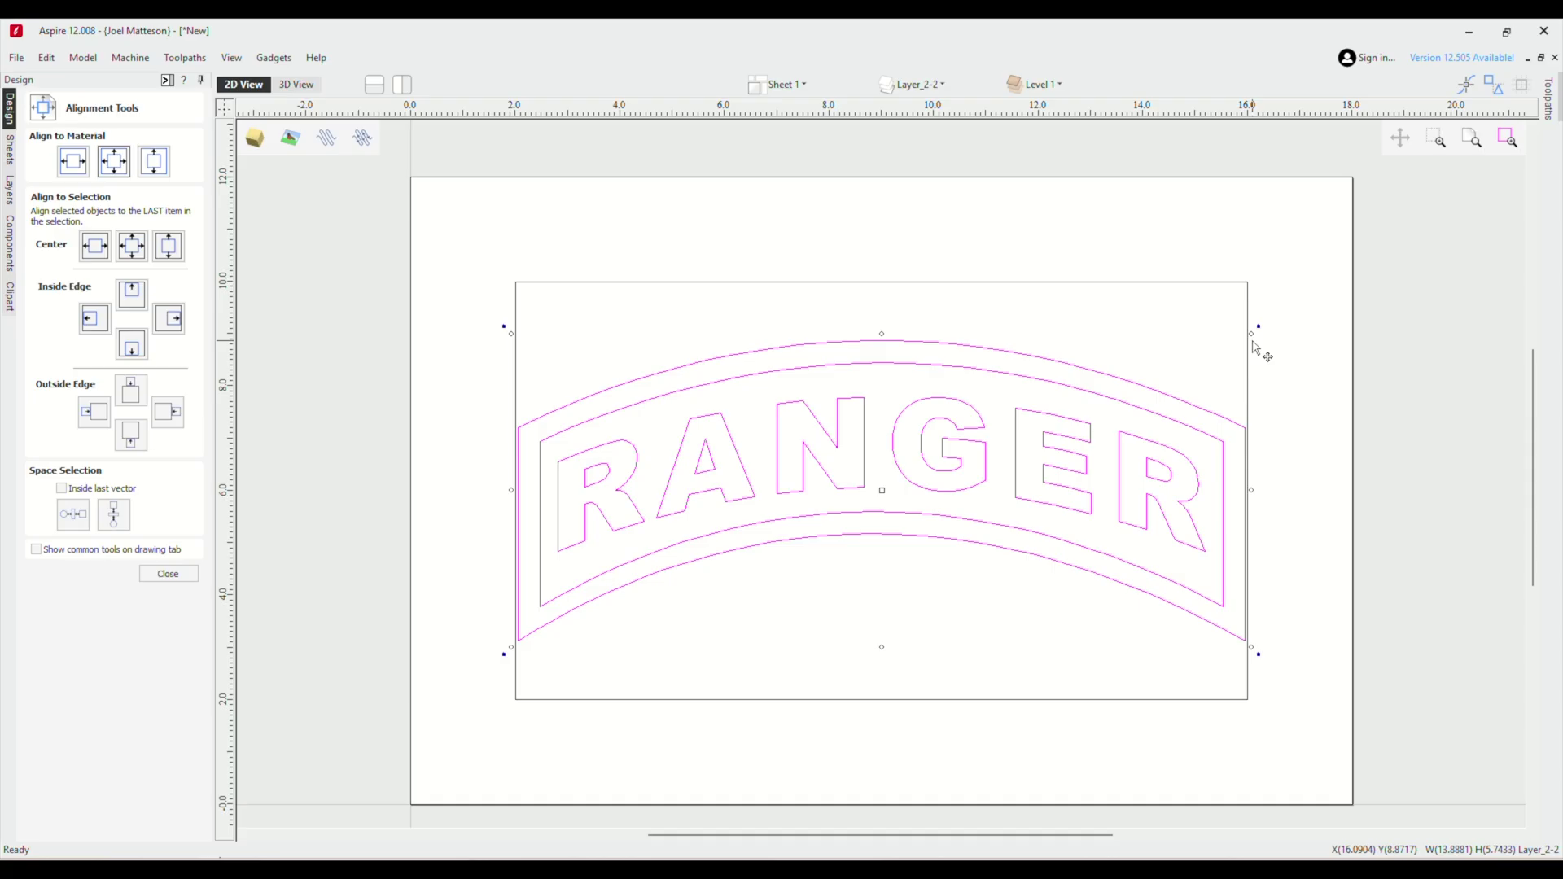
{"action": "left_click", "coordinate": [169, 575]}
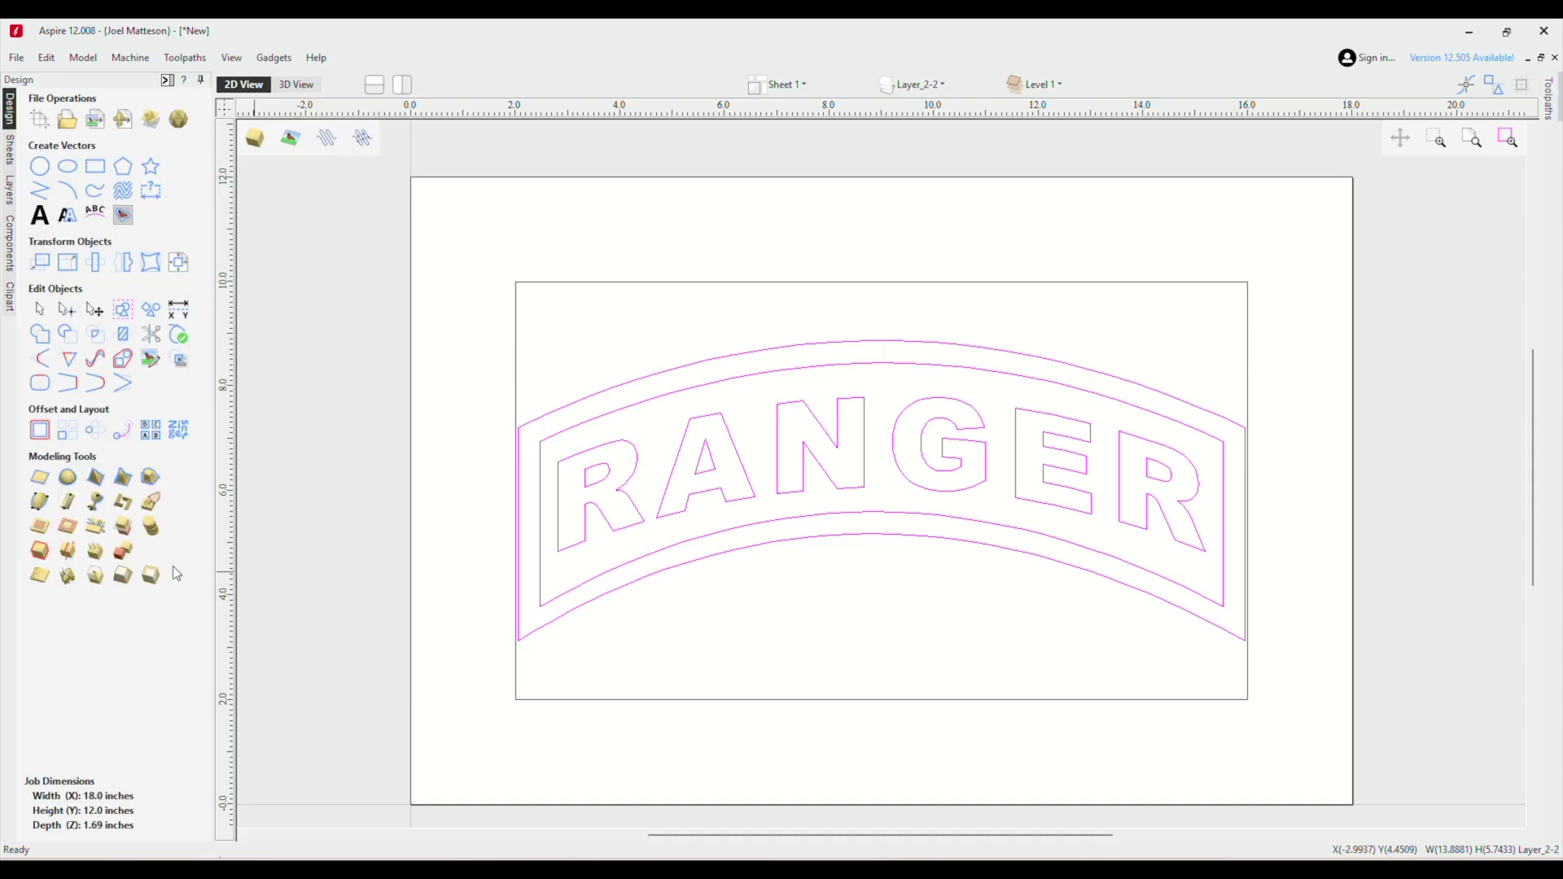
{"action": "left_click", "coordinate": [533, 289]}
{"action": "key", "text": "Delete"}
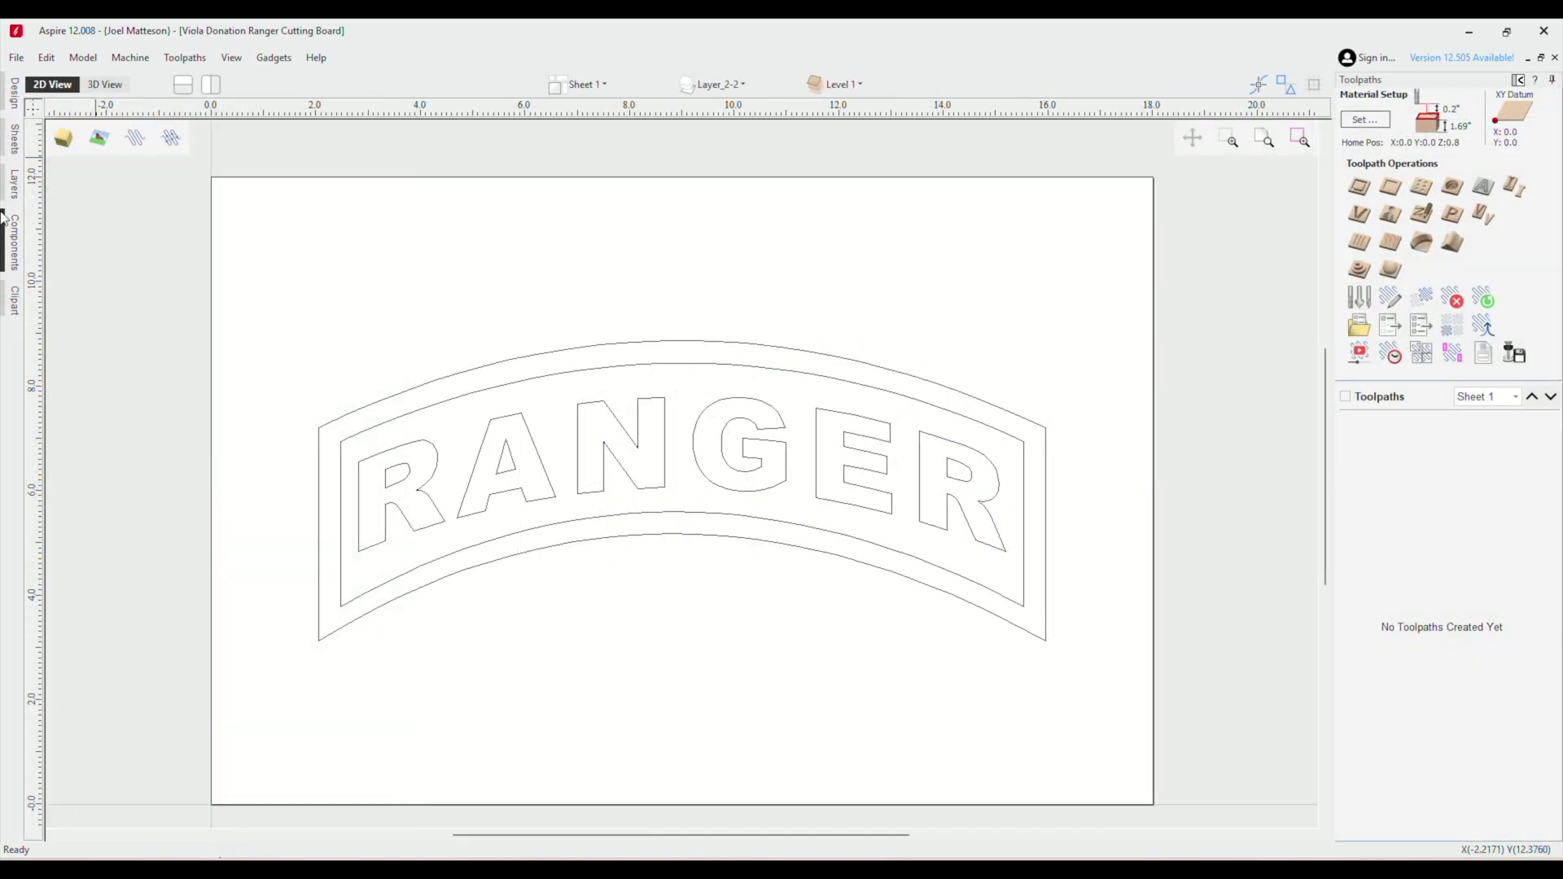
- Rename Sheet 1 to 'Walnut Pocket'
{"action": "mouse_move", "coordinate": [20, 147]}
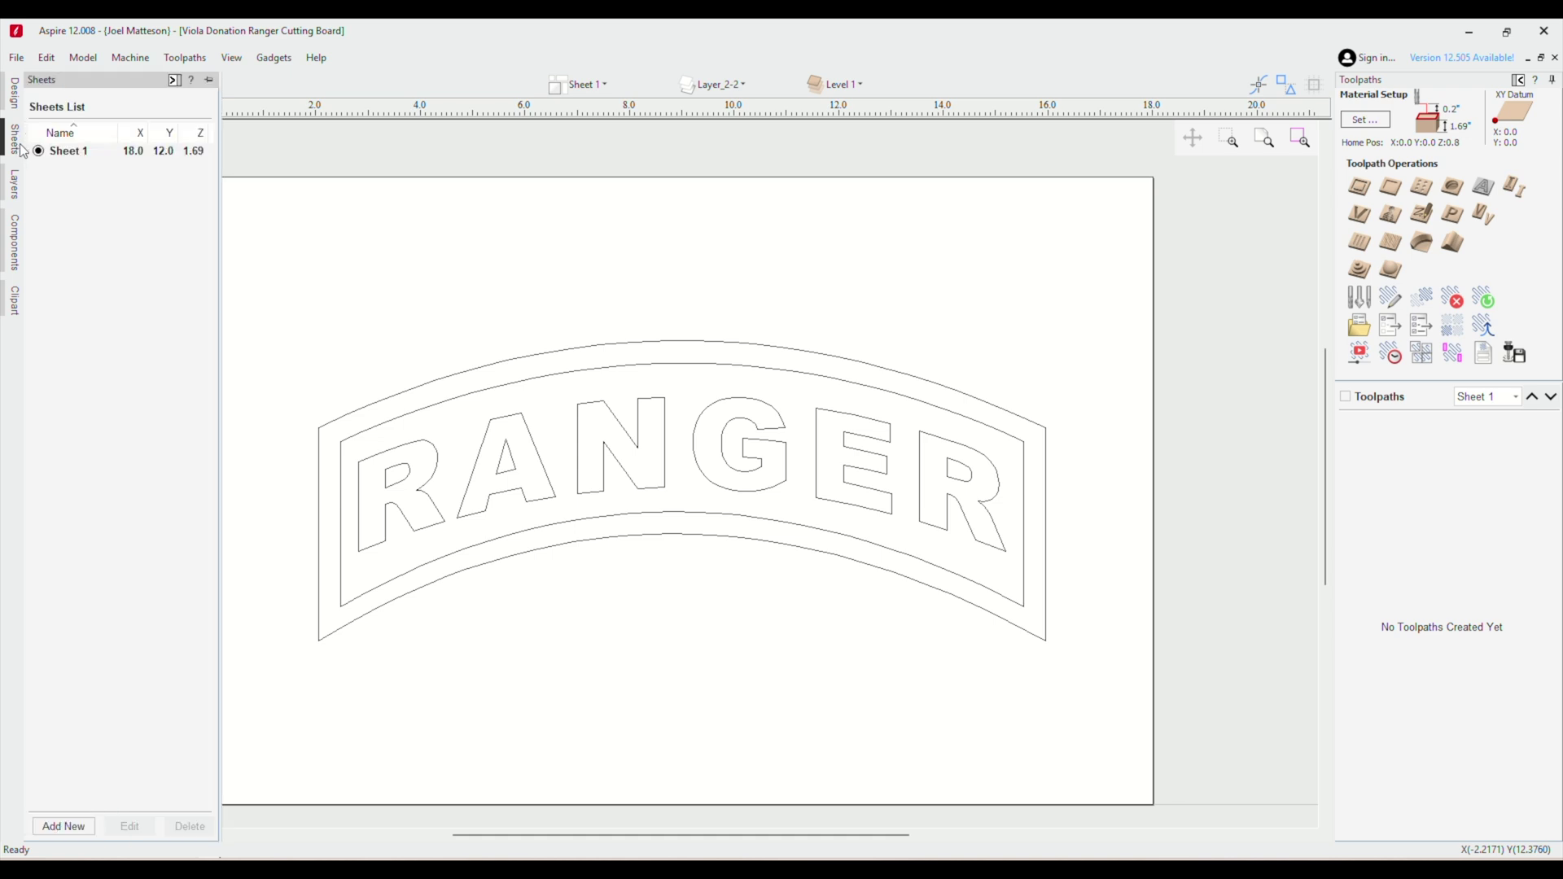
{"action": "left_click", "coordinate": [80, 153]}
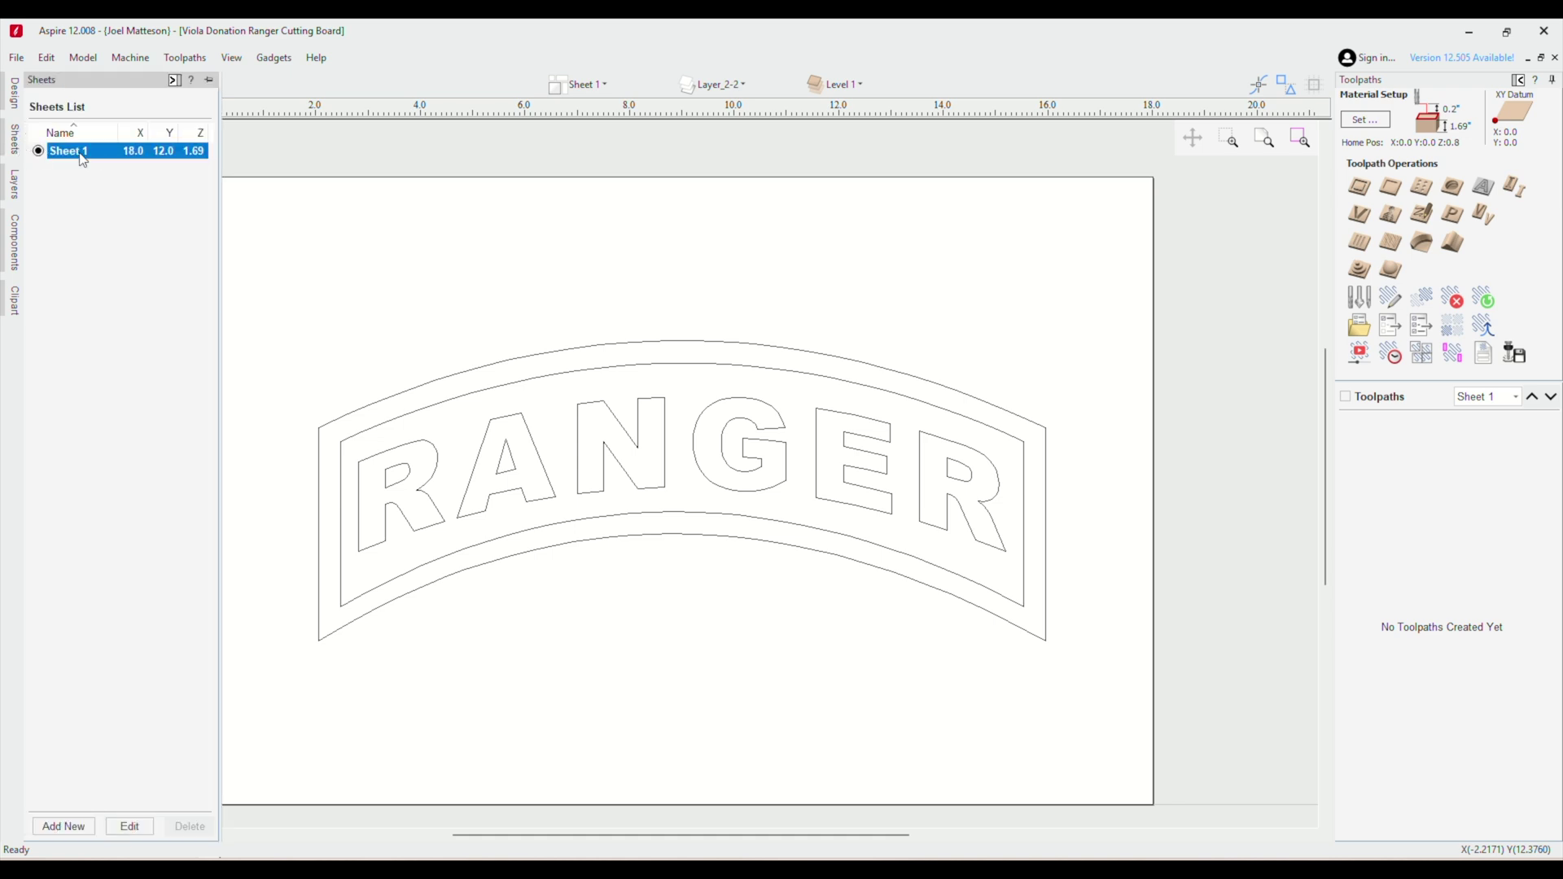
{"action": "left_click", "coordinate": [81, 154]}
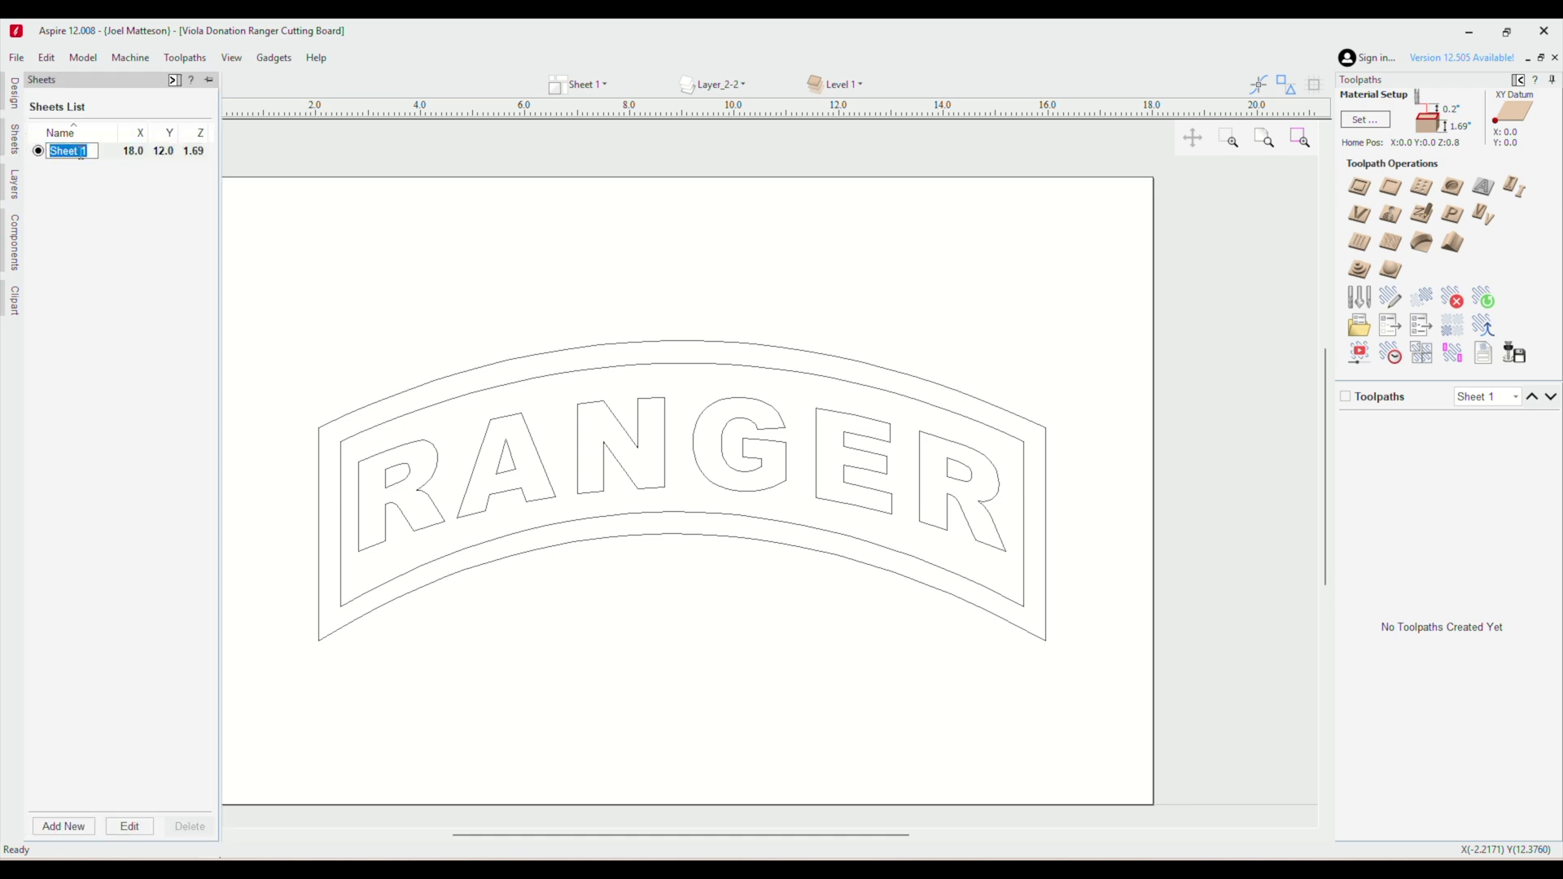
{"action": "type", "text": "Walnut Pocket"}
{"action": "key", "text": "Return"}
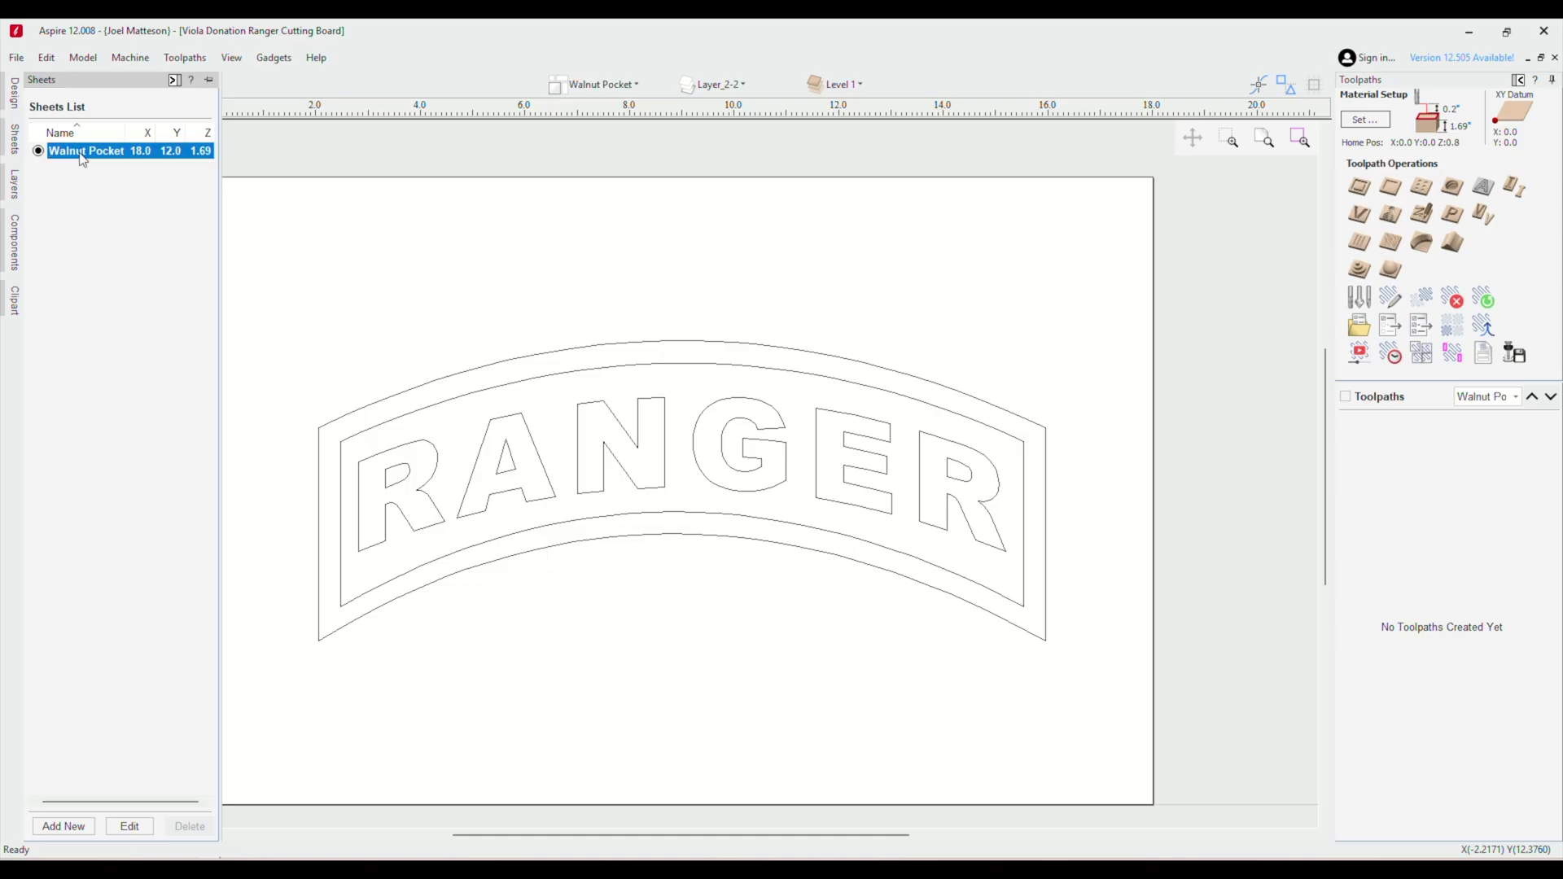
- Add a second sheet named 'Maple Plug' and make it active
{"action": "left_click", "coordinate": [75, 829]}
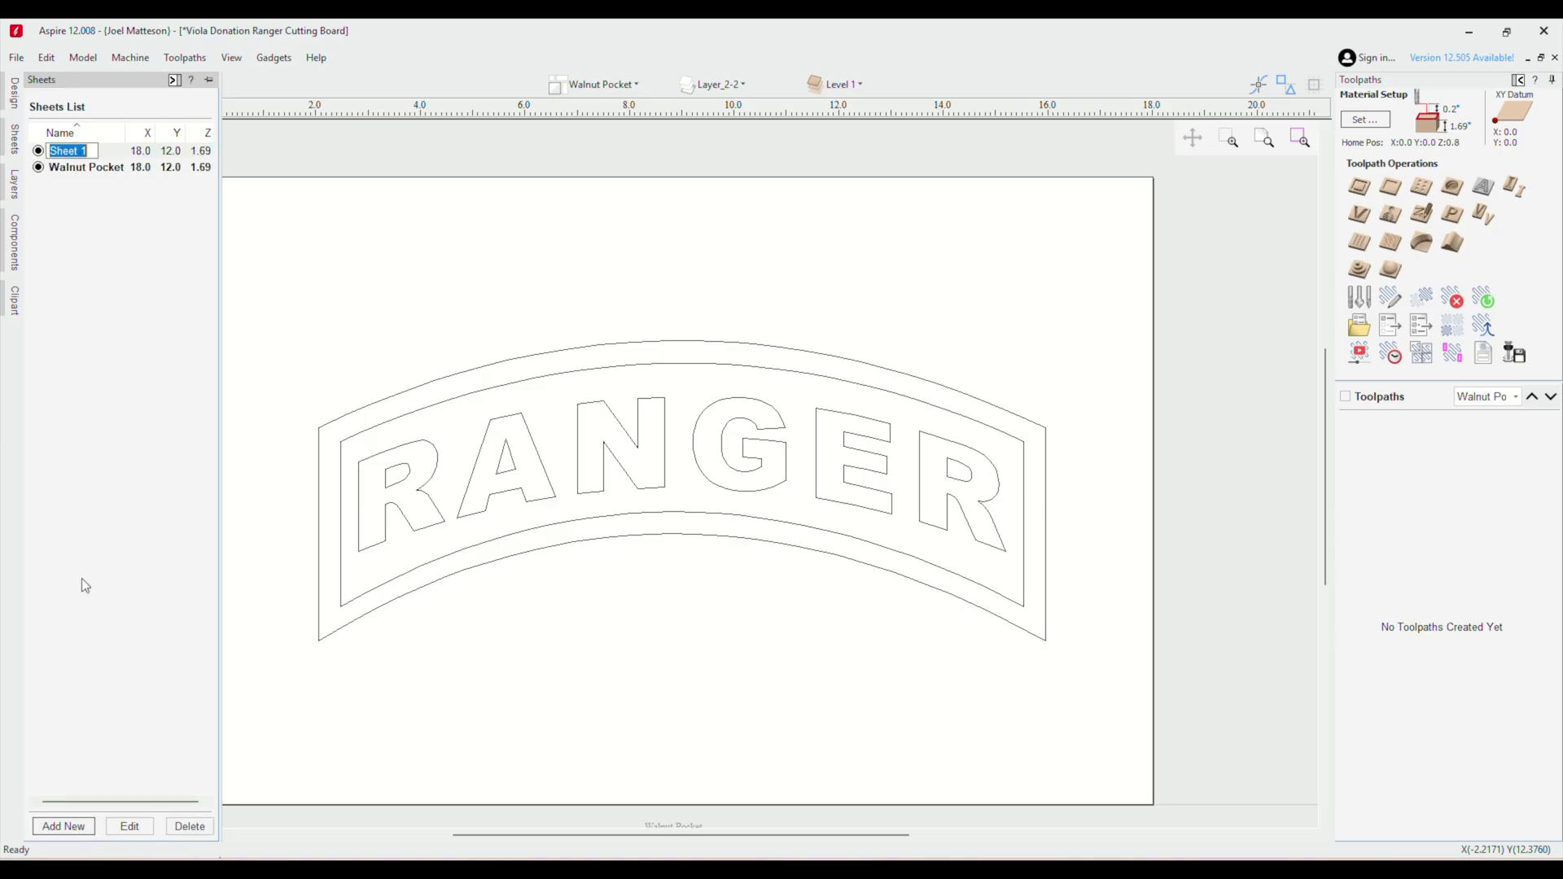
{"action": "type", "text": "Maple Plug"}
{"action": "left_click", "coordinate": [57, 457]}
{"action": "left_click", "coordinate": [83, 154]}
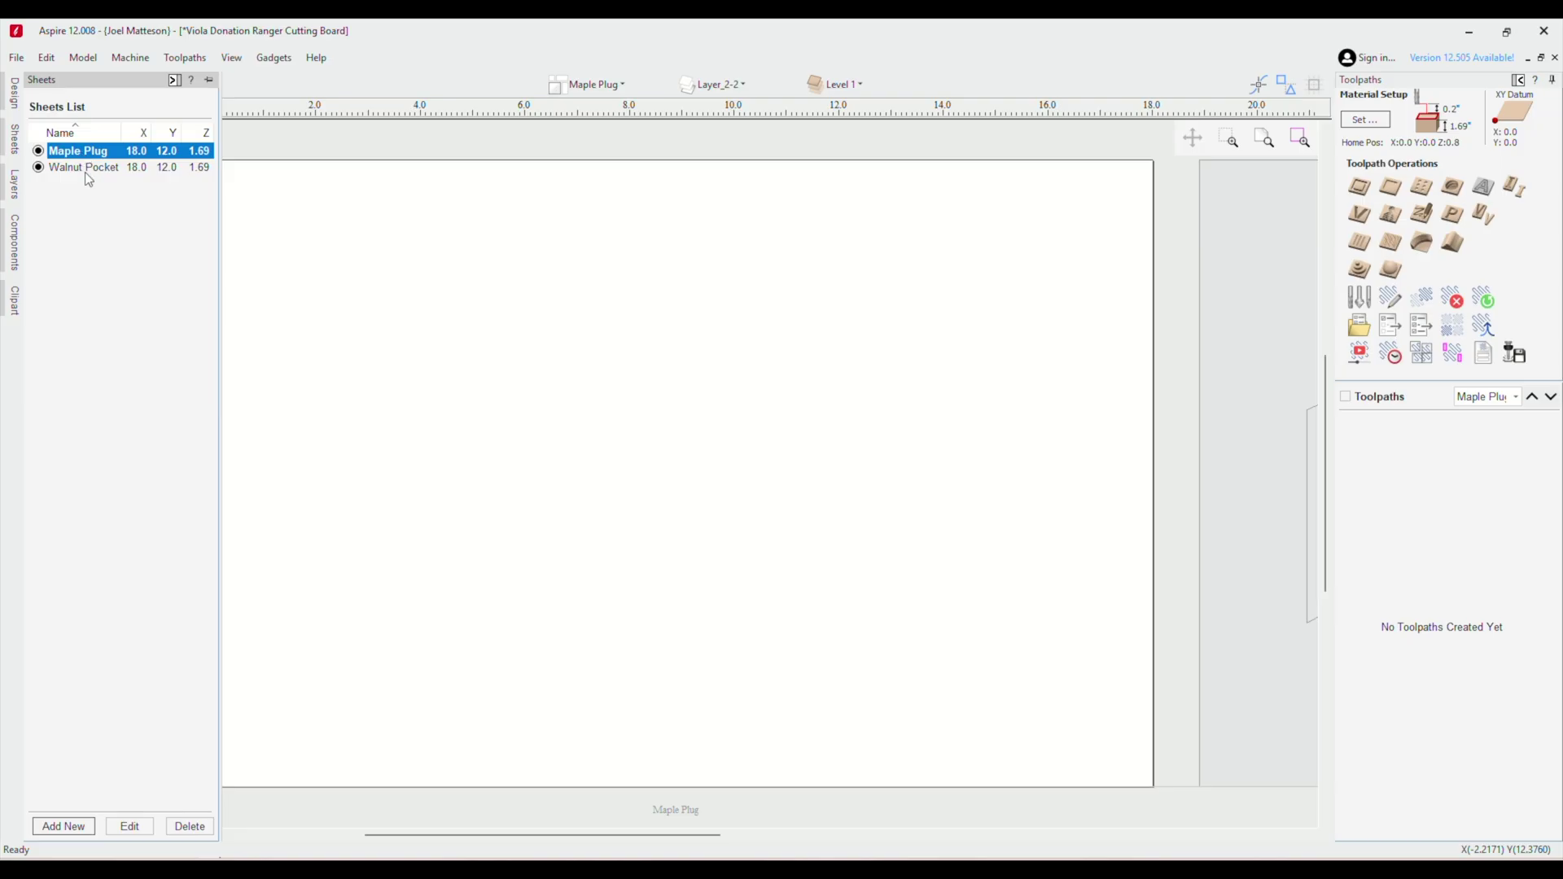
{"action": "left_click", "coordinate": [14, 100]}
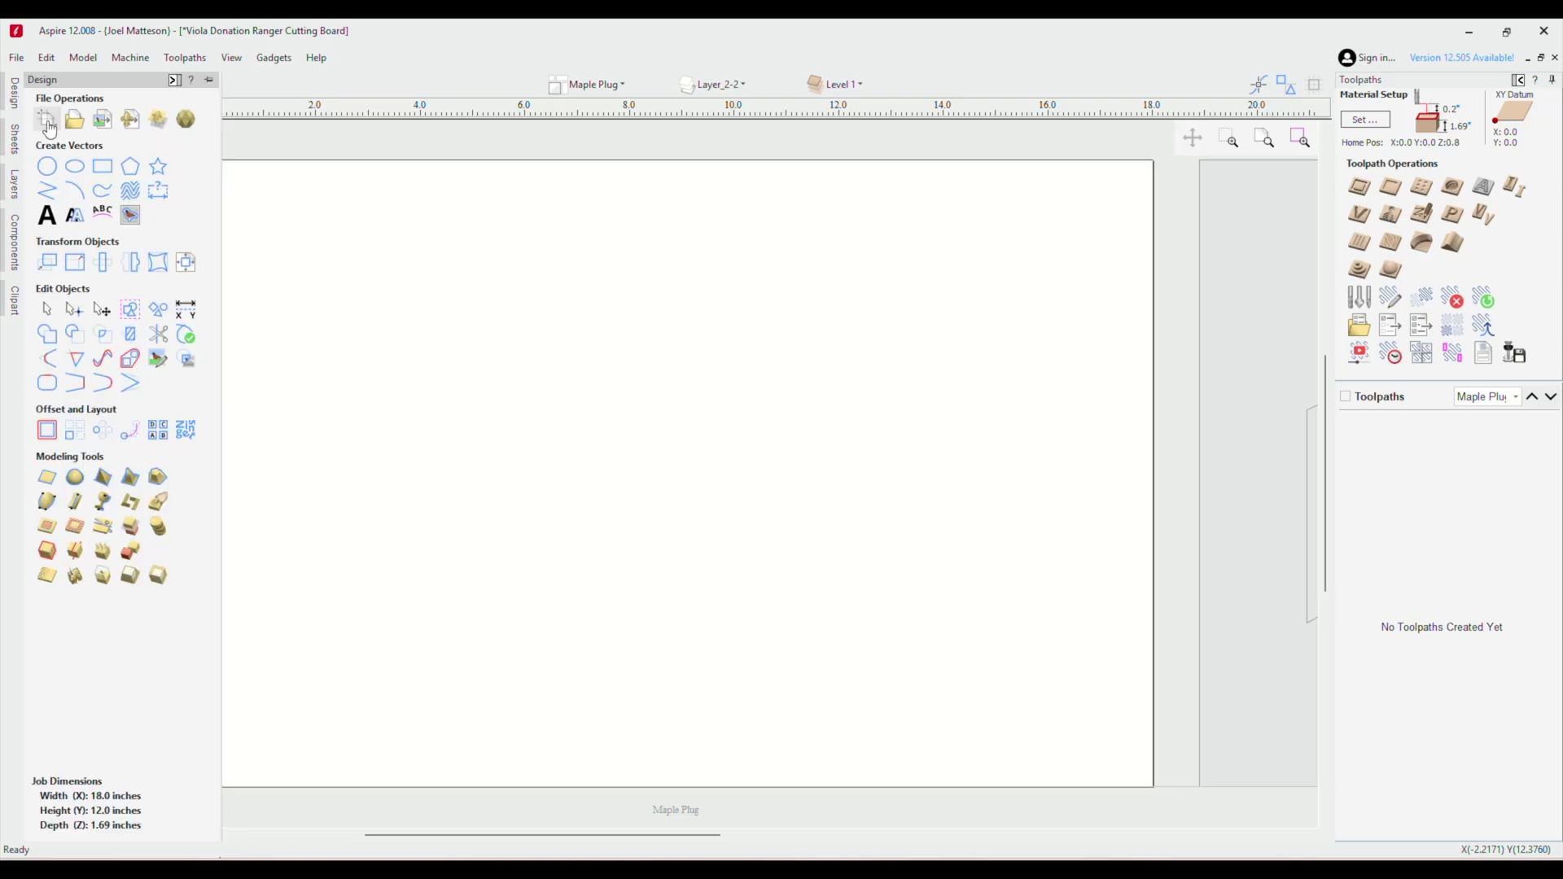
- Set the material thickness to 0.575 inches and save the job file
{"action": "left_click", "coordinate": [47, 120]}
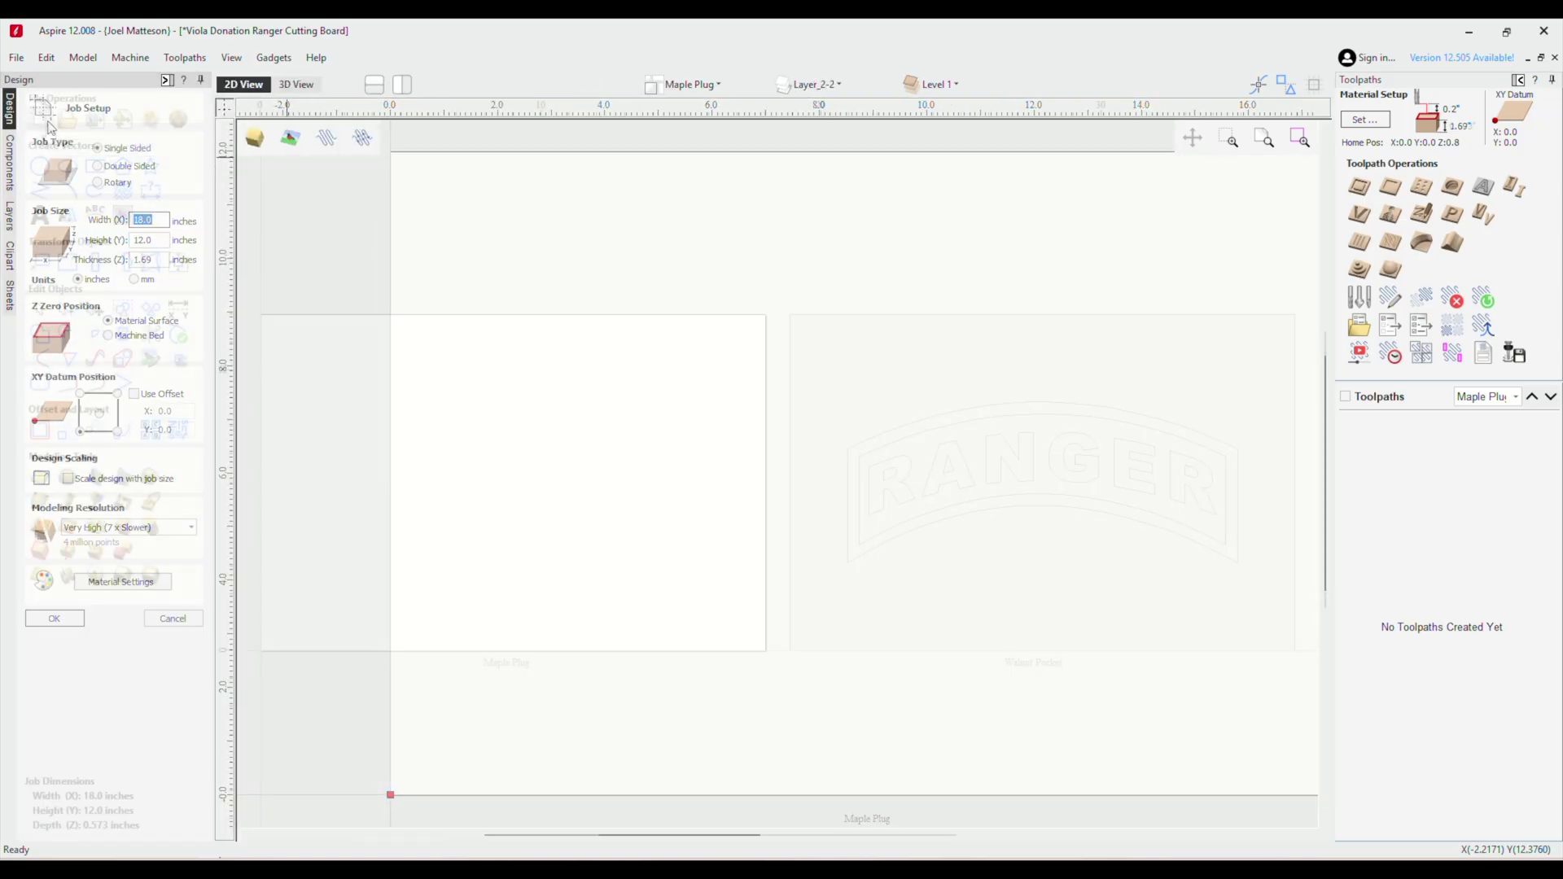
{"action": "left_click", "coordinate": [16, 58]}
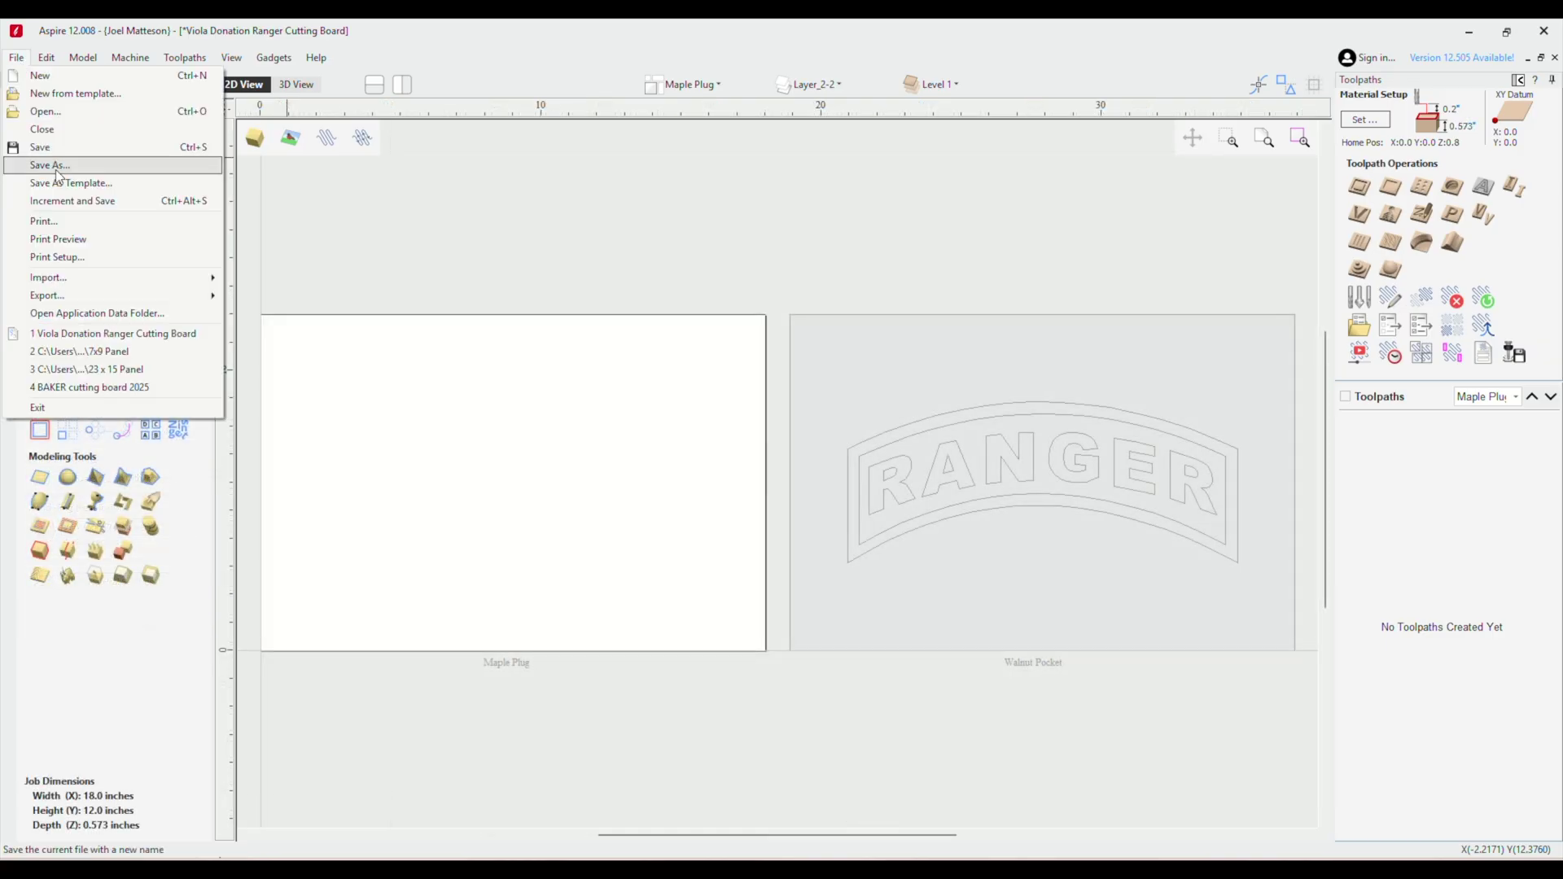
{"action": "left_click", "coordinate": [43, 146]}
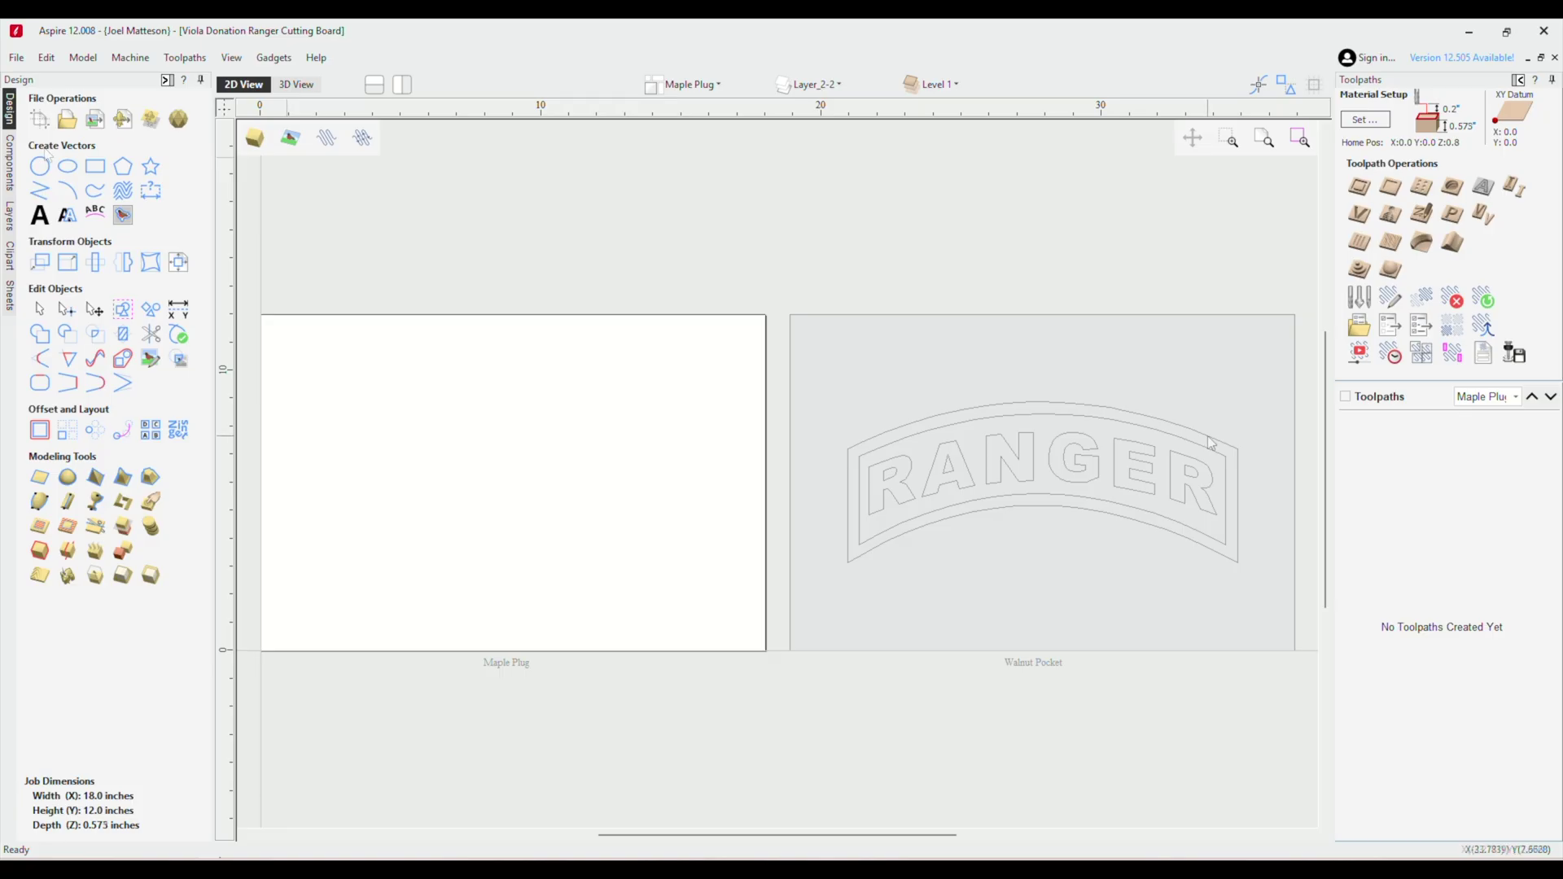
{"action": "left_click", "coordinate": [1203, 391]}
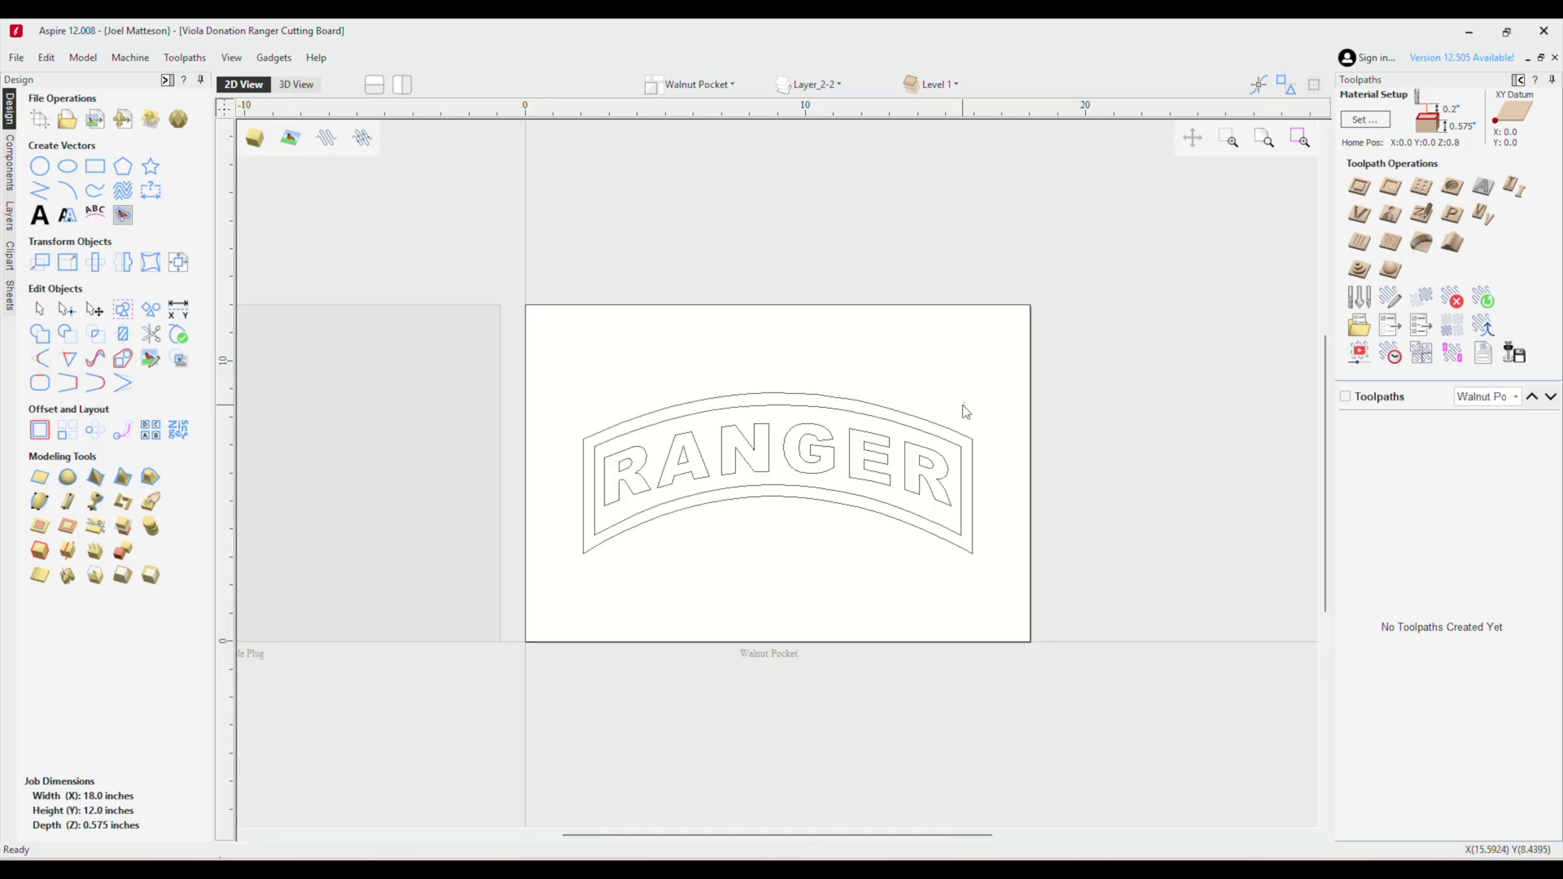
- Start a VCarve Inlay toolpath on the RANGER vectors with 0.25 pocket depth and 0.02 surface gap
{"action": "left_click_drag", "start_coordinate": [965, 411], "coordinate": [593, 563]}
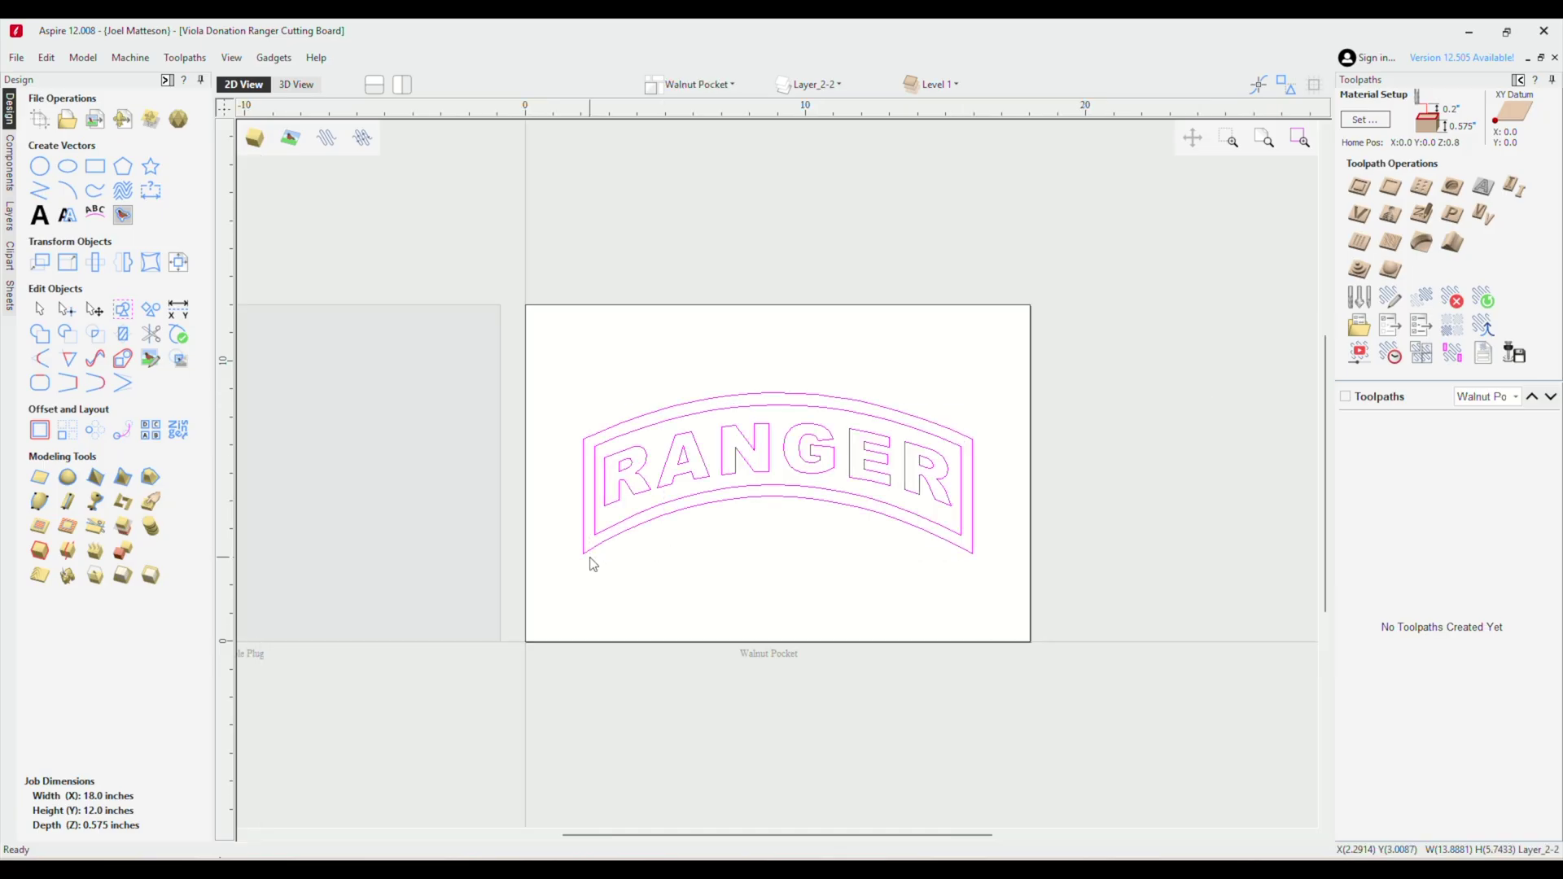
{"action": "left_click", "coordinate": [1480, 216]}
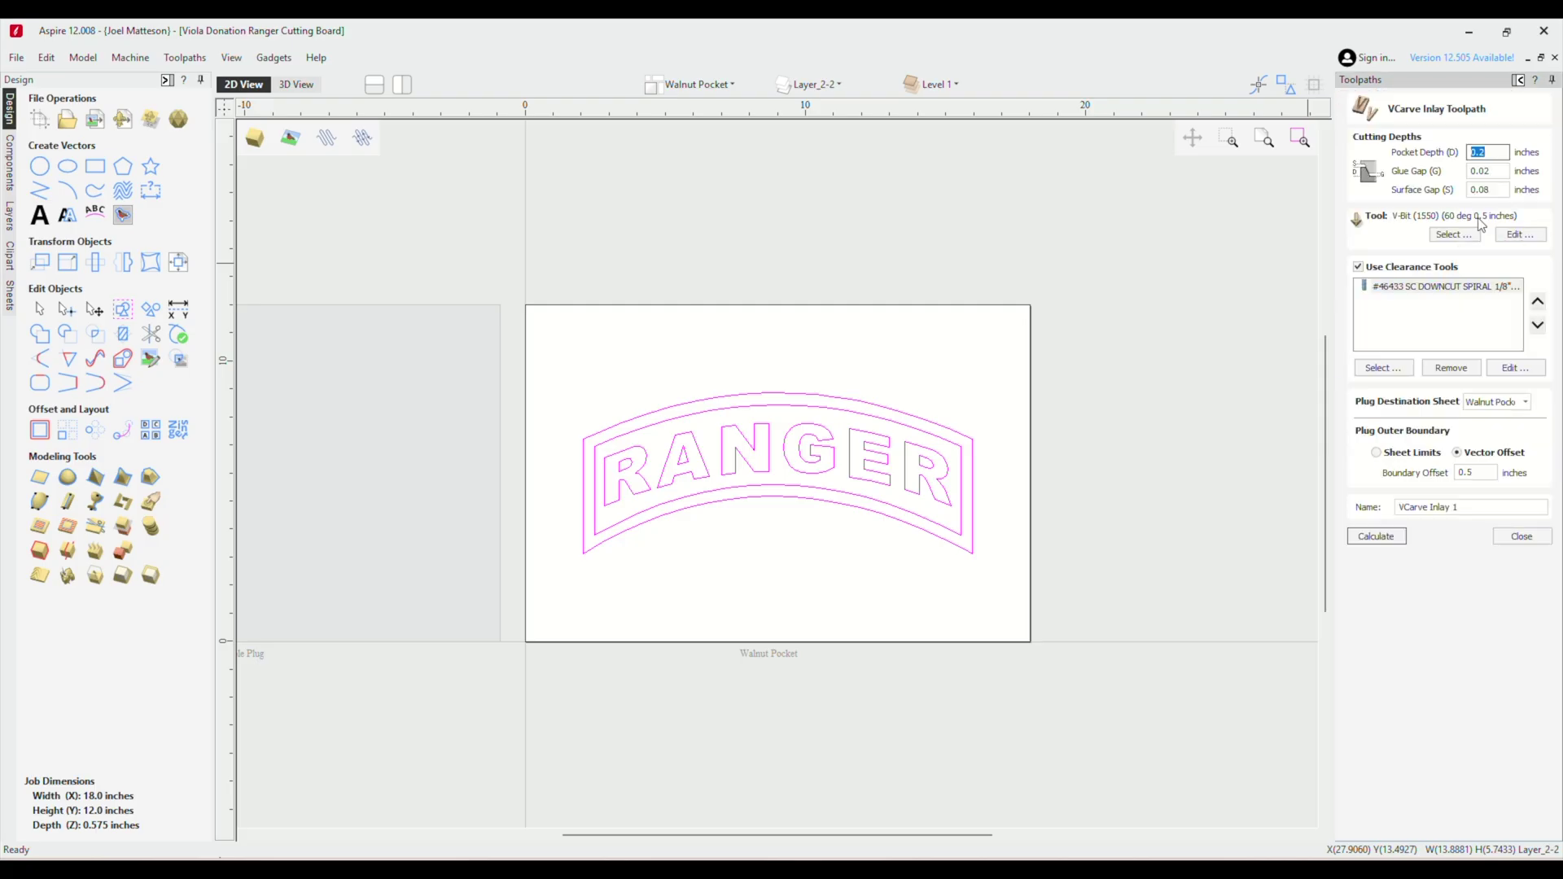
{"action": "left_click", "coordinate": [1496, 153]}
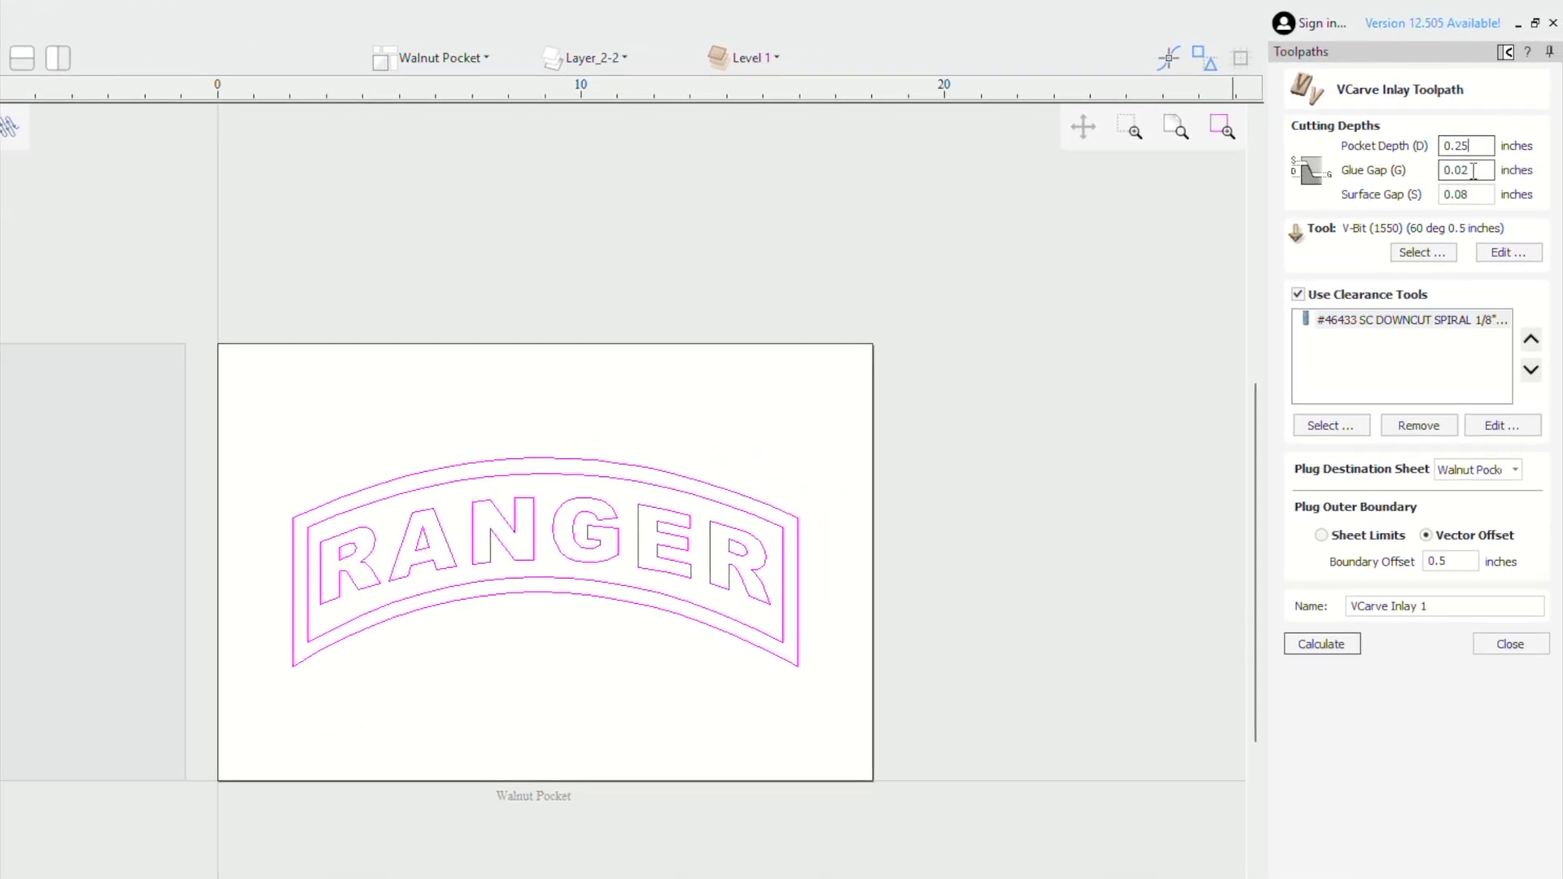
{"action": "left_click", "coordinate": [1480, 192]}
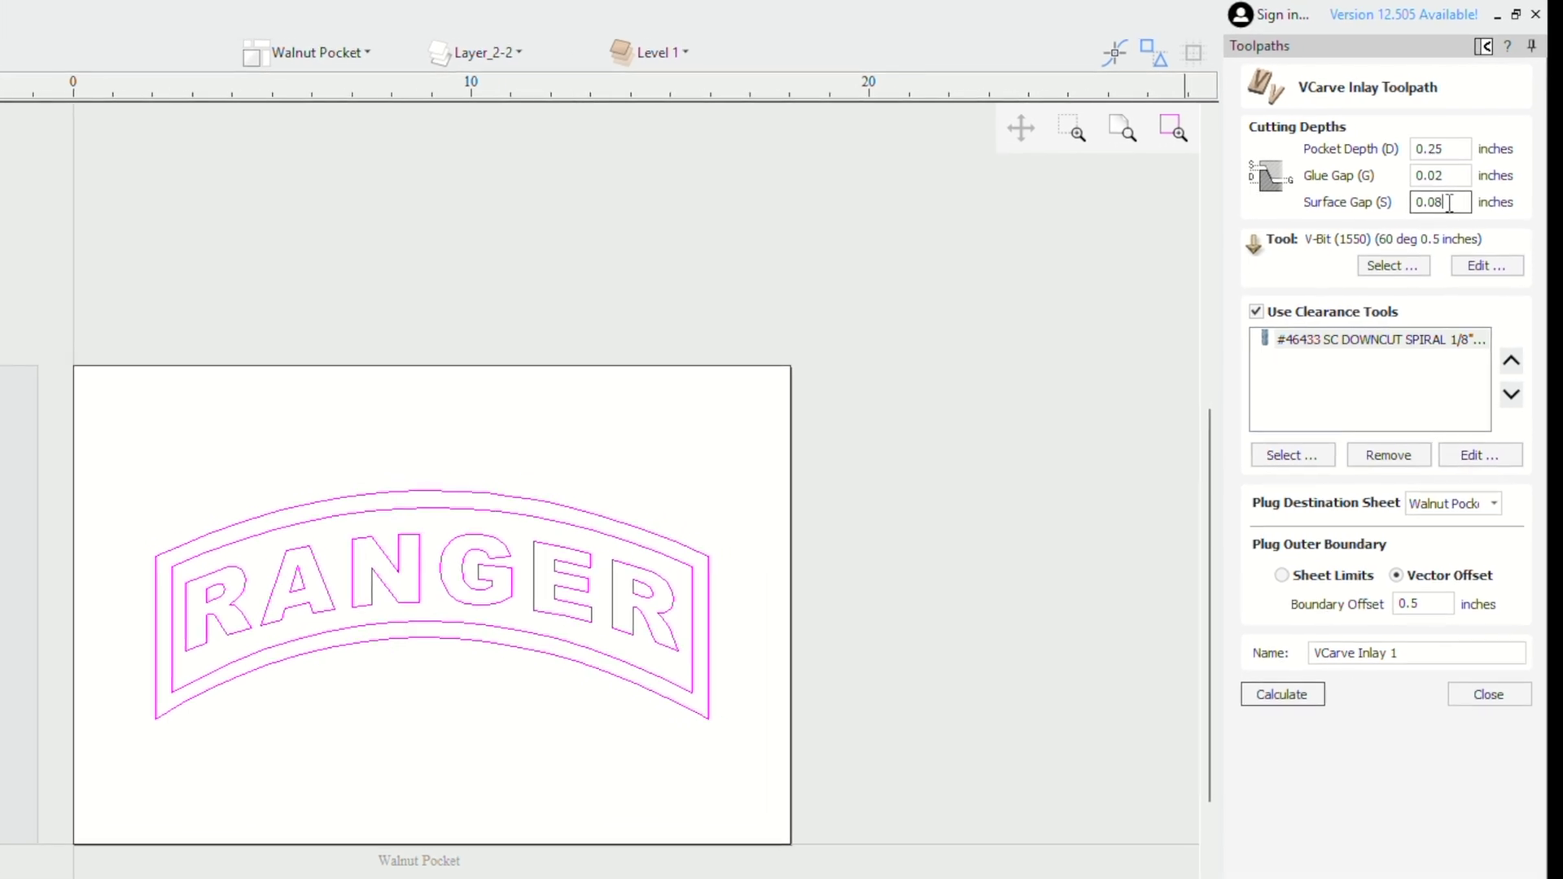
{"action": "key", "text": "BackSpace"}
{"action": "type", "text": "2"}
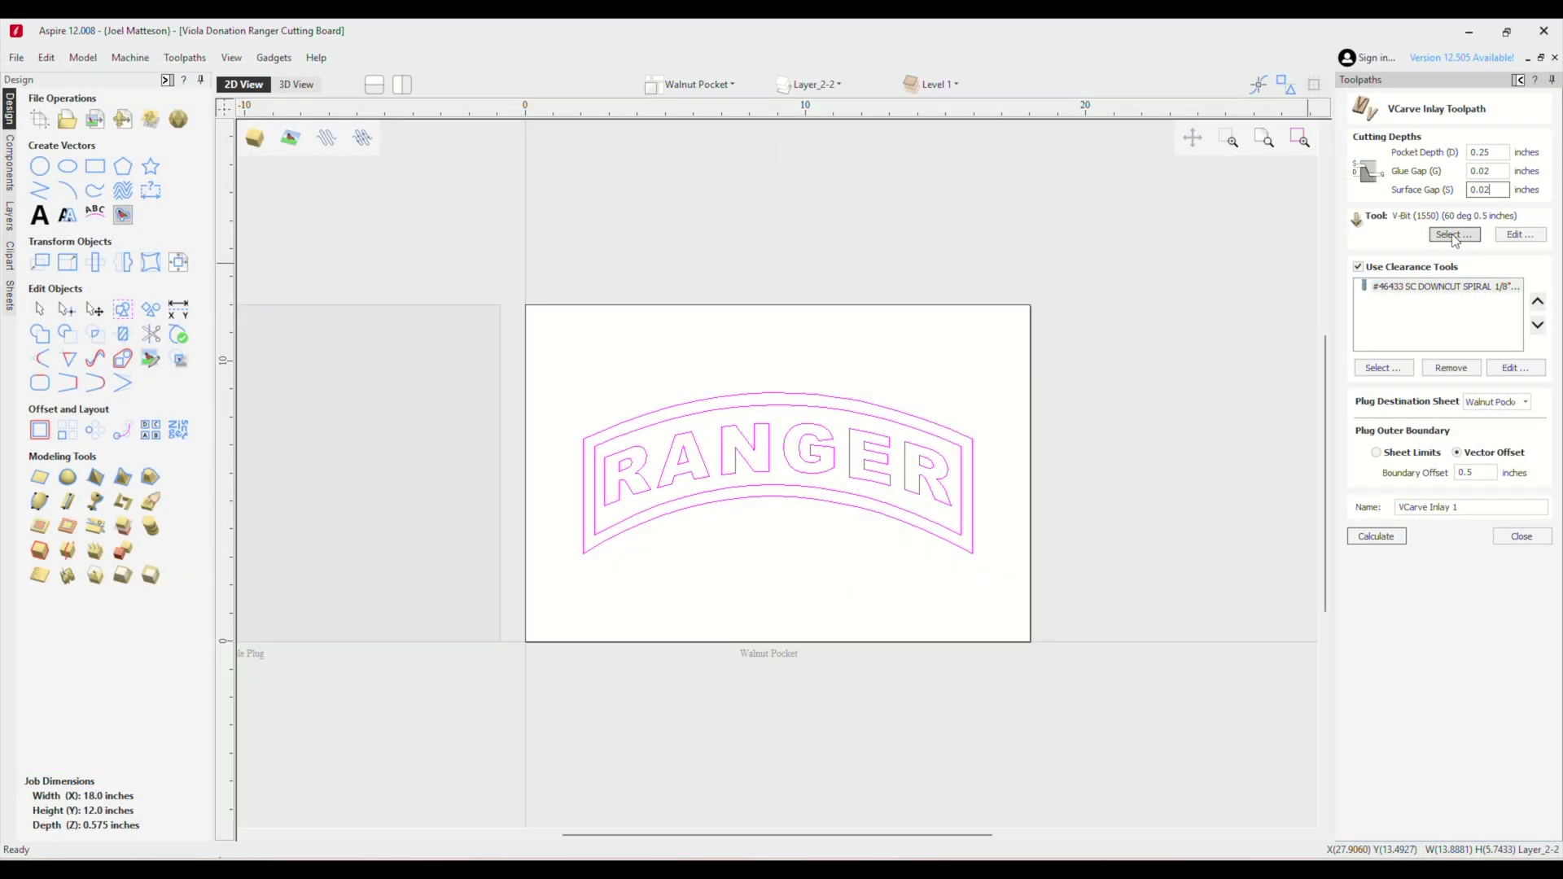
{"action": "left_click", "coordinate": [1452, 235]}
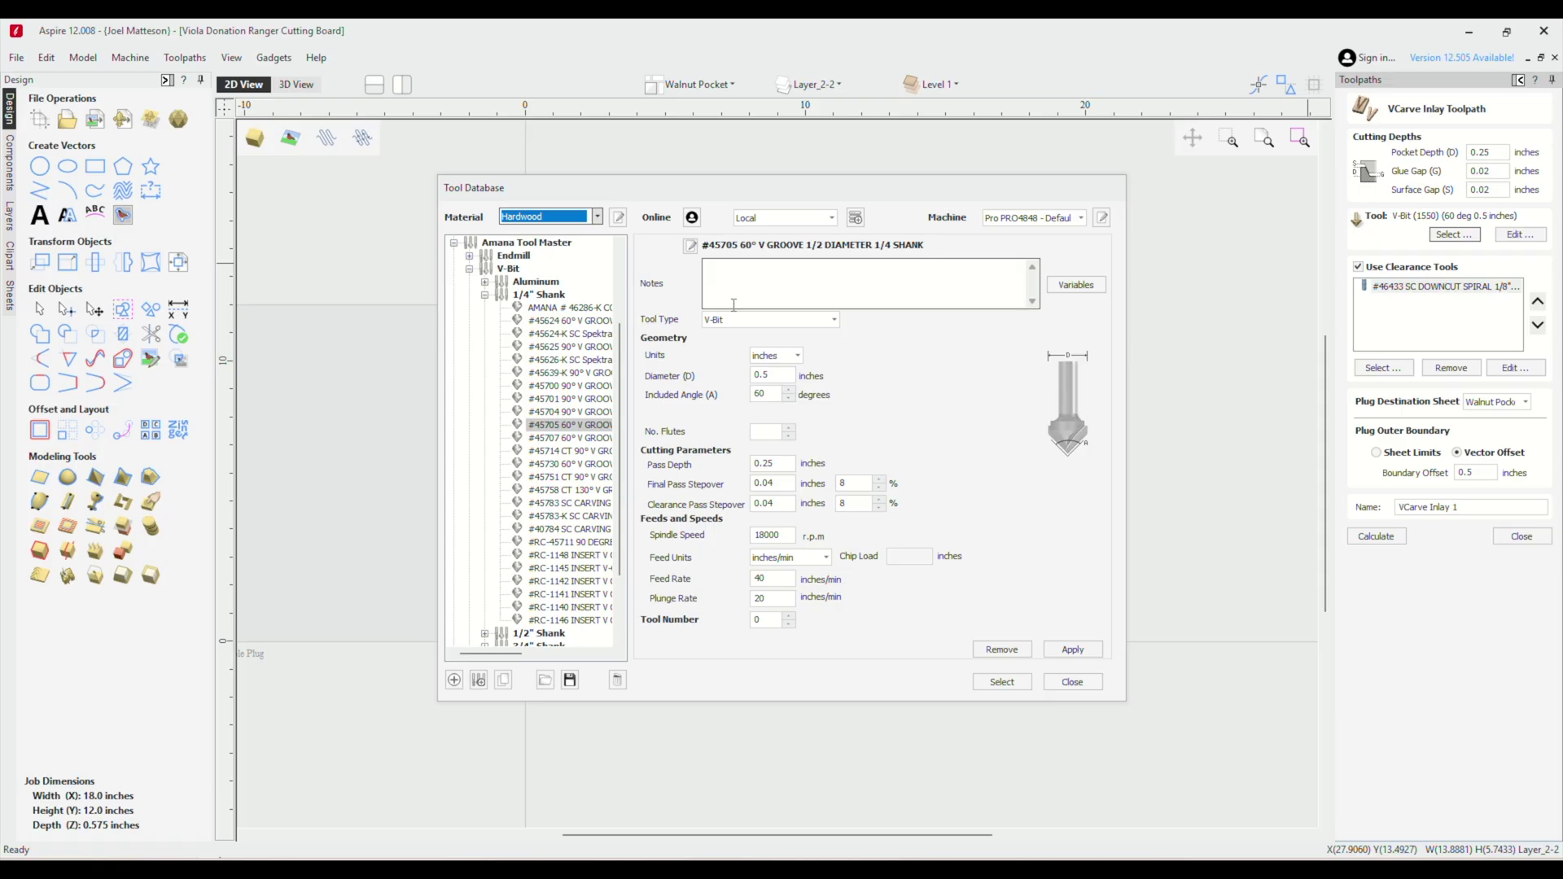
- Choose the CIC Bits > Engraving 60 Deg V-Groove - 3-Flute bit as the V-carving tool
{"action": "left_click", "coordinate": [454, 243]}
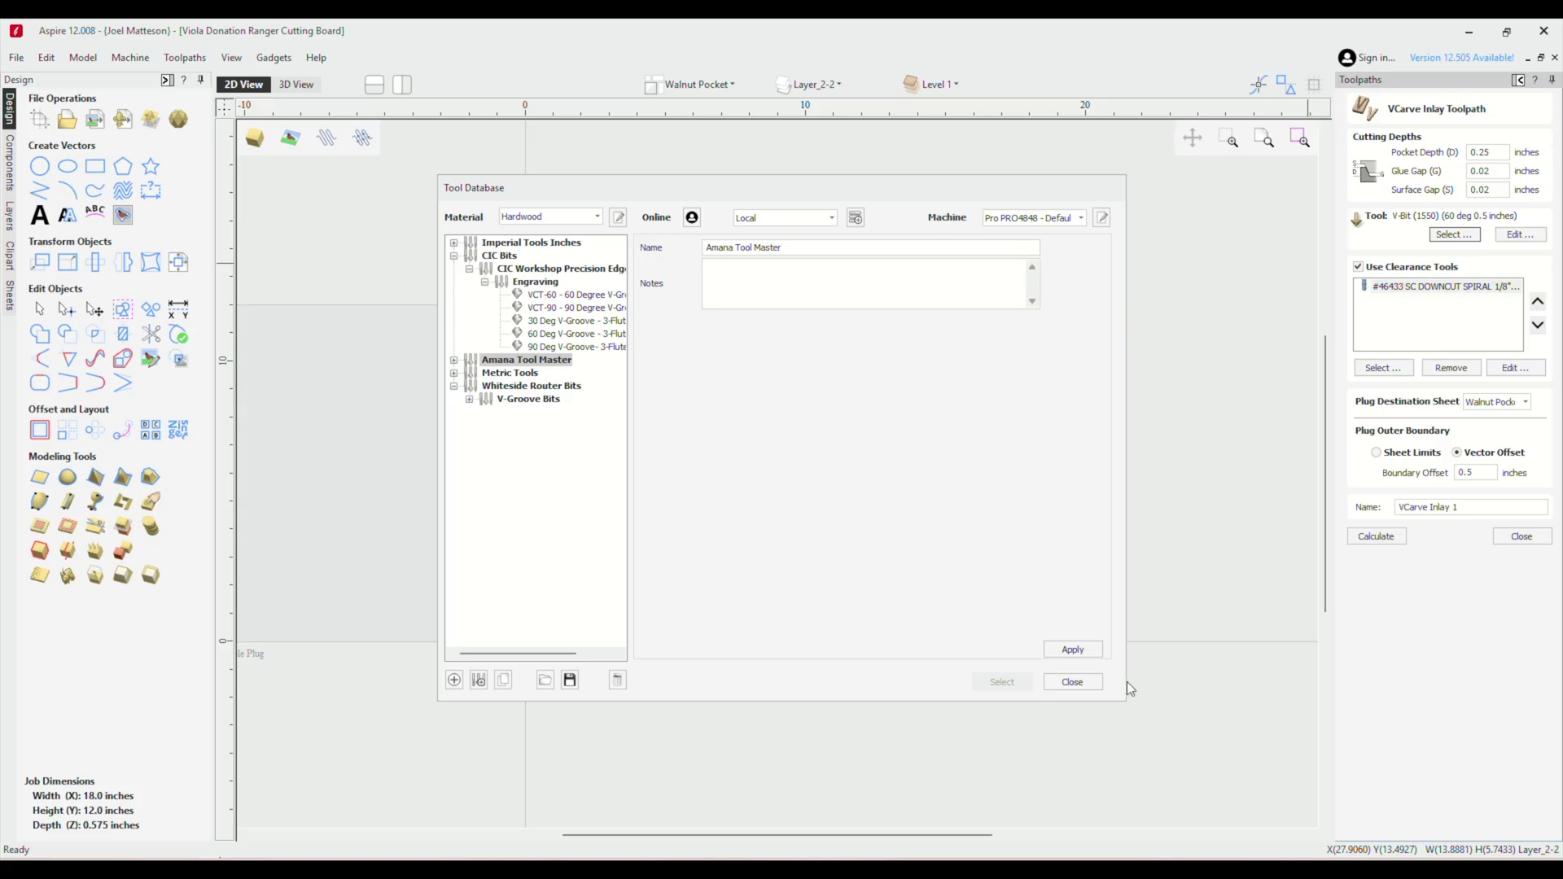
{"action": "left_click_drag", "start_coordinate": [1126, 683], "coordinate": [1376, 754]}
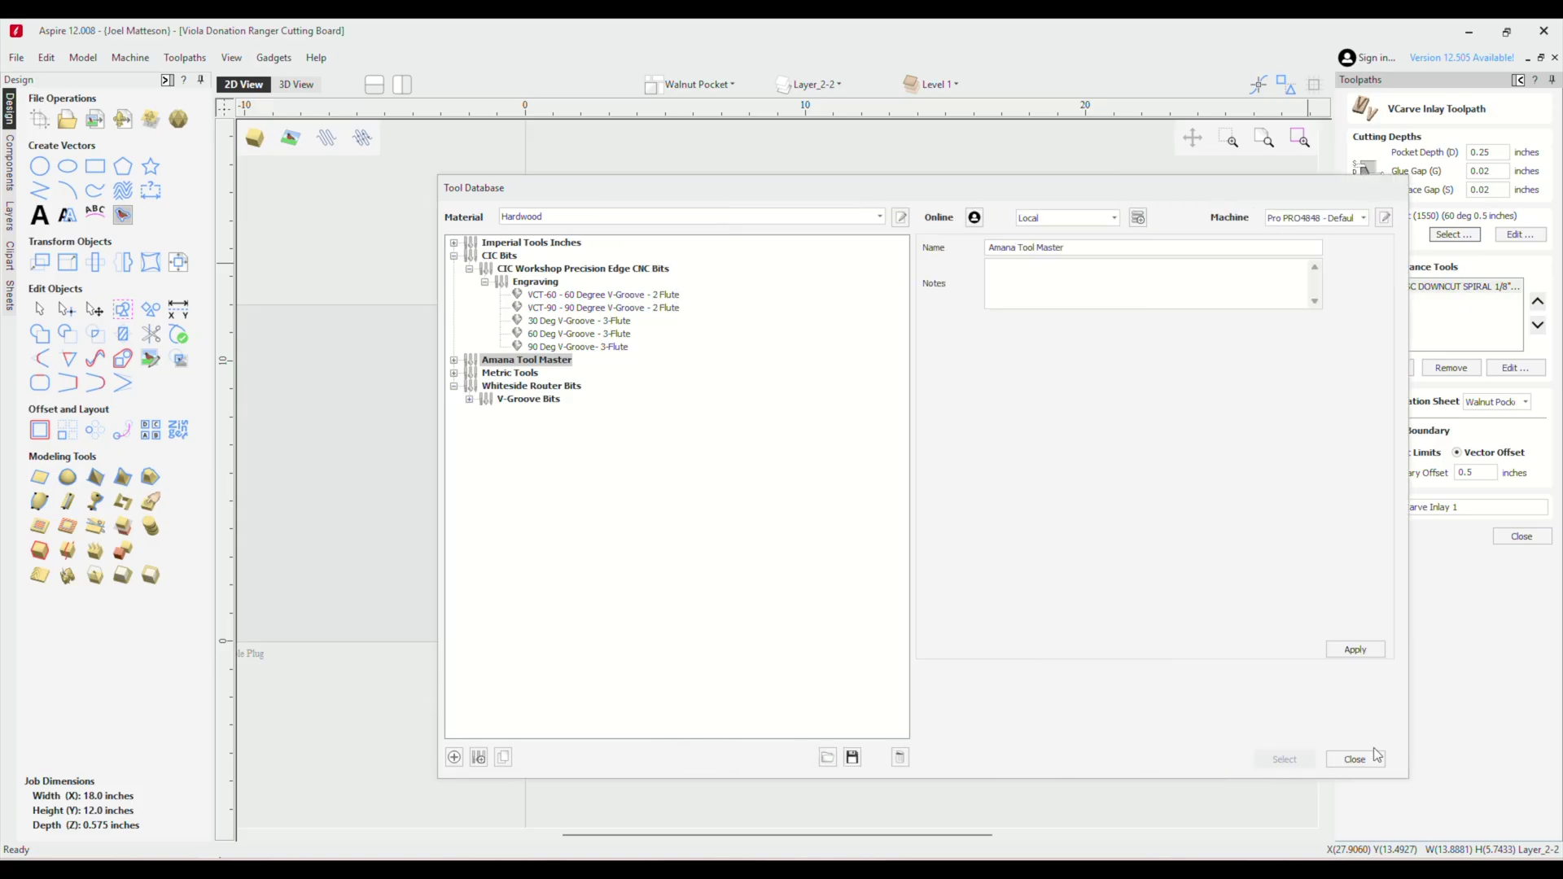
{"action": "left_click", "coordinate": [582, 335]}
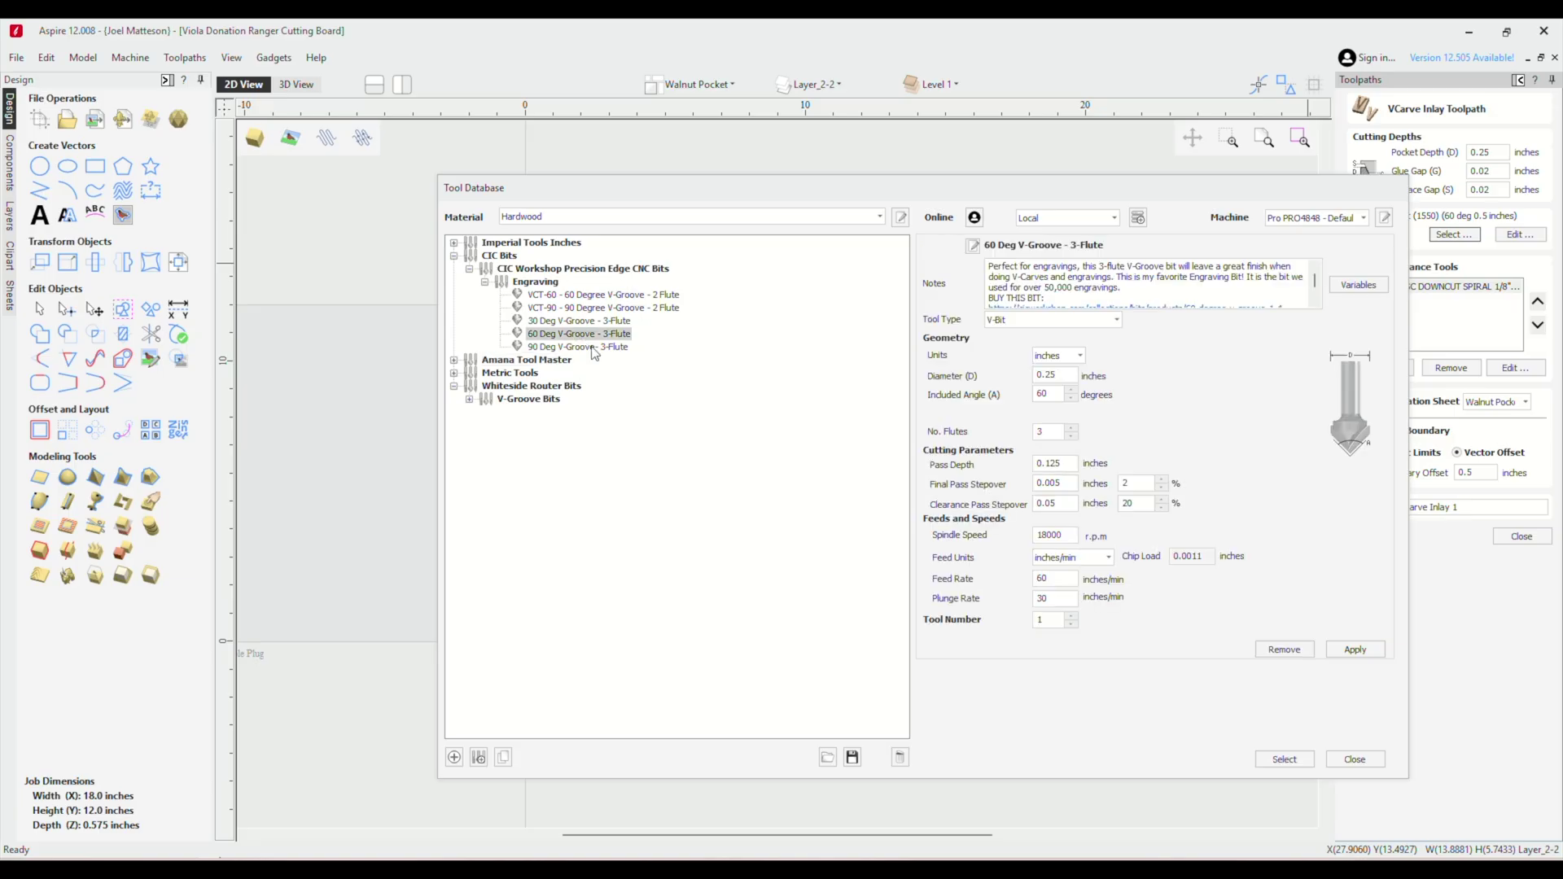
{"action": "left_click", "coordinate": [1284, 758]}
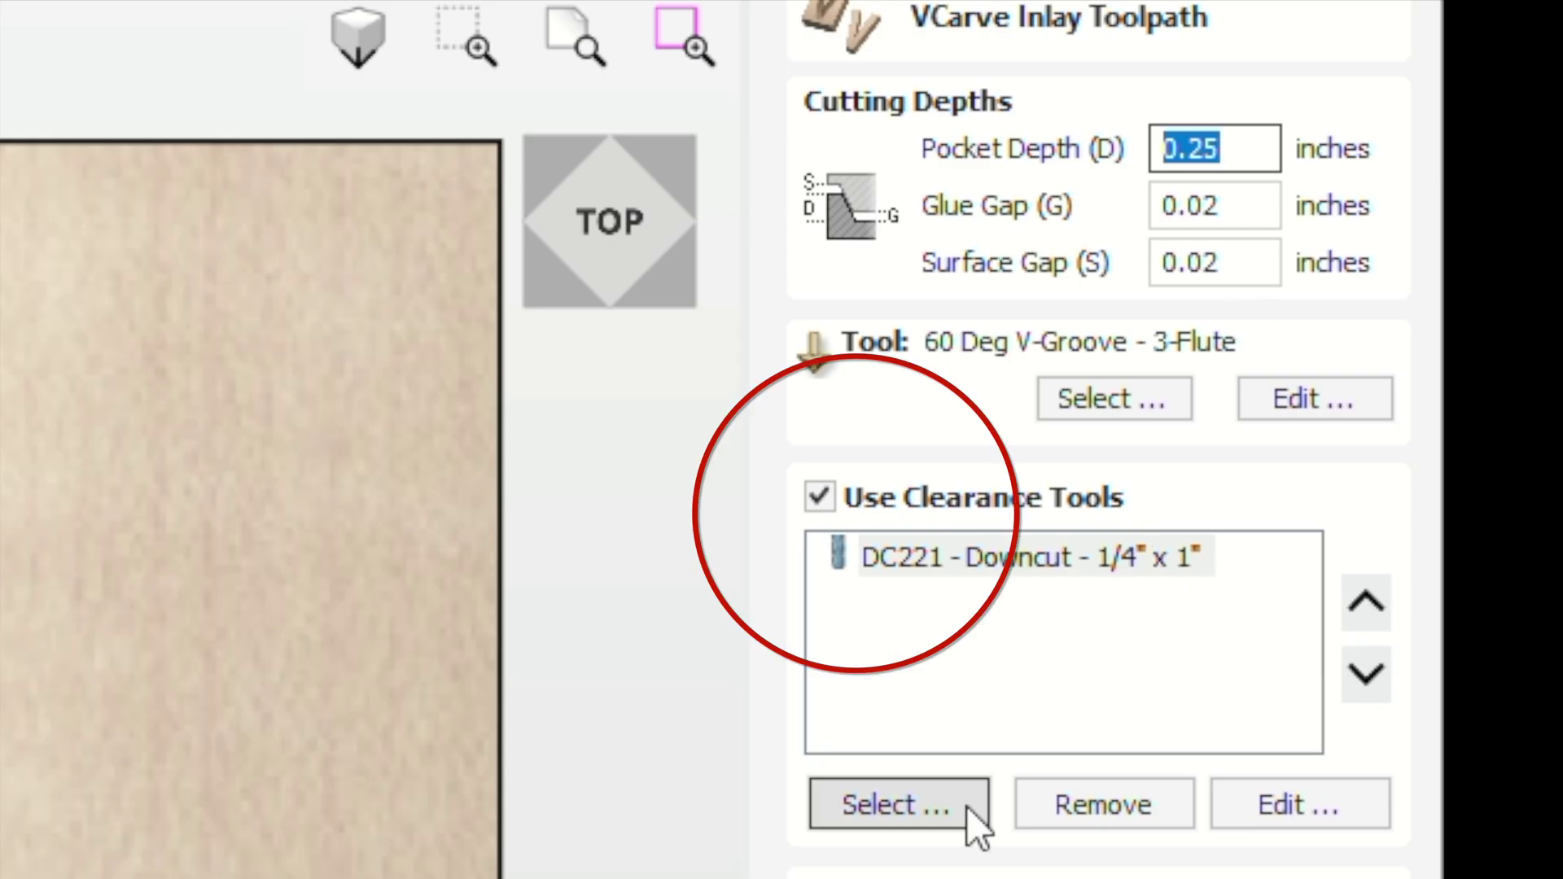
- Add the UC2175 Upcut 1/8" x 3/4" clearance tool and remove the DC221 downcut
{"action": "left_click", "coordinate": [936, 805]}
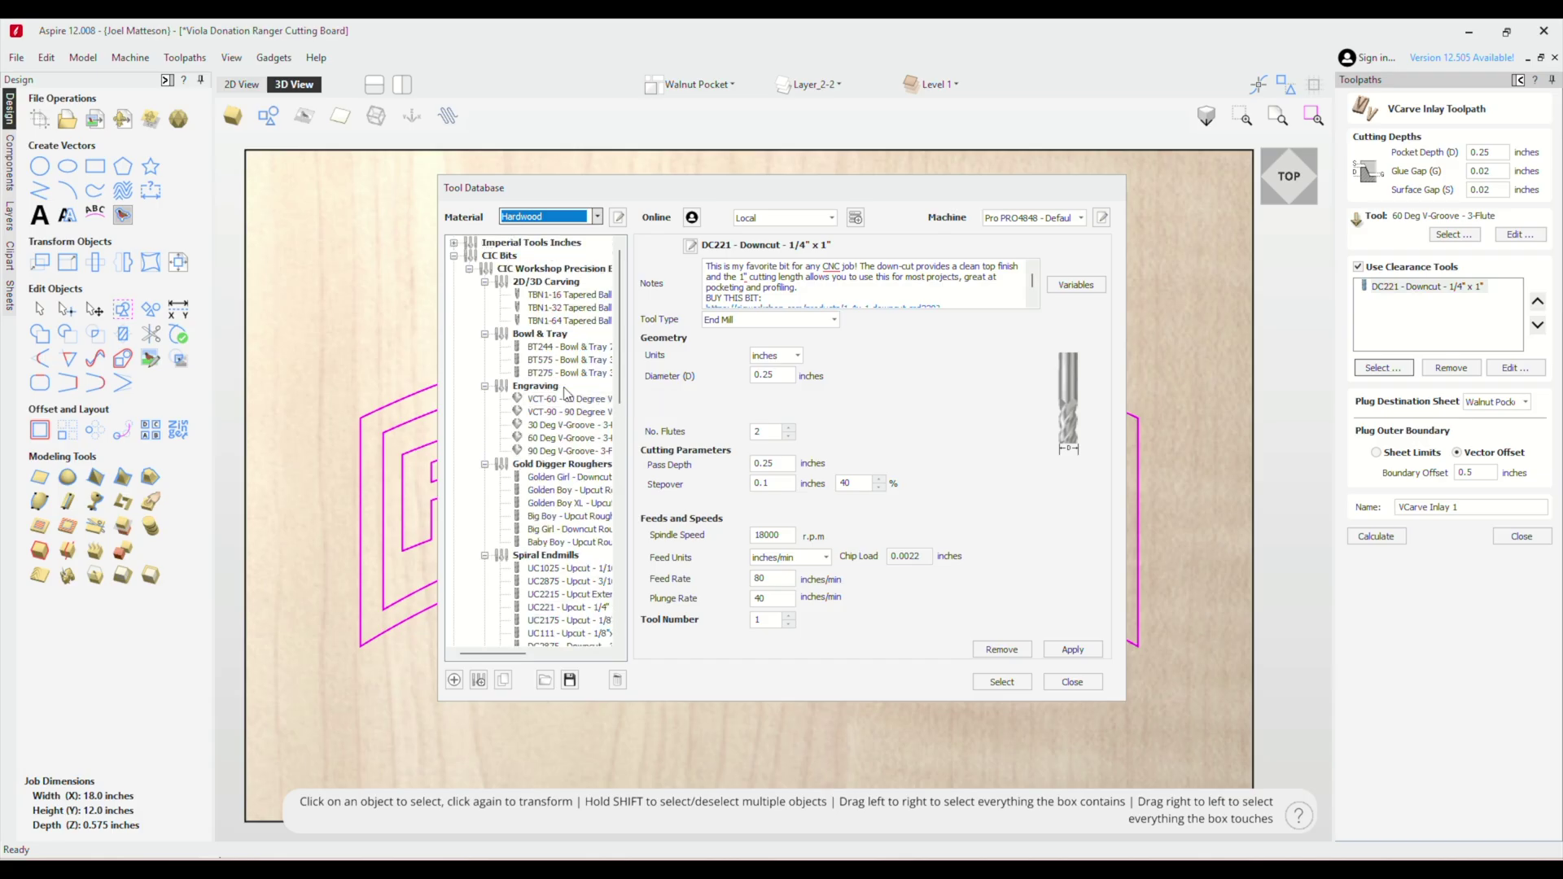
{"action": "scroll", "coordinate": [576, 486], "scroll_direction": "down", "scroll_amount": 1}
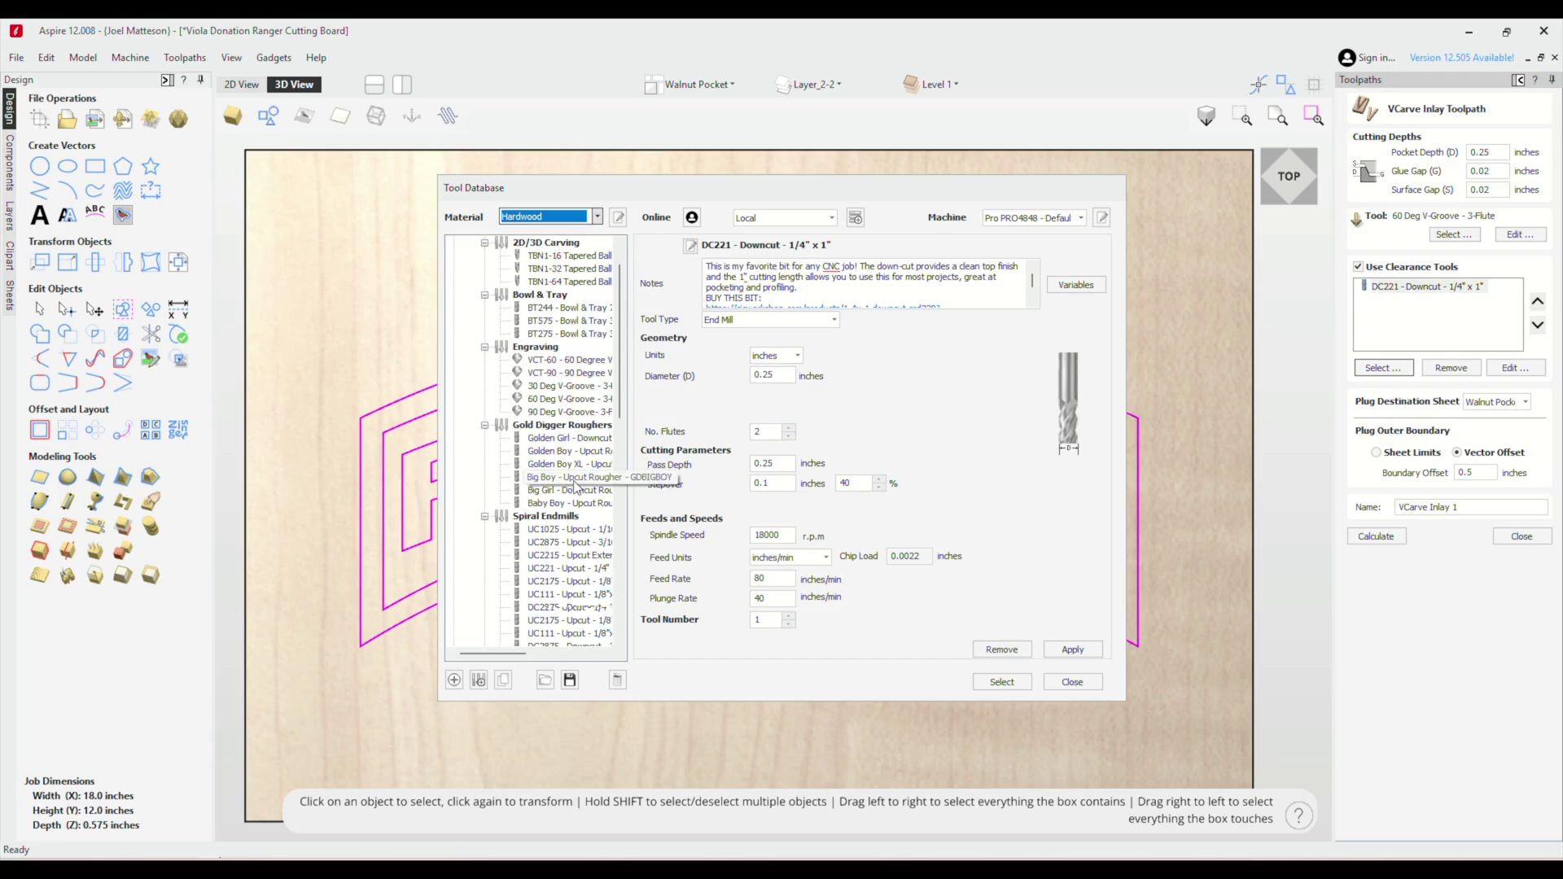
{"action": "scroll", "coordinate": [577, 488], "scroll_direction": "down", "scroll_amount": 1}
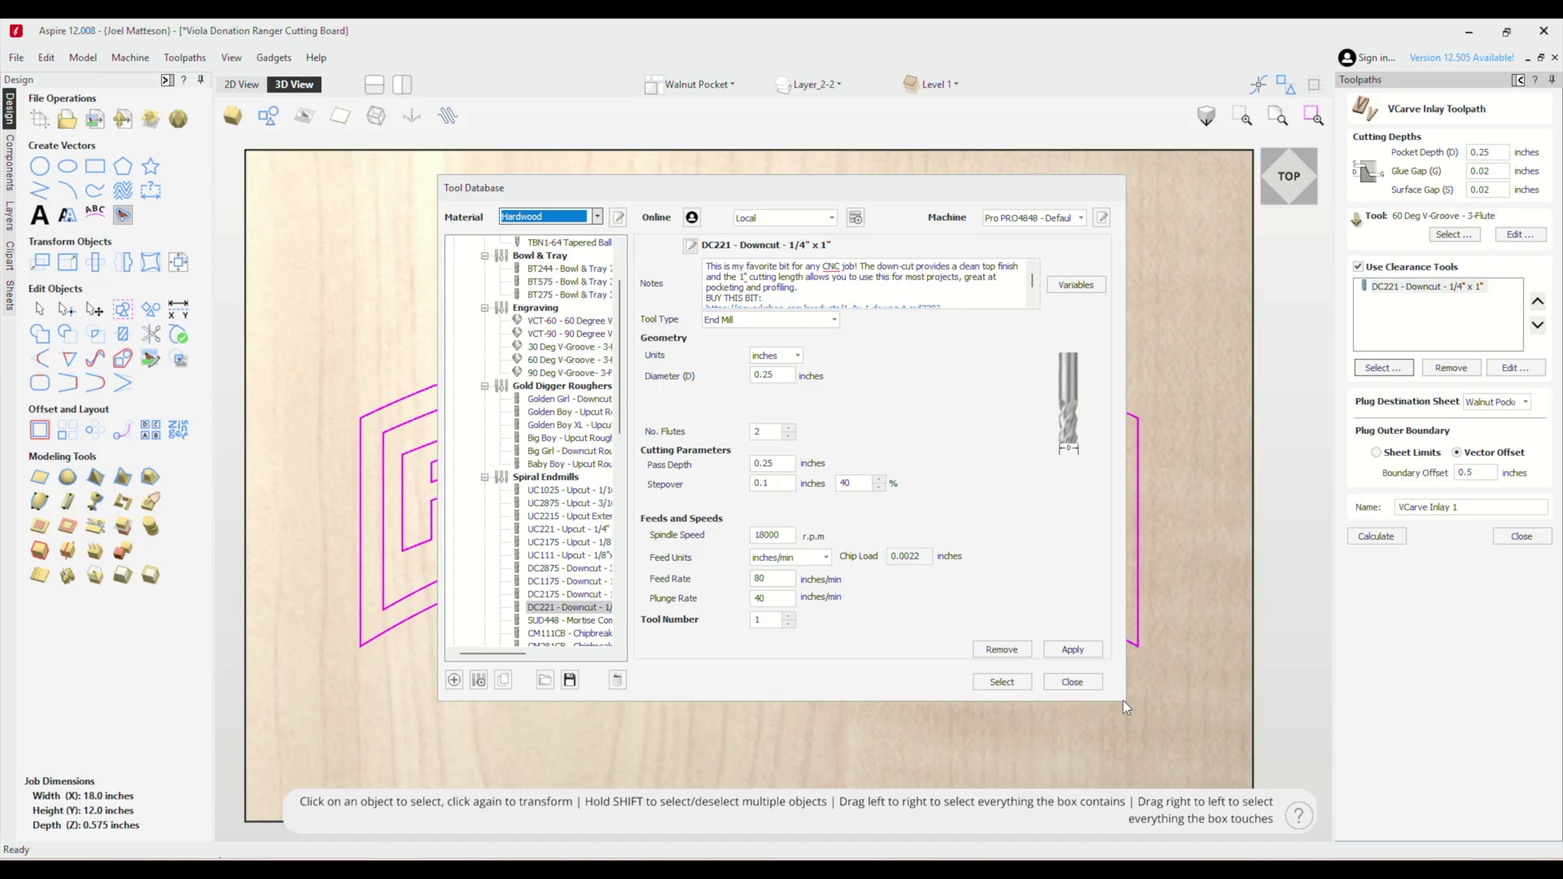
{"action": "left_click_drag", "start_coordinate": [1124, 700], "coordinate": [1416, 772]}
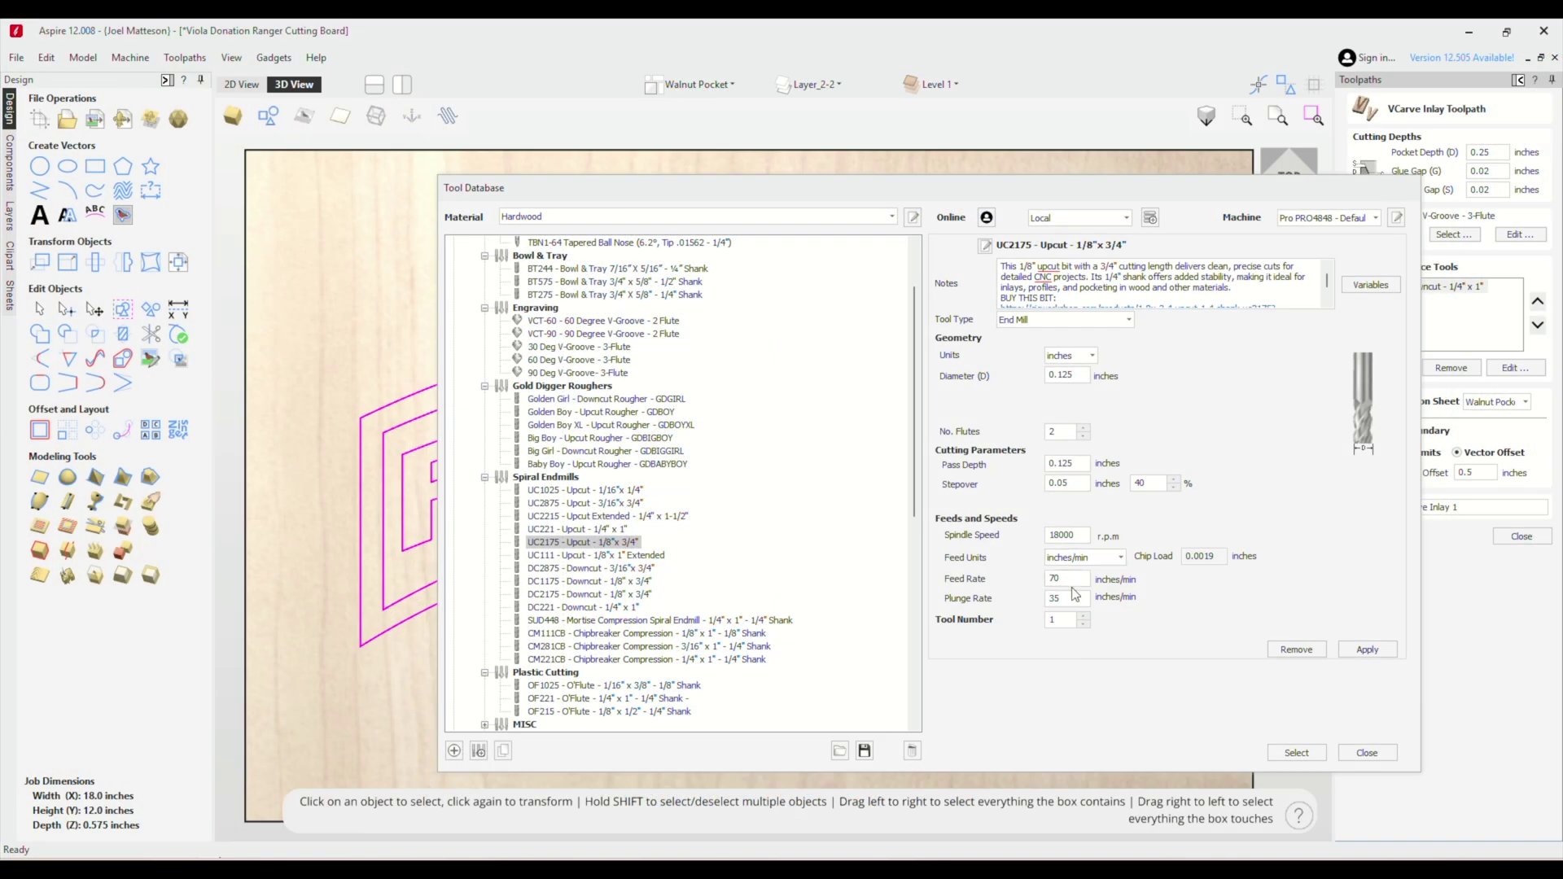
{"action": "left_click", "coordinate": [1302, 753]}
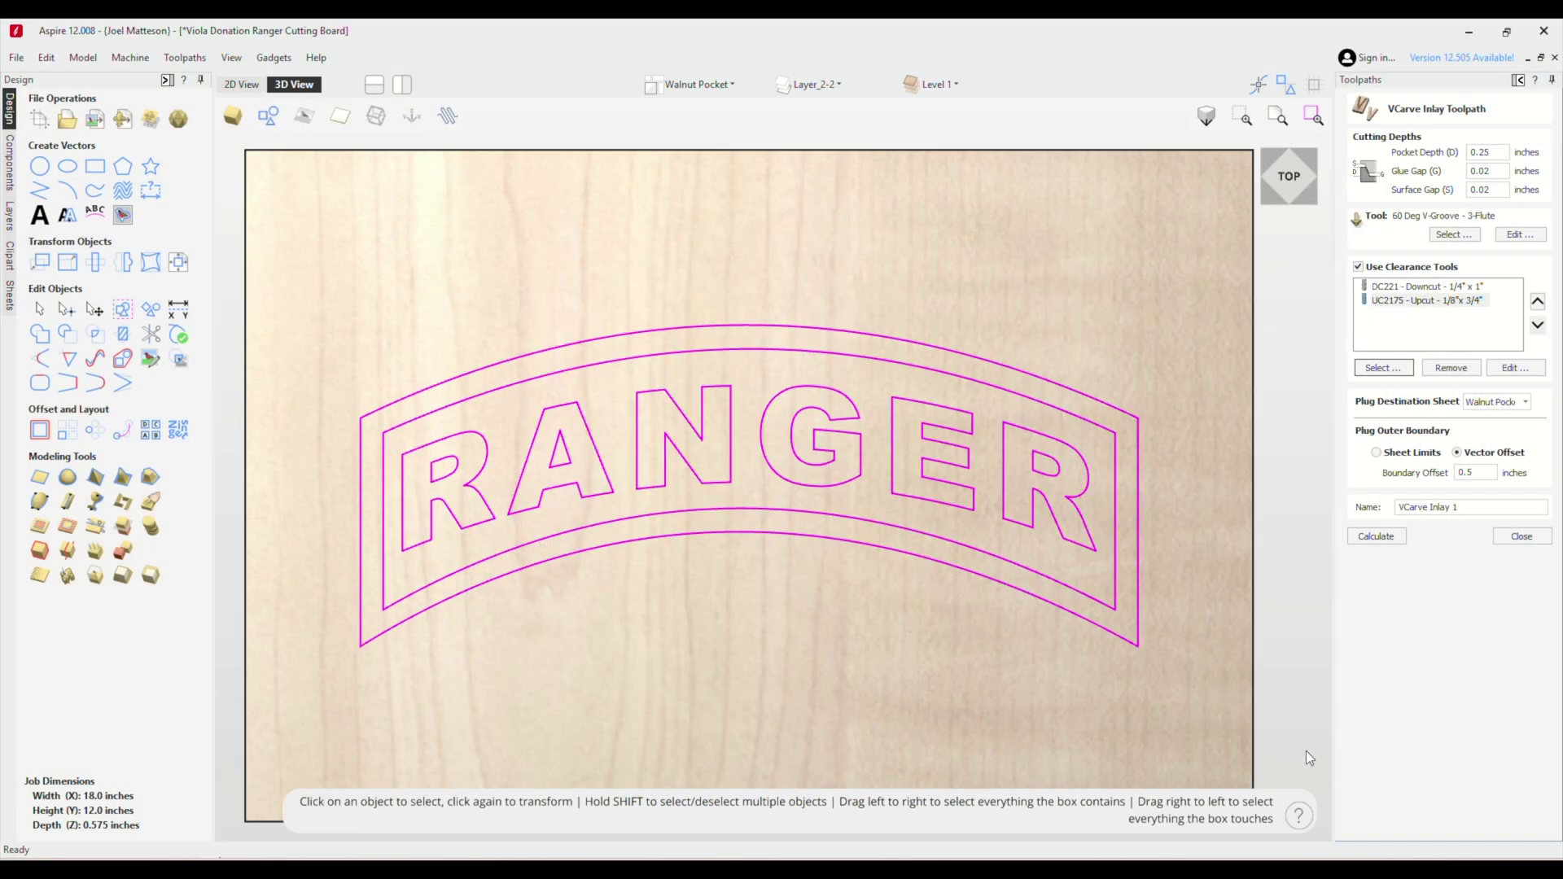
{"action": "left_click", "coordinate": [1421, 289]}
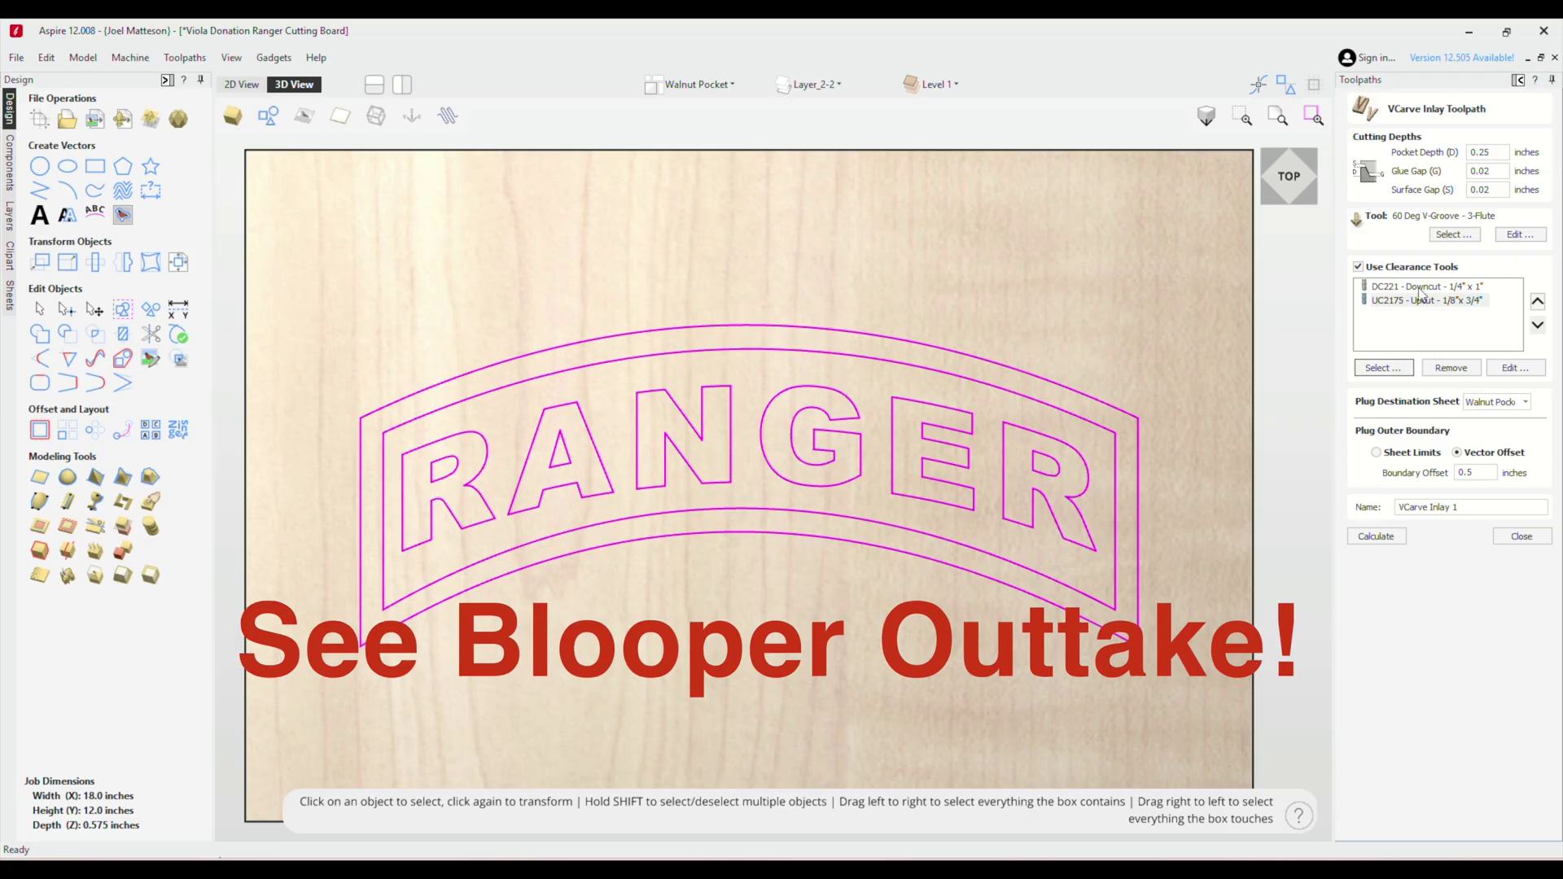
{"action": "left_click", "coordinate": [1461, 370]}
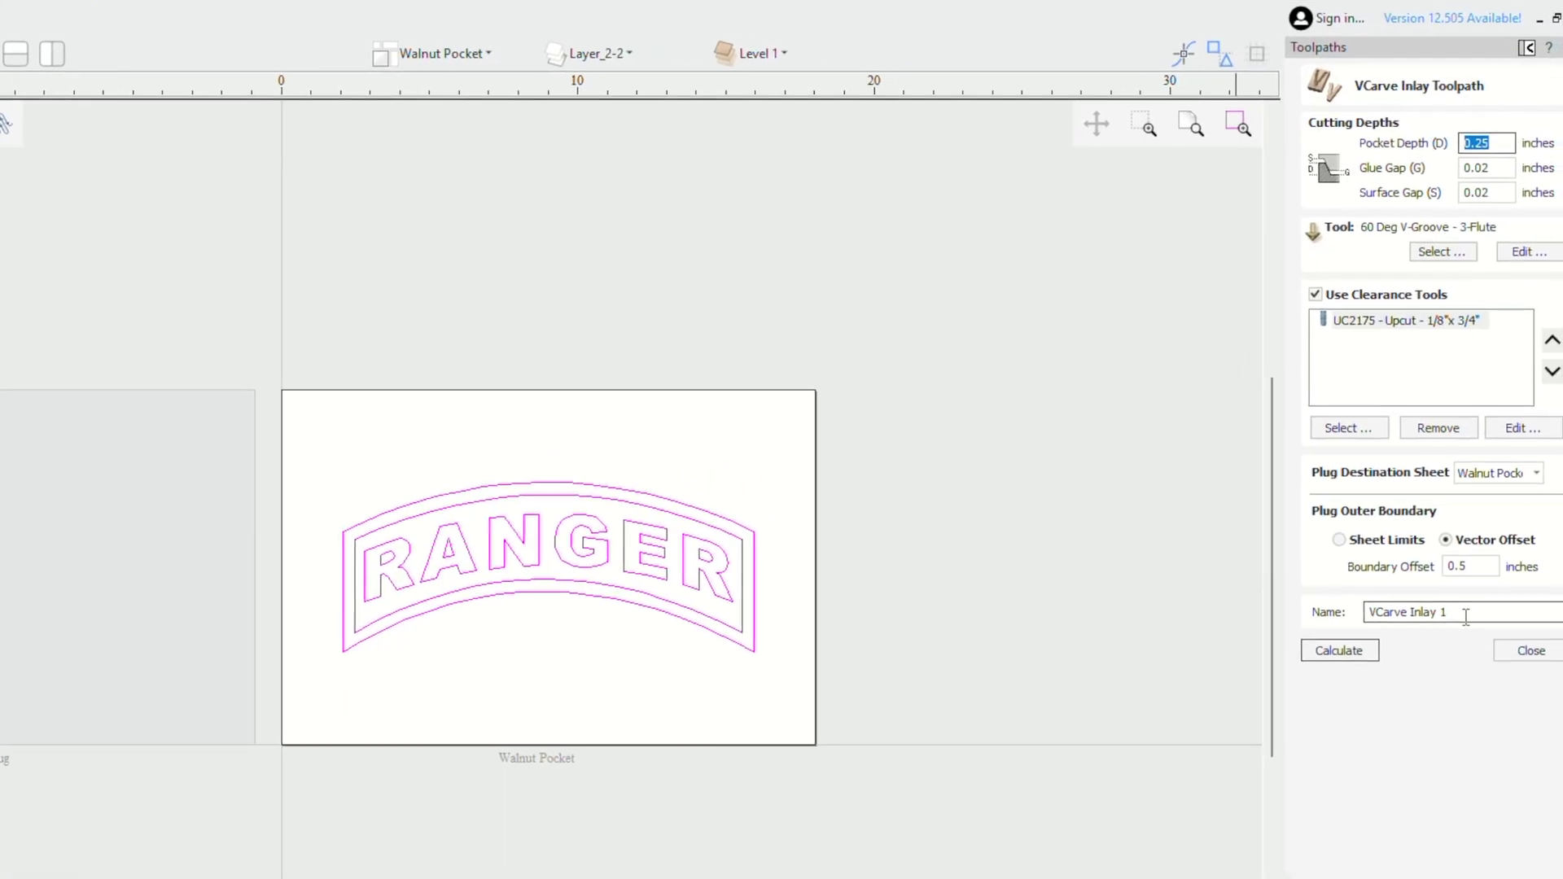
- Rename the inlay toolpath 'Viola Ranger Cutting Board', send its plug to Maple Plug, and calculate despite the overlap warning
{"action": "left_click_drag", "start_coordinate": [1453, 647], "coordinate": [1351, 645]}
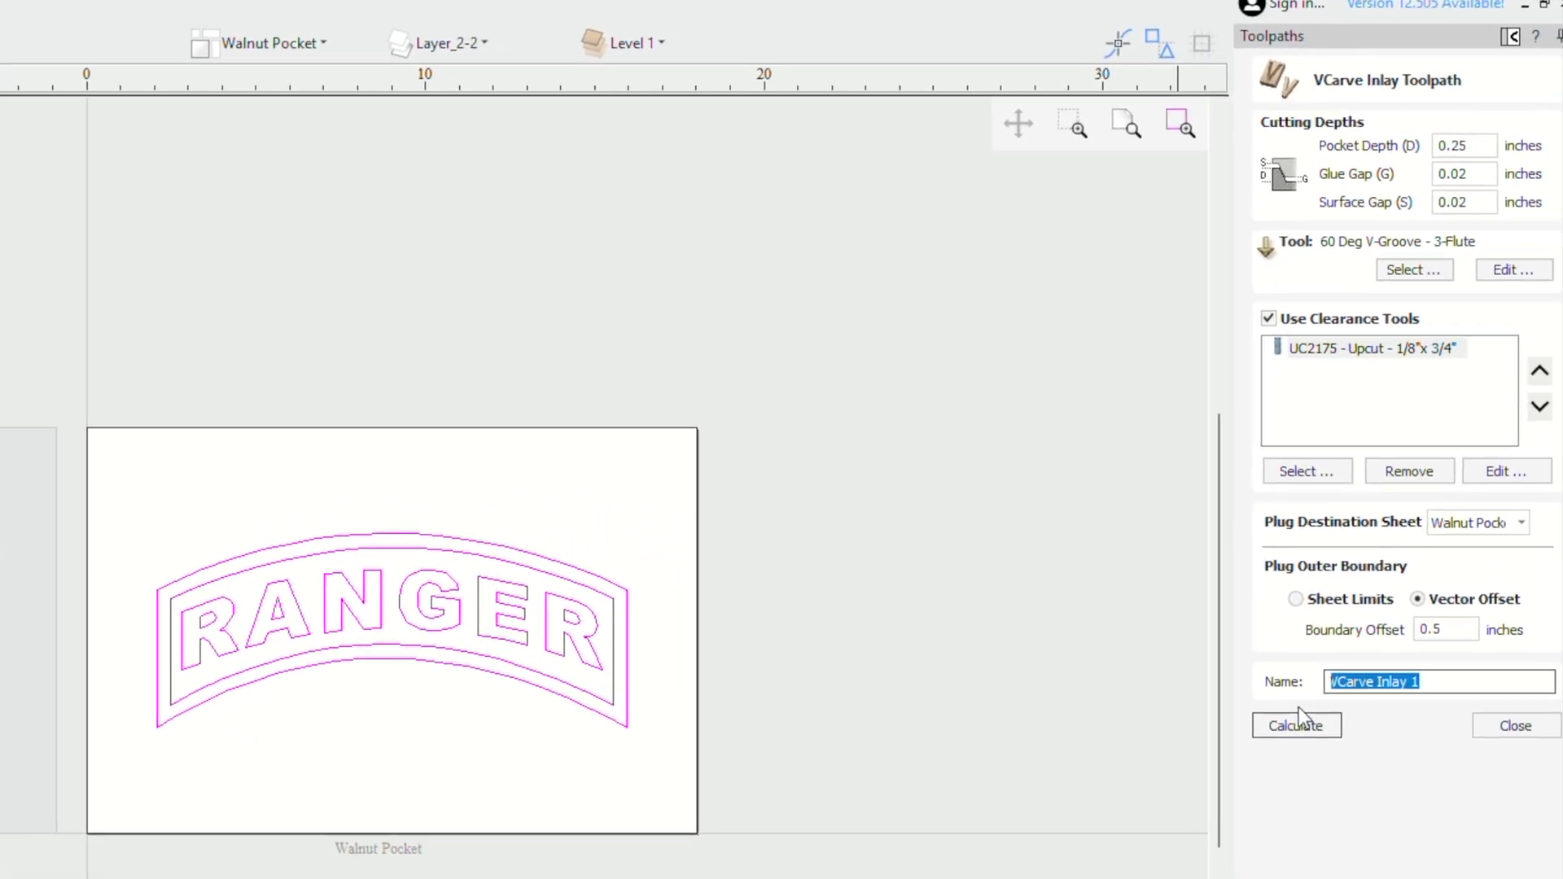
{"action": "type", "text": "Viola"}
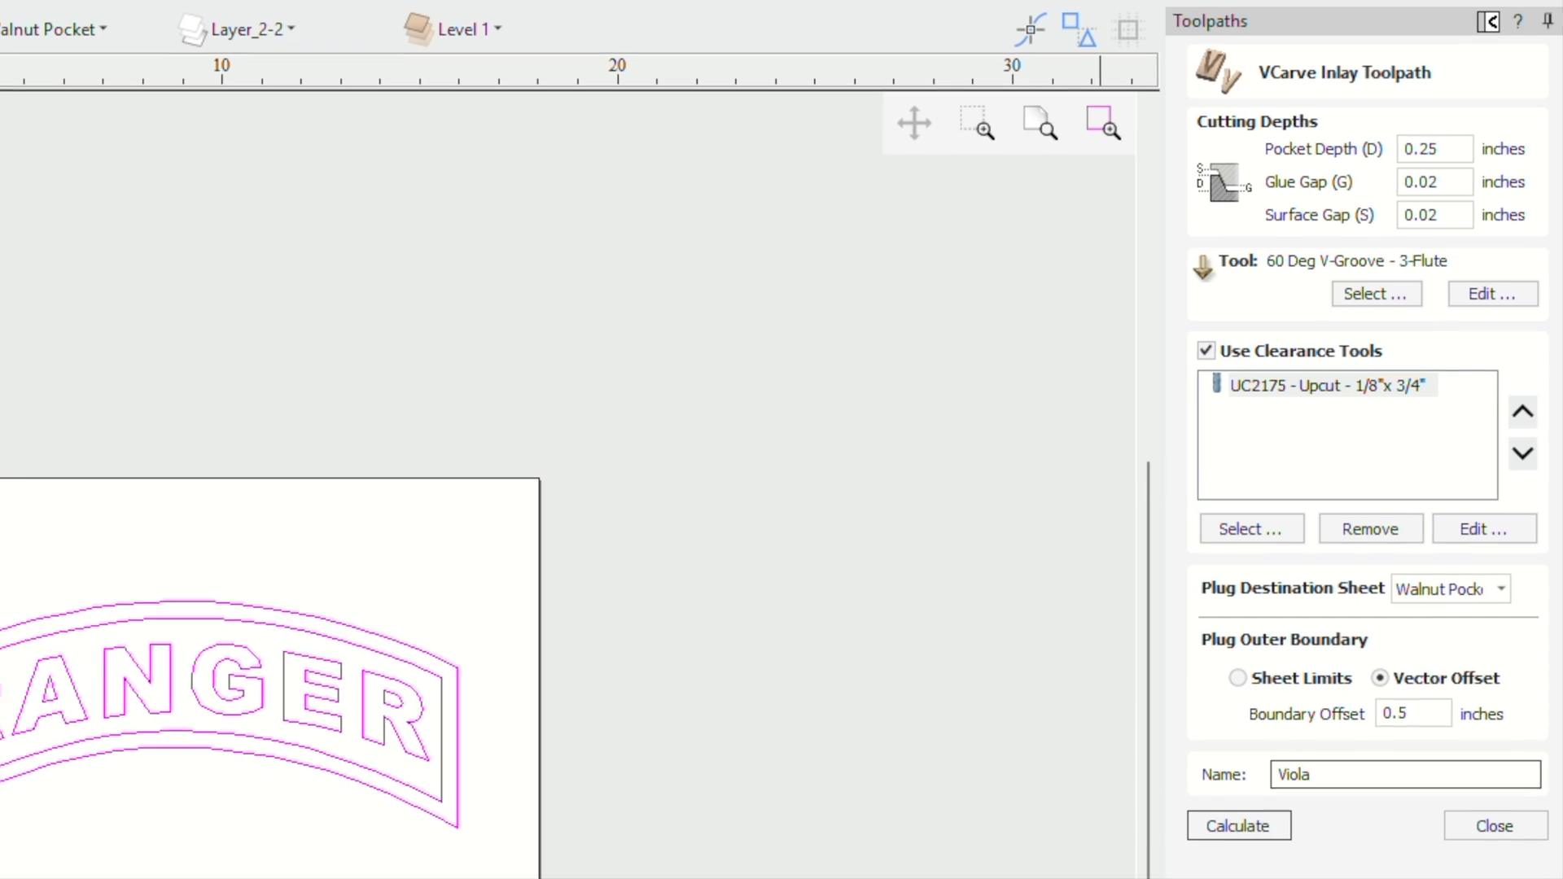
{"action": "type", "text": " Ranger C"}
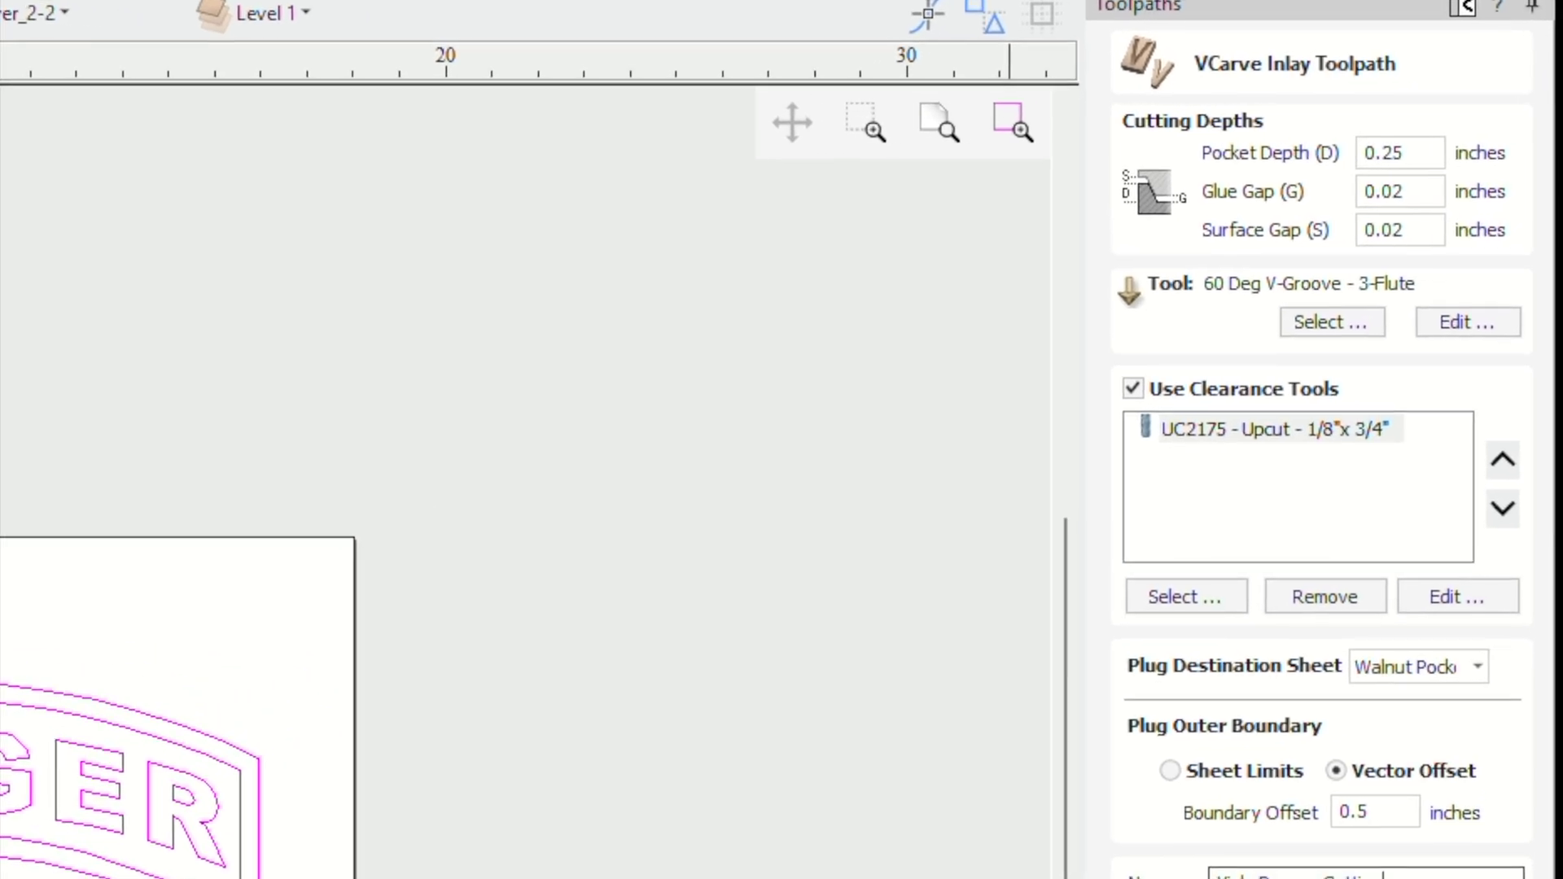
{"action": "type", "text": "utting Board"}
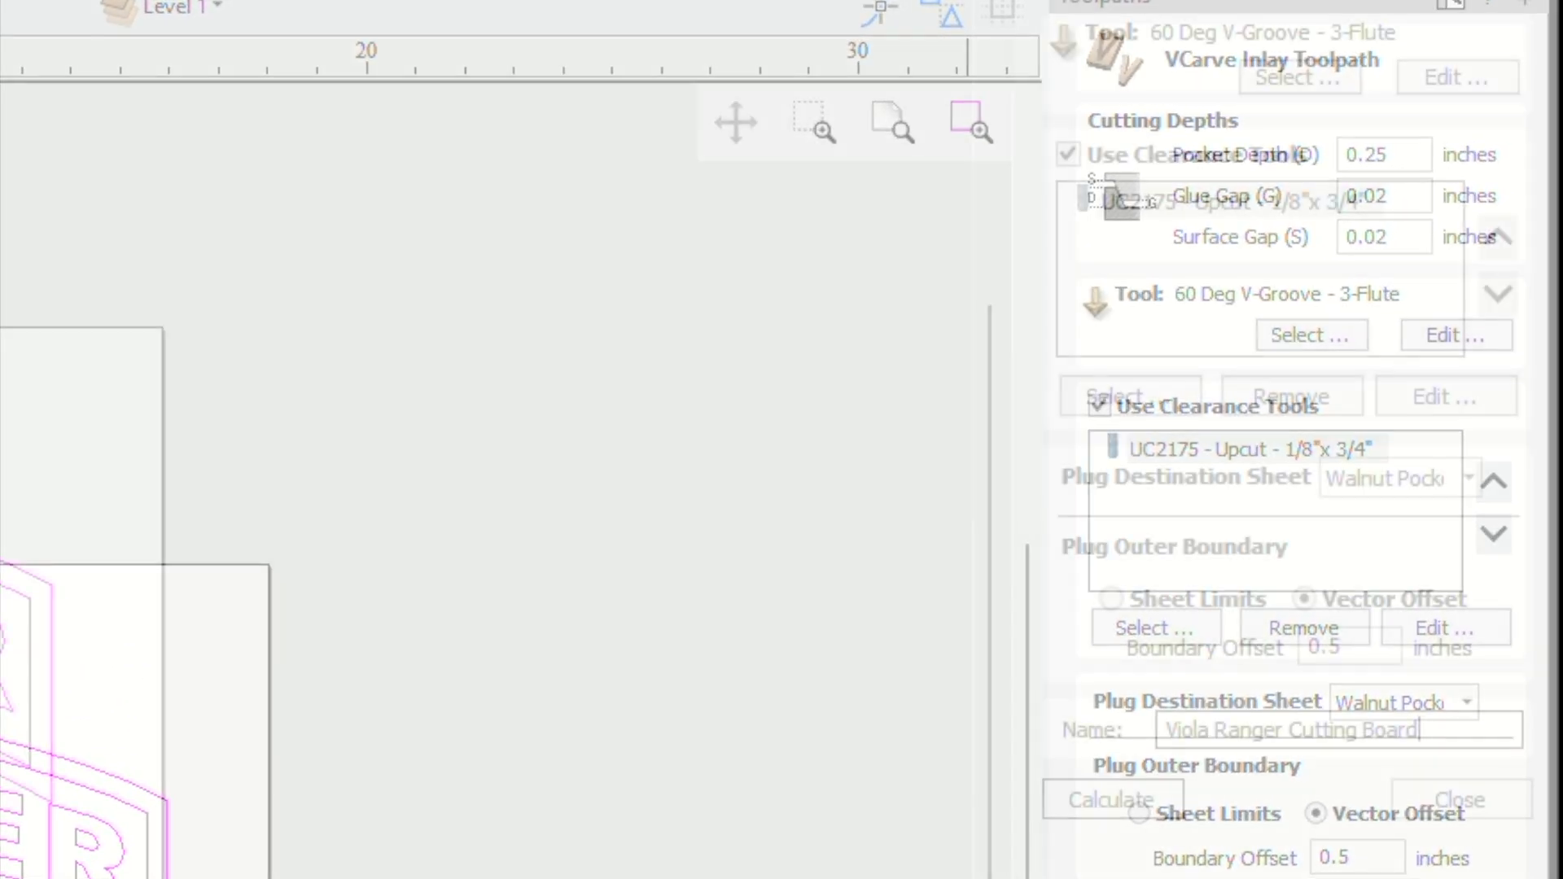
{"action": "left_click", "coordinate": [1469, 477]}
{"action": "left_click", "coordinate": [1418, 519]}
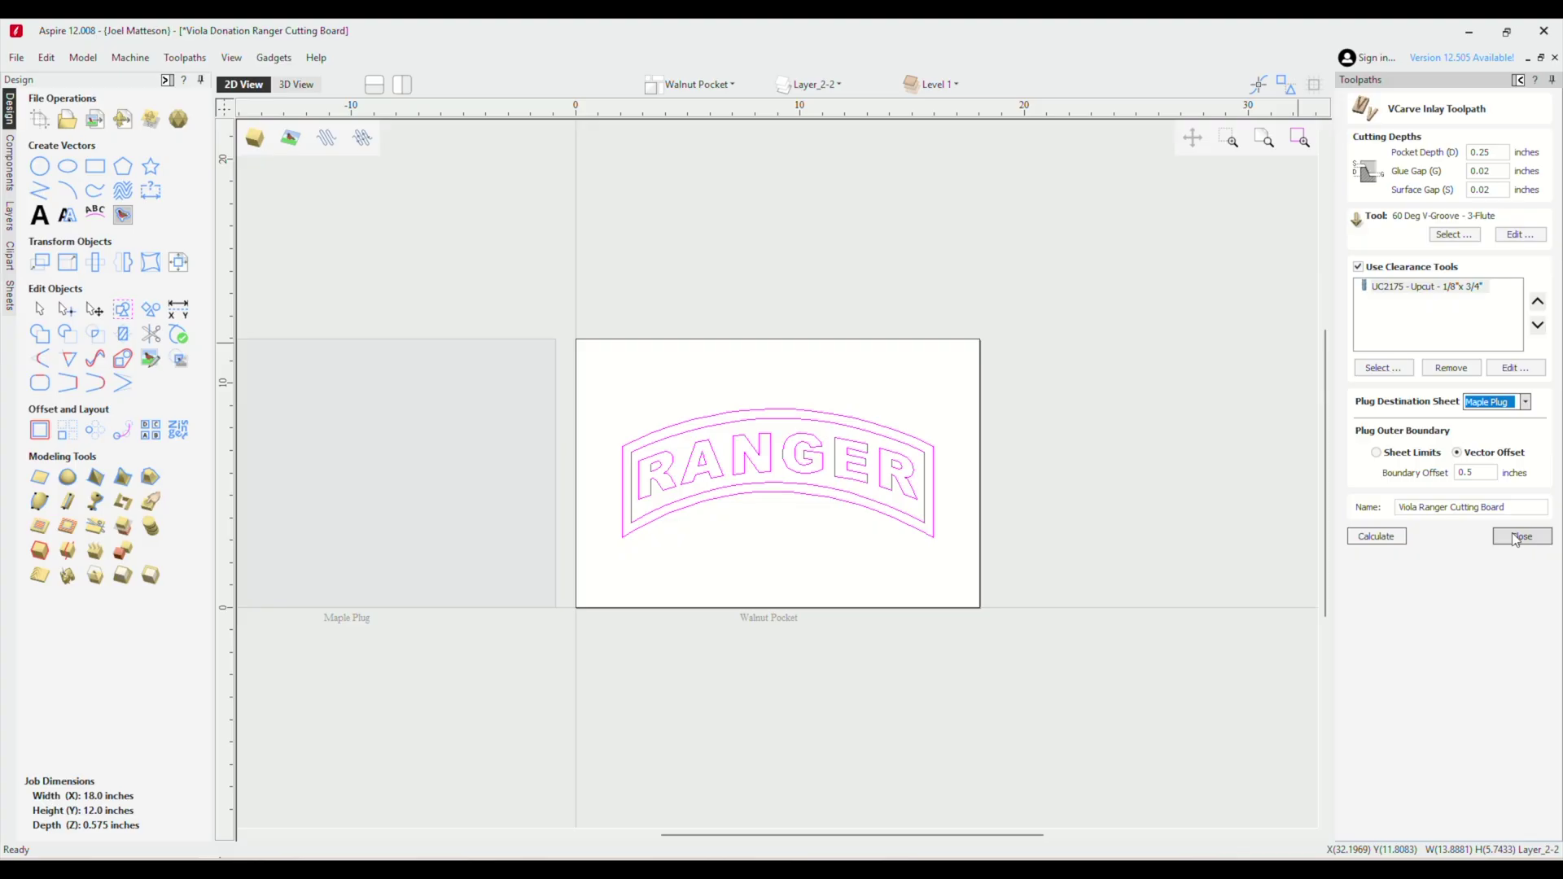
{"action": "left_click", "coordinate": [1370, 540]}
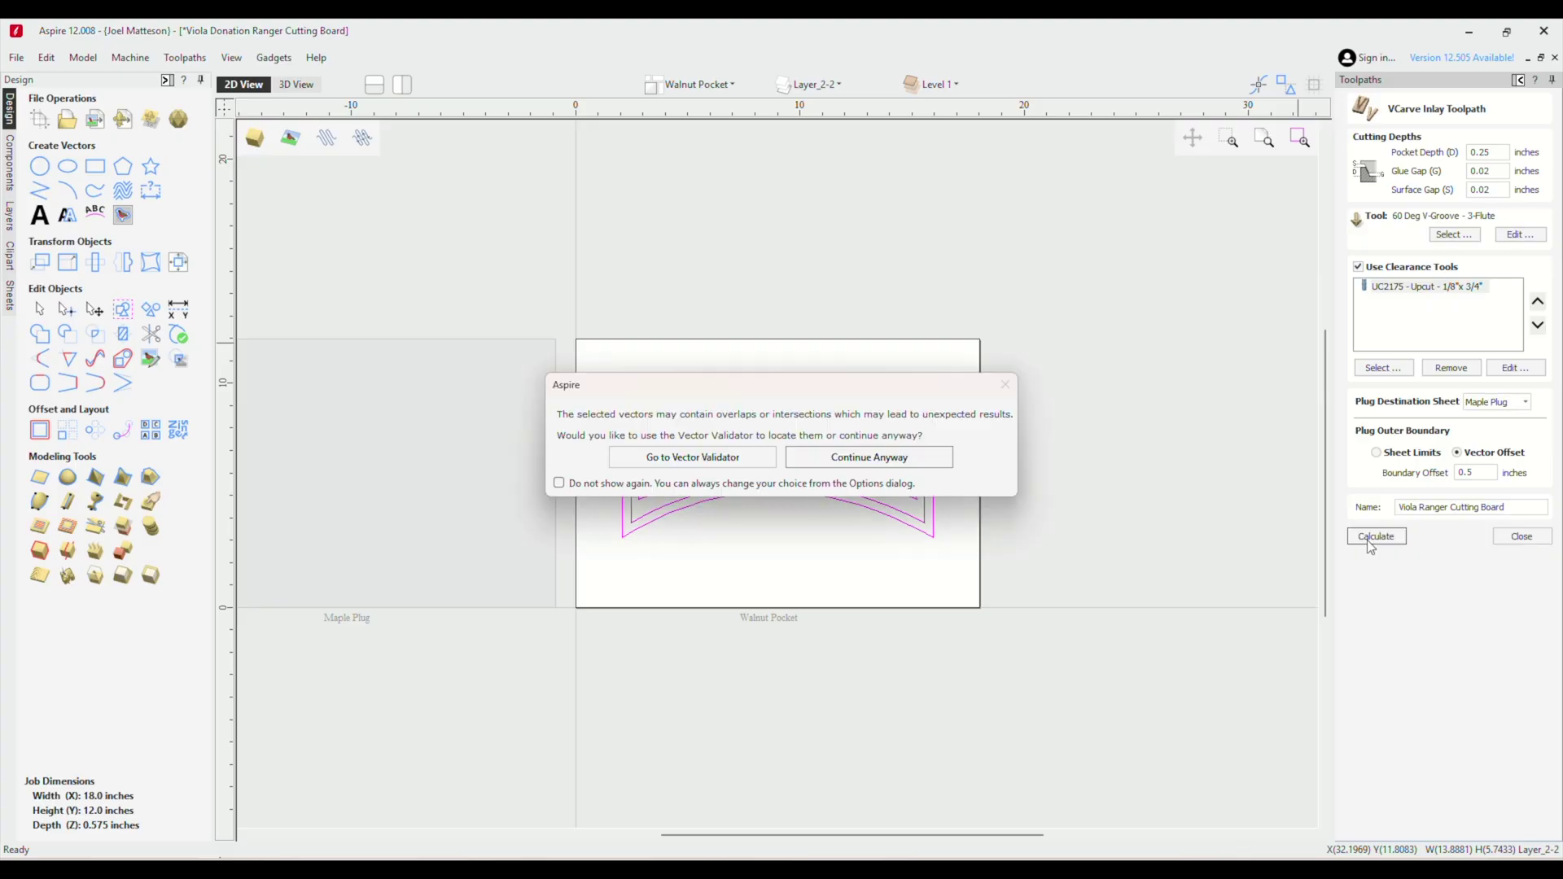
{"action": "left_click", "coordinate": [920, 461]}
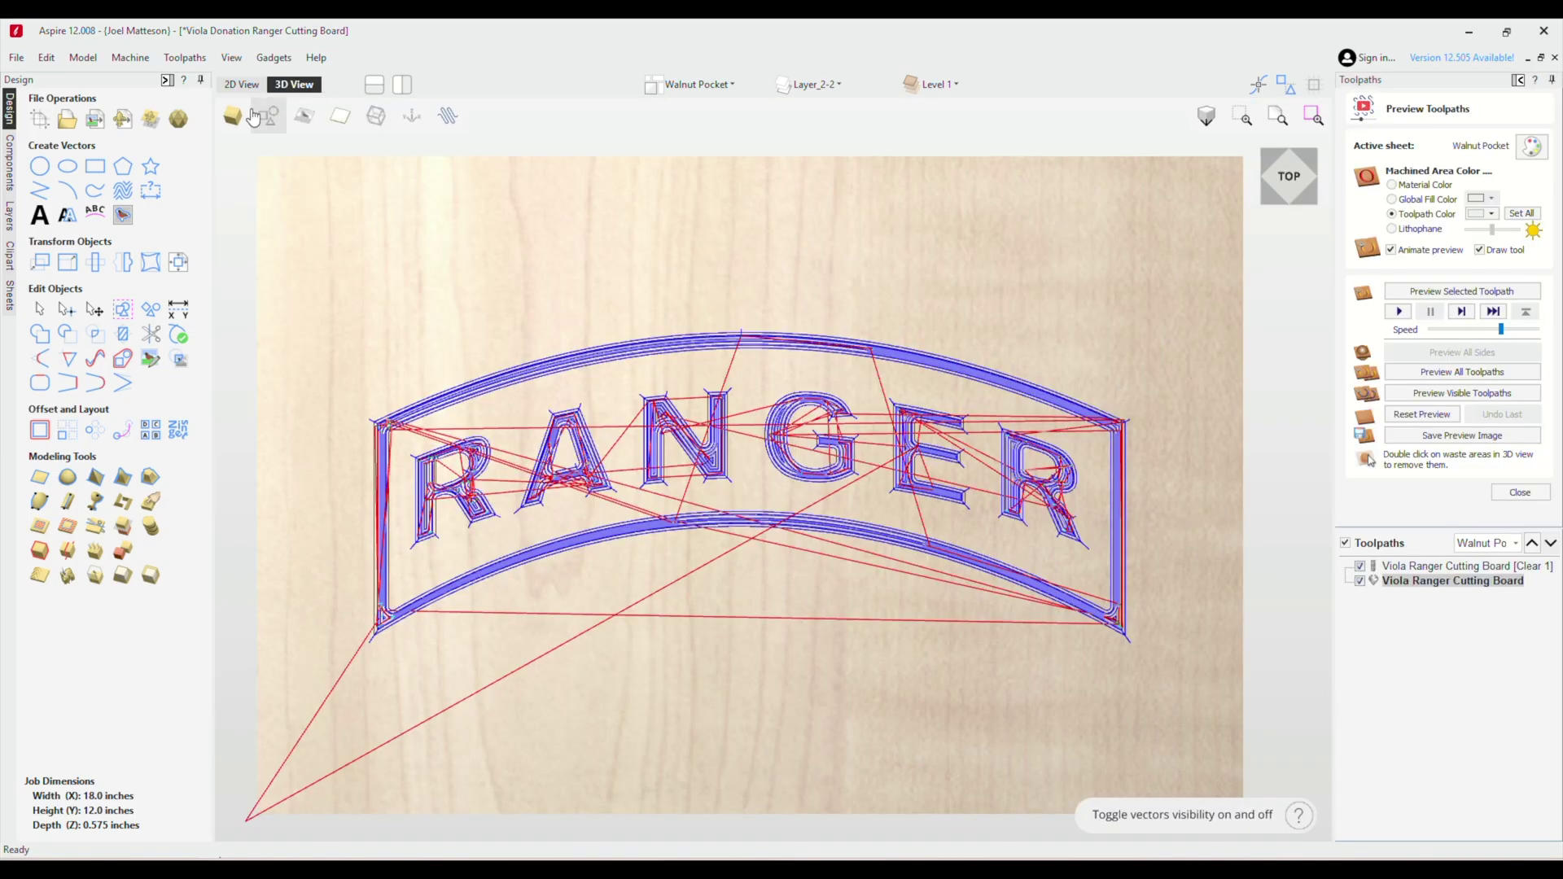
- In 2D view, hide all toolpaths, select the walnut pocket clearance, and preview all toolpaths on the walnut board
{"action": "left_click", "coordinate": [241, 86]}
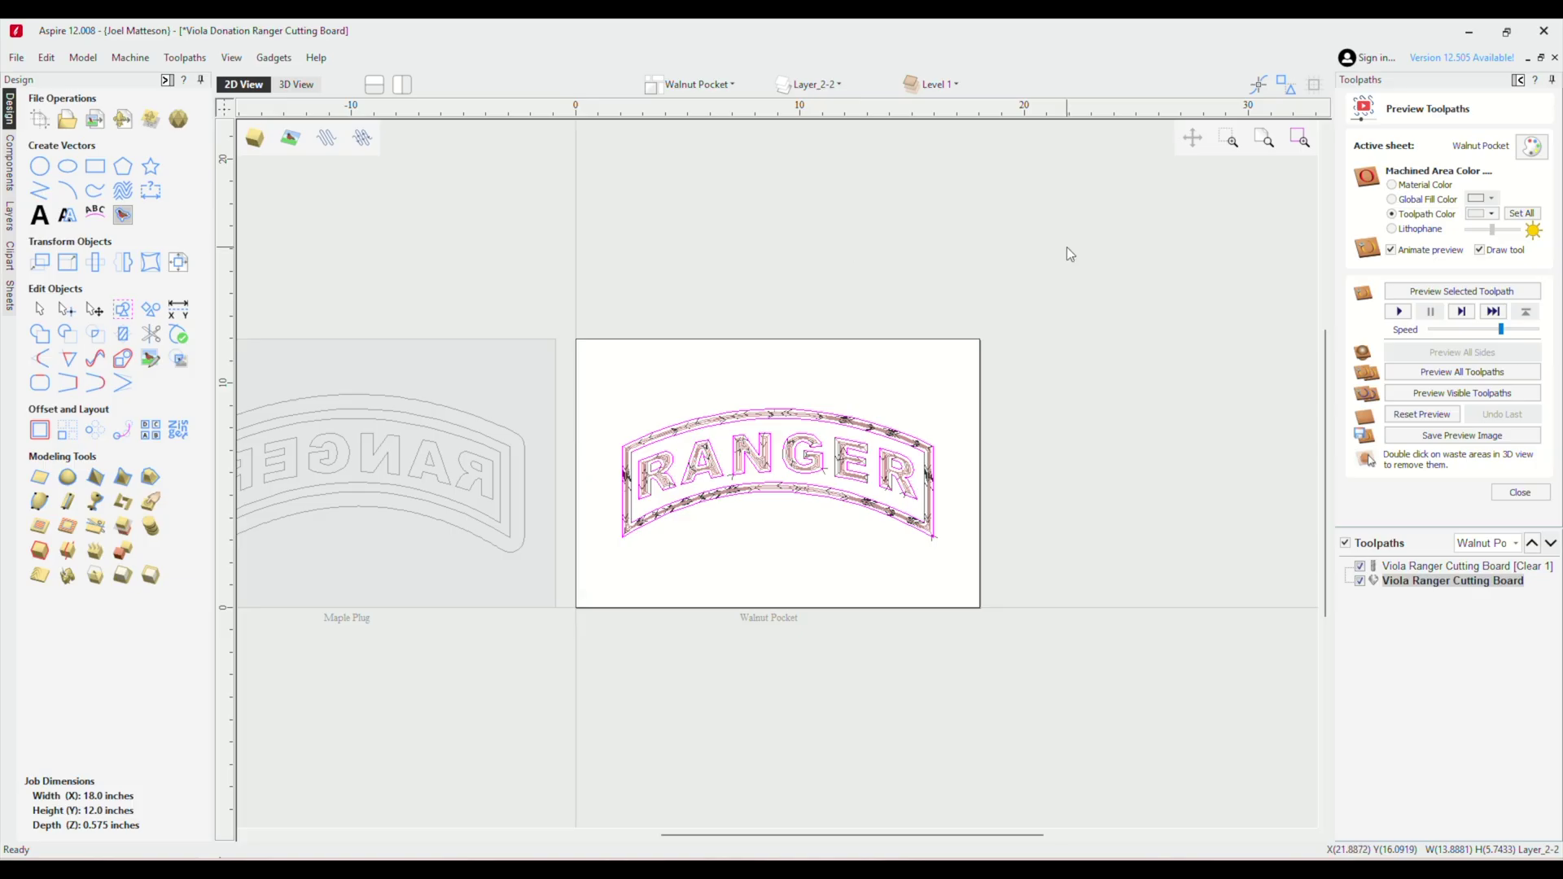
{"action": "left_click", "coordinate": [1345, 543]}
{"action": "left_click", "coordinate": [1417, 567]}
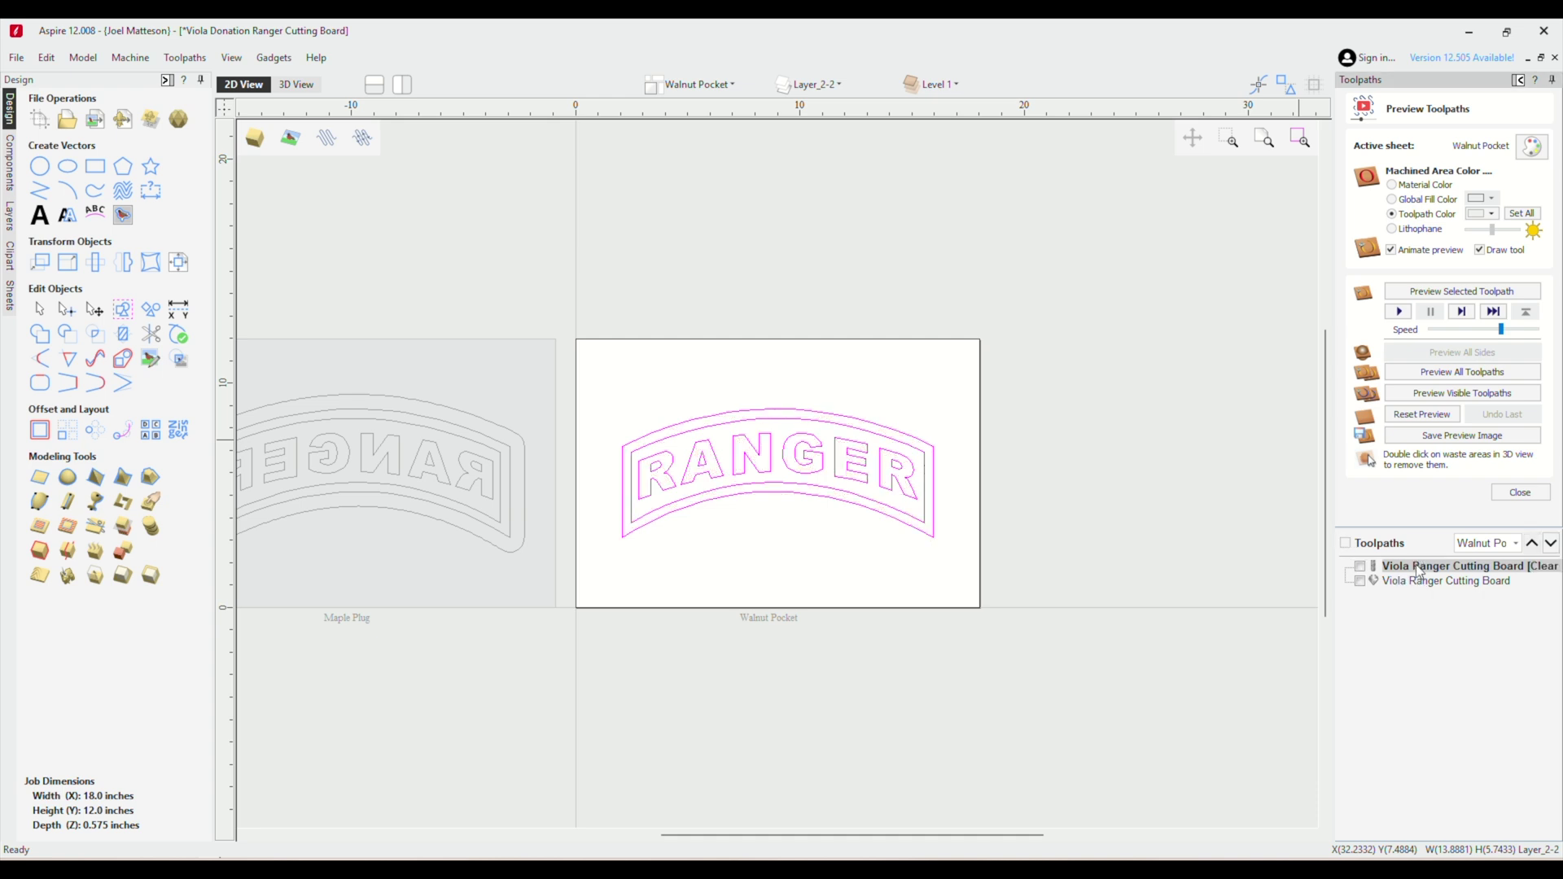
{"action": "left_click", "coordinate": [1426, 371]}
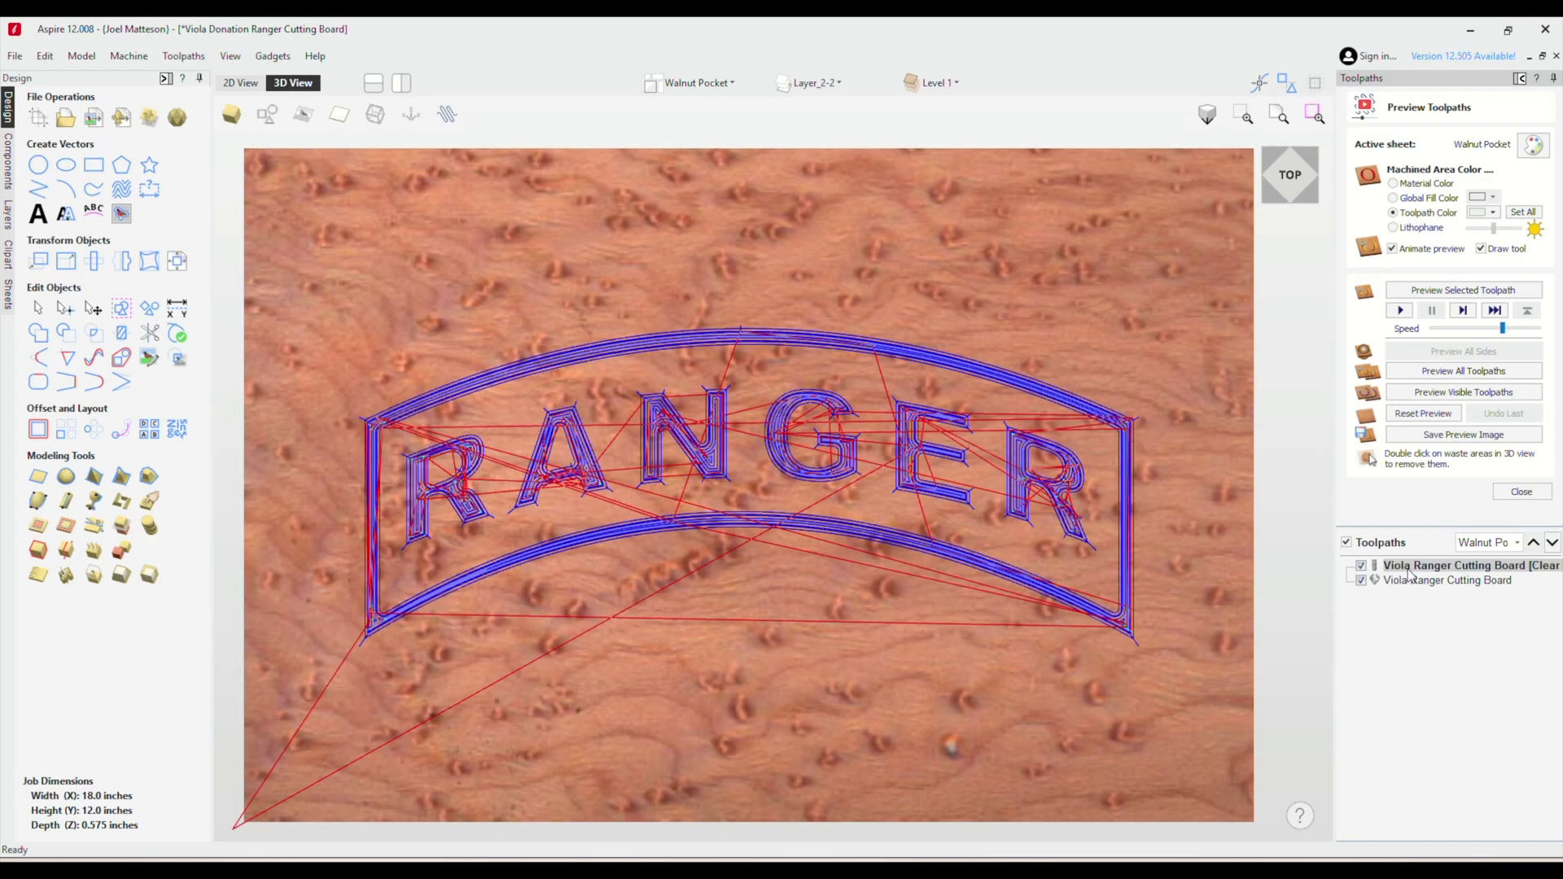
- Toggle the sheet to Maple Plug and back to Walnut Pocket, then play the walnut clearance simulation
{"action": "left_click", "coordinate": [1518, 543]}
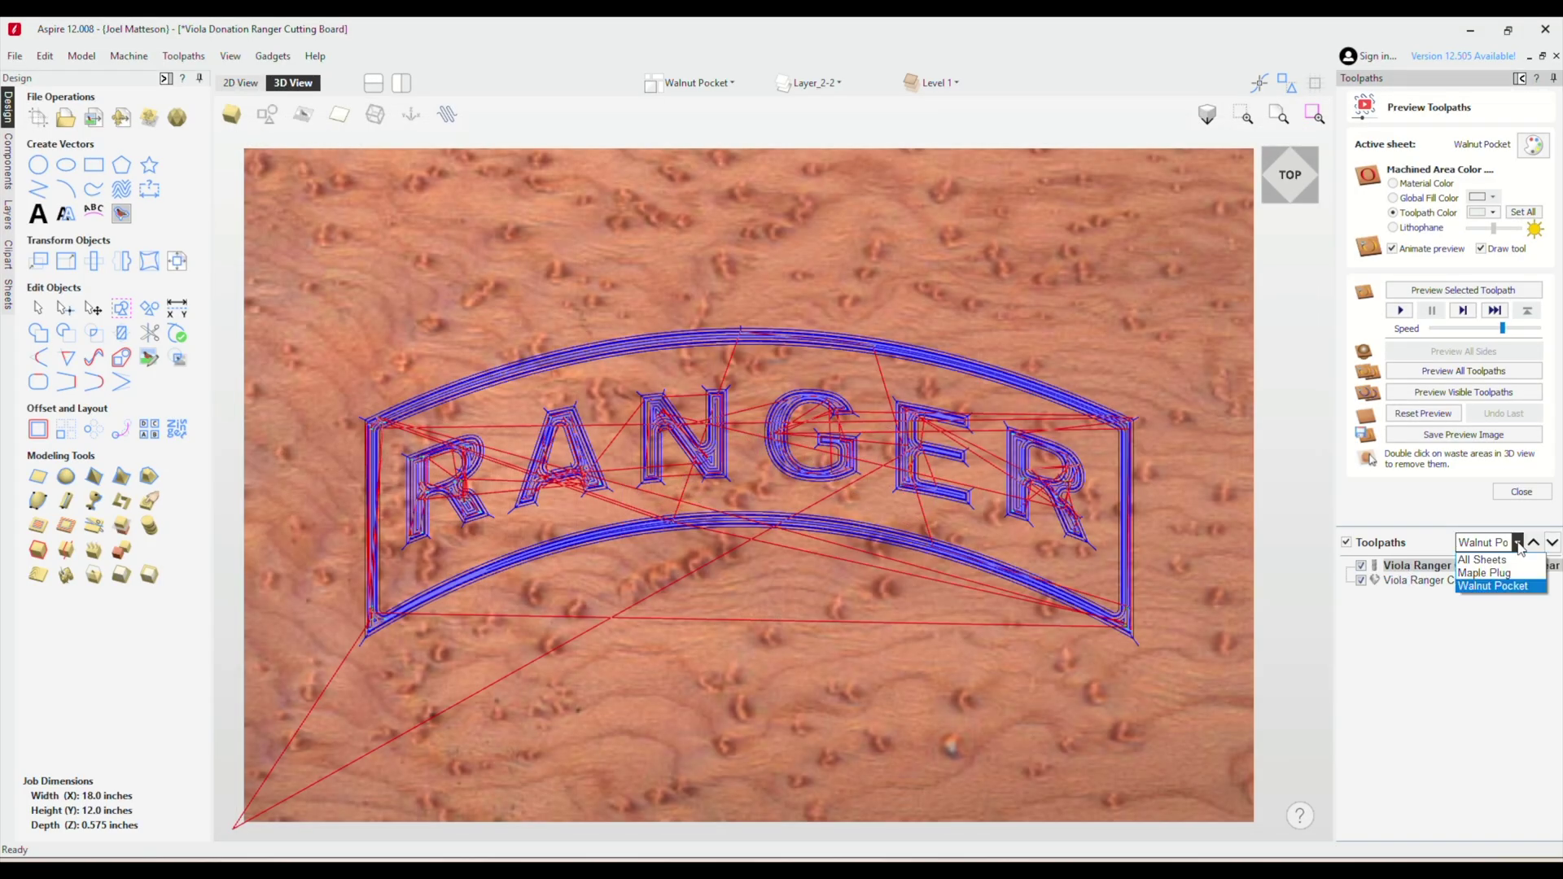
{"action": "left_click", "coordinate": [1519, 573]}
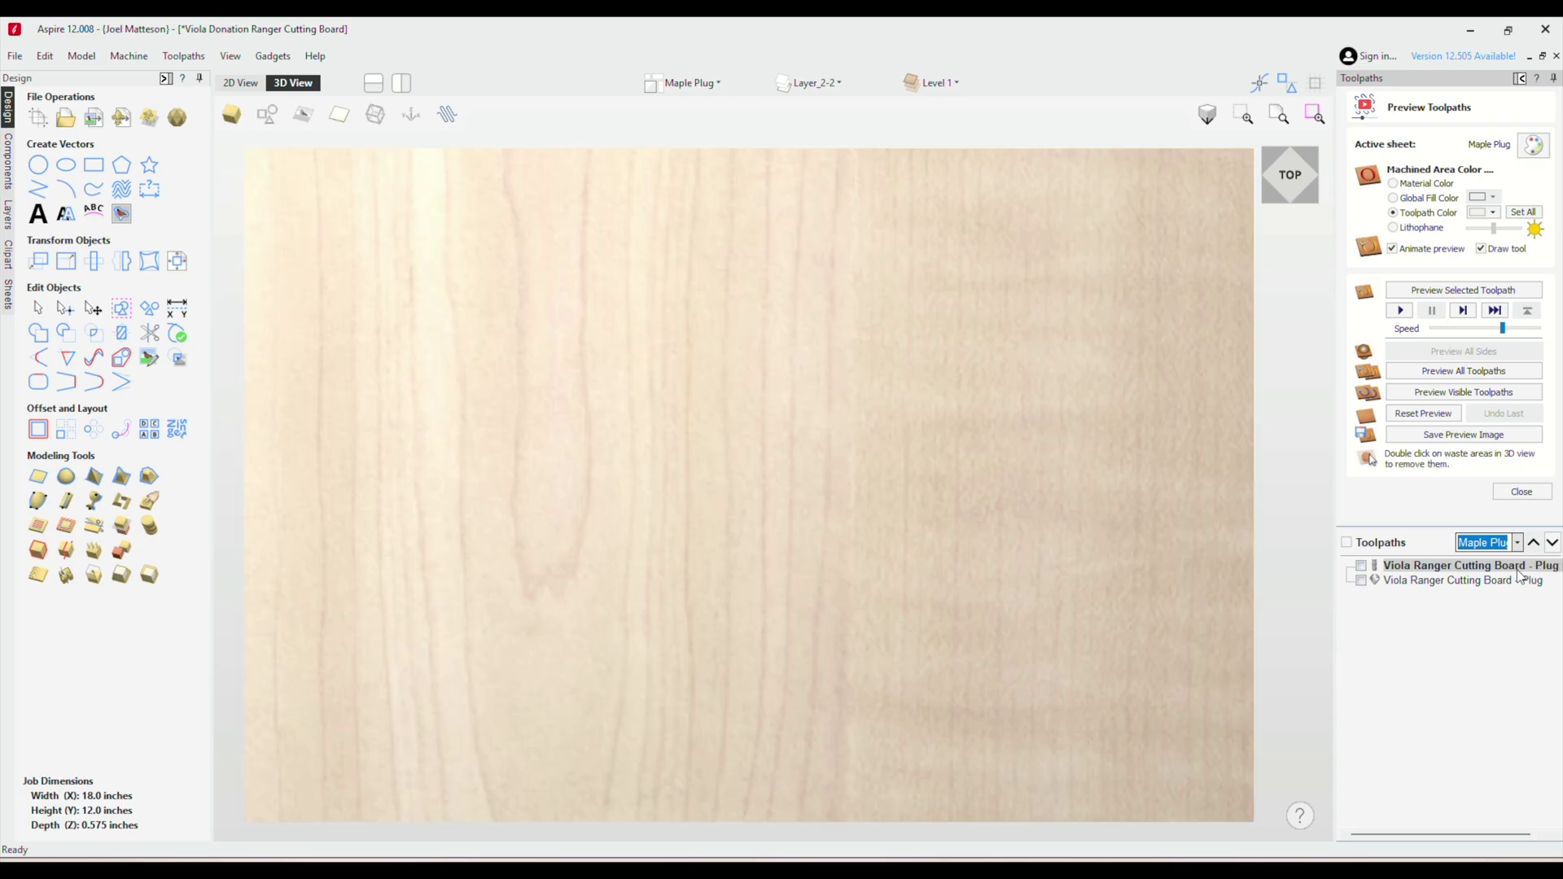
{"action": "left_click", "coordinate": [1517, 545]}
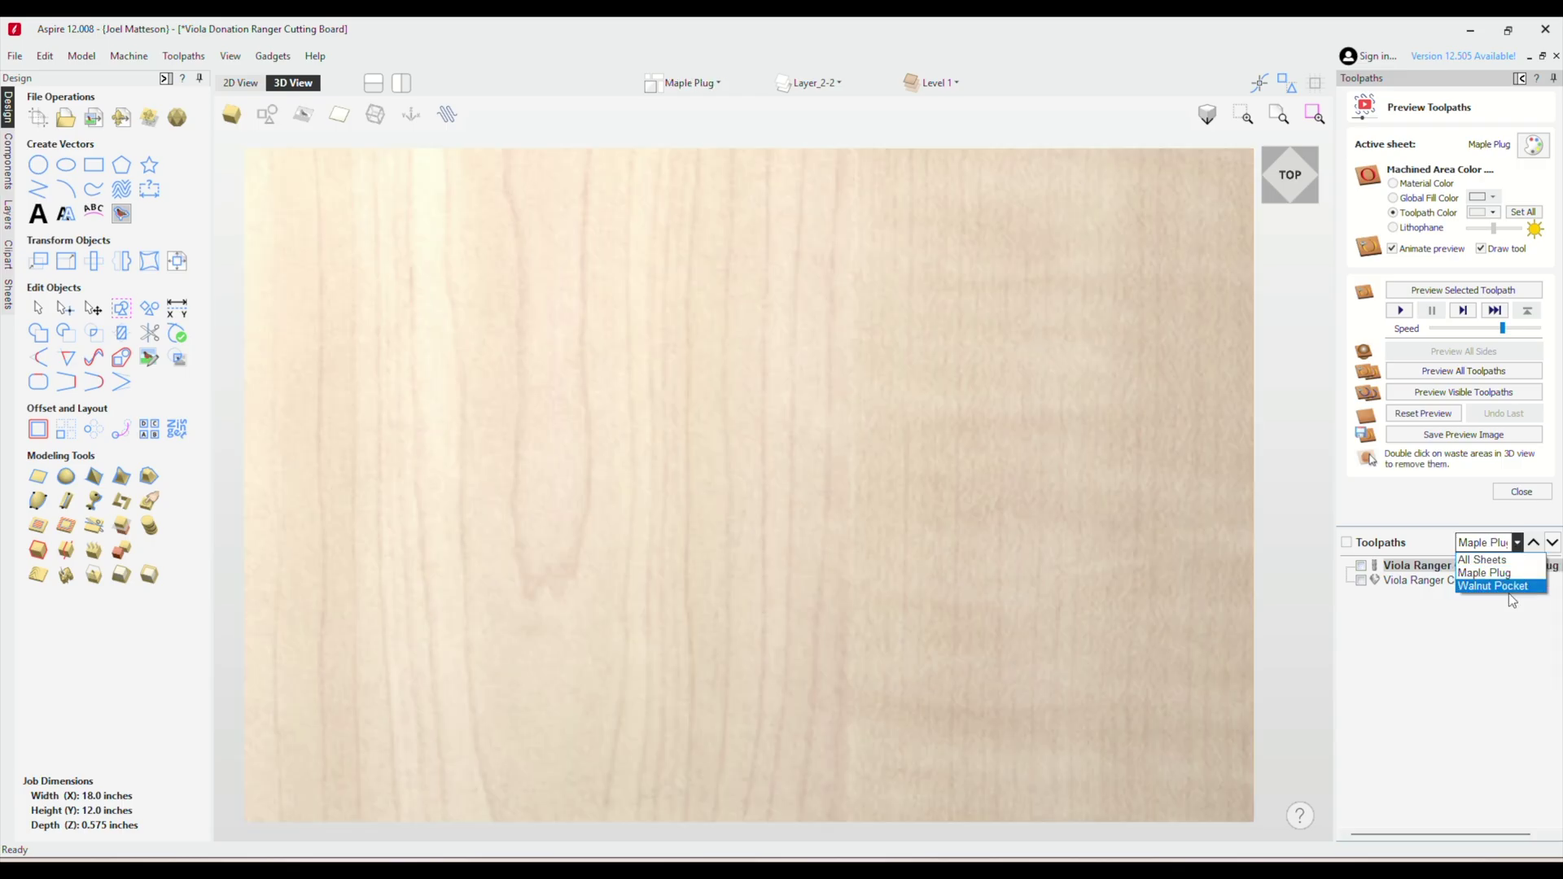
{"action": "left_click", "coordinate": [1506, 586]}
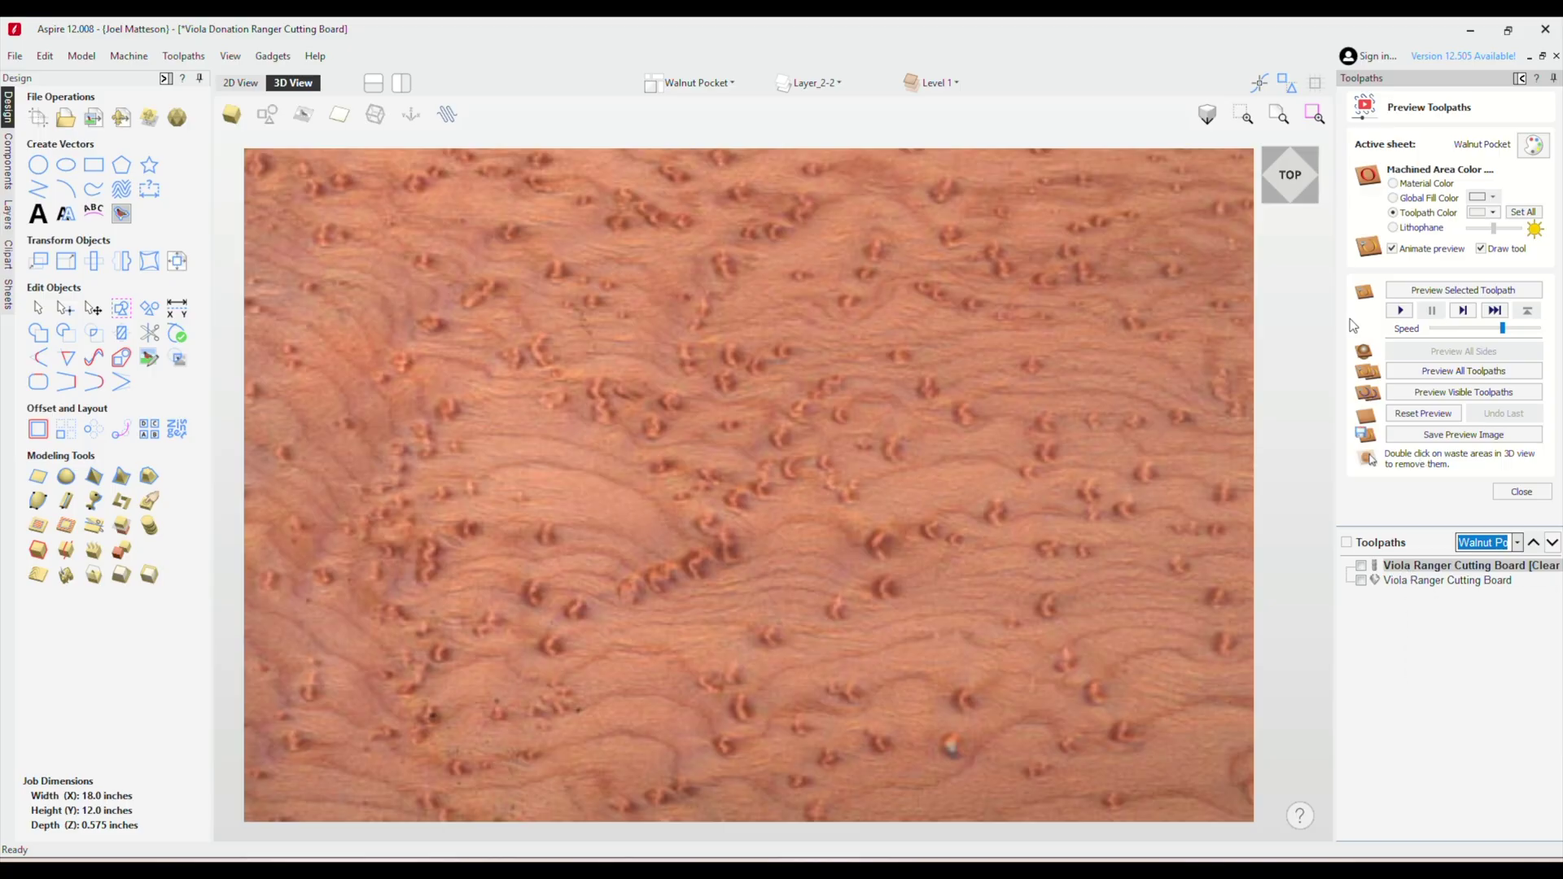
{"action": "left_click", "coordinate": [1398, 311]}
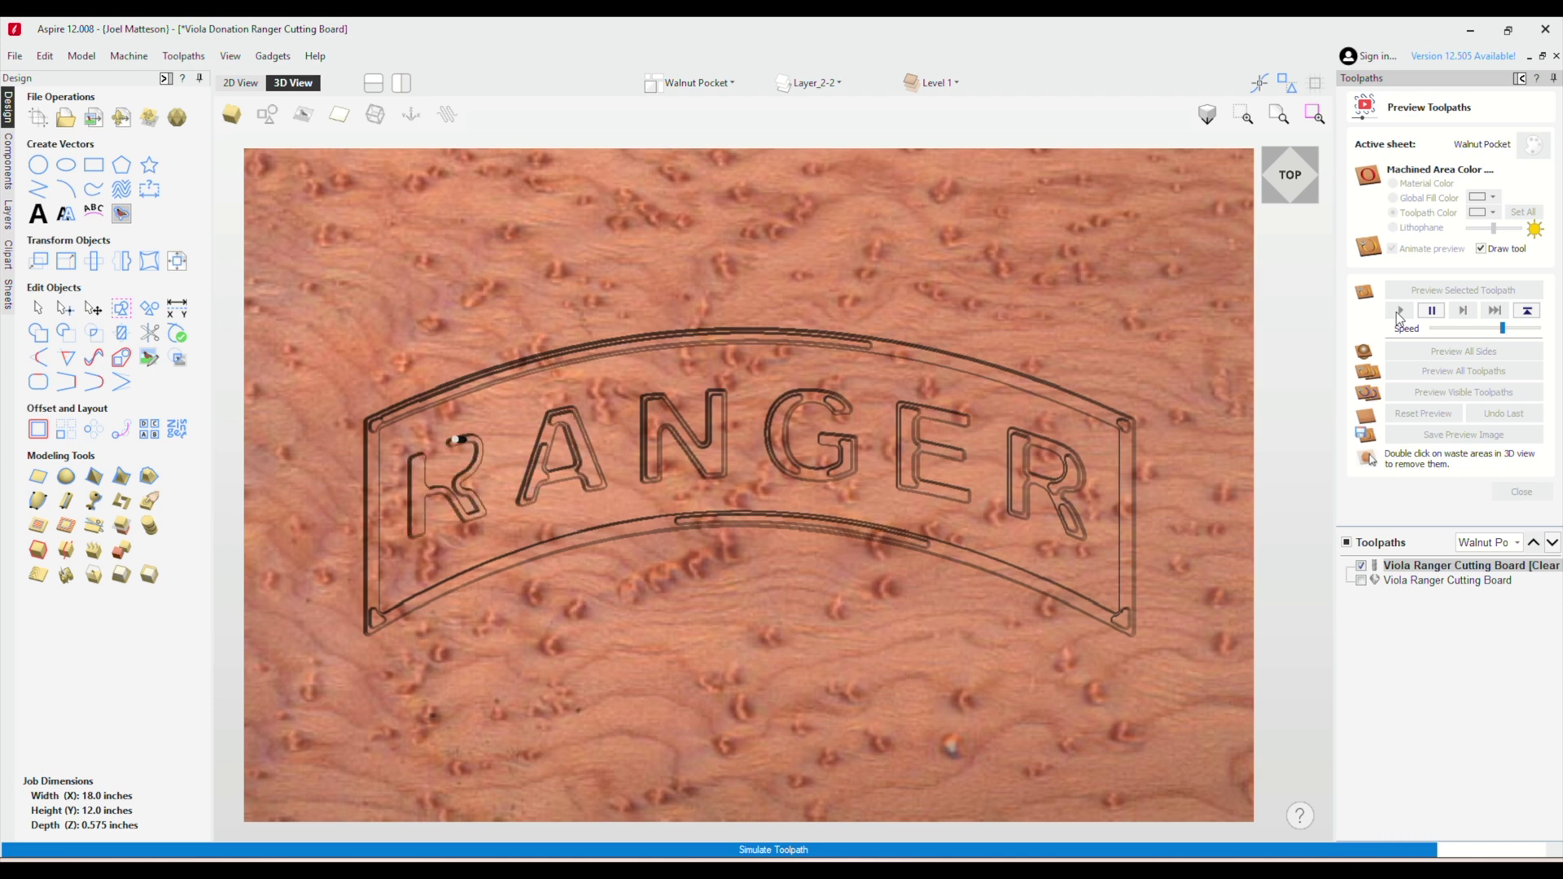
- Play the preview of the second walnut pocket V-carve toolpath
{"action": "left_click", "coordinate": [1424, 305]}
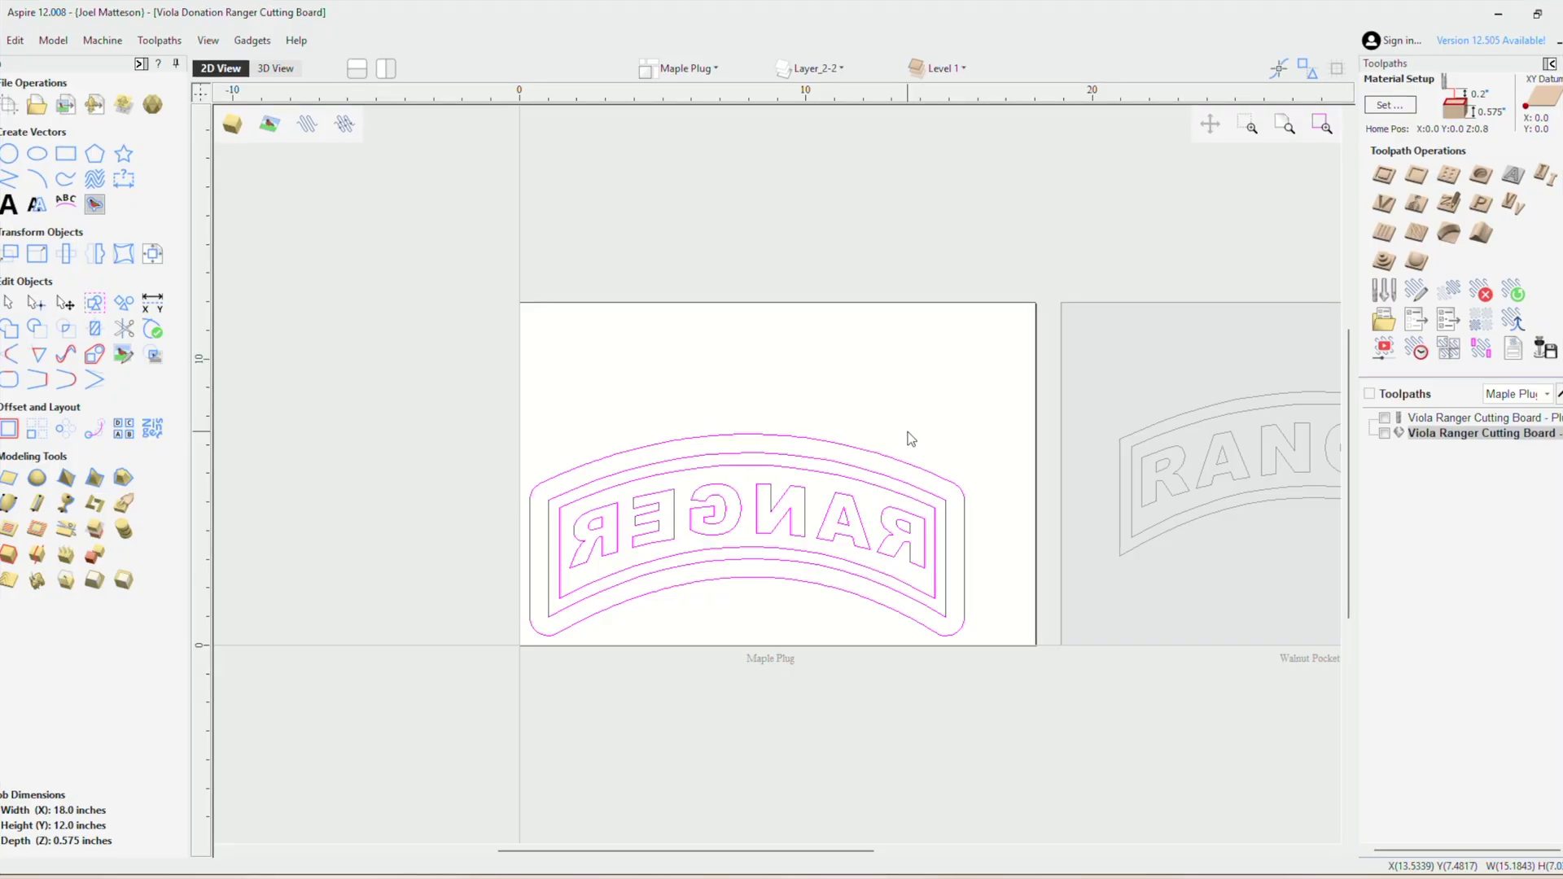
- Deselect the RANGER vectors, then recalculate the plug inlay toolpath past the overlapping-vectors warning
{"action": "left_click", "coordinate": [910, 439]}
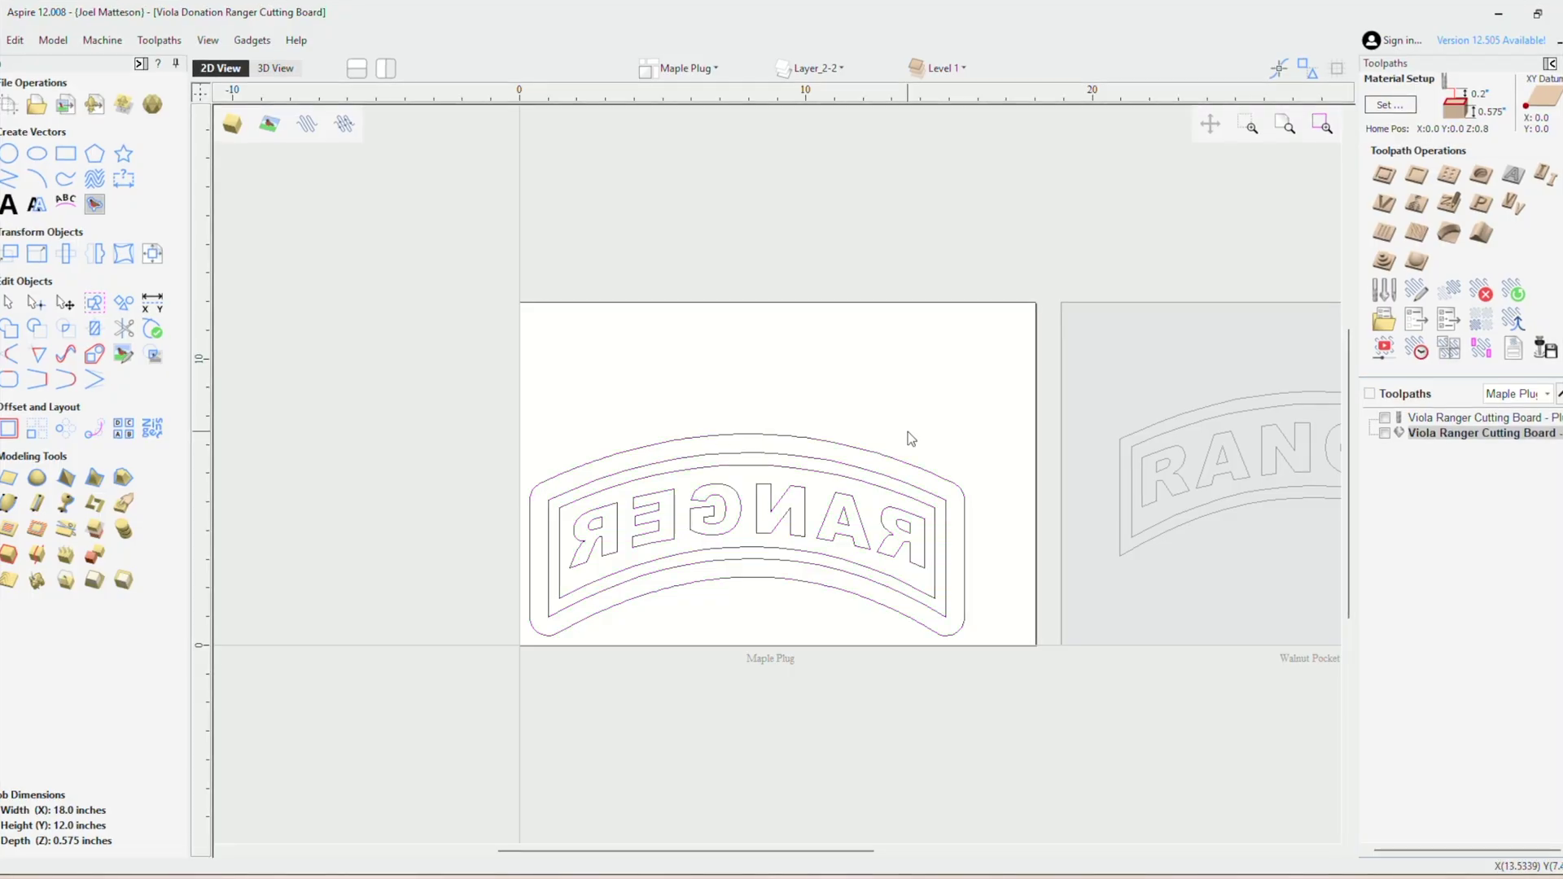
{"action": "double_click", "coordinate": [1450, 423]}
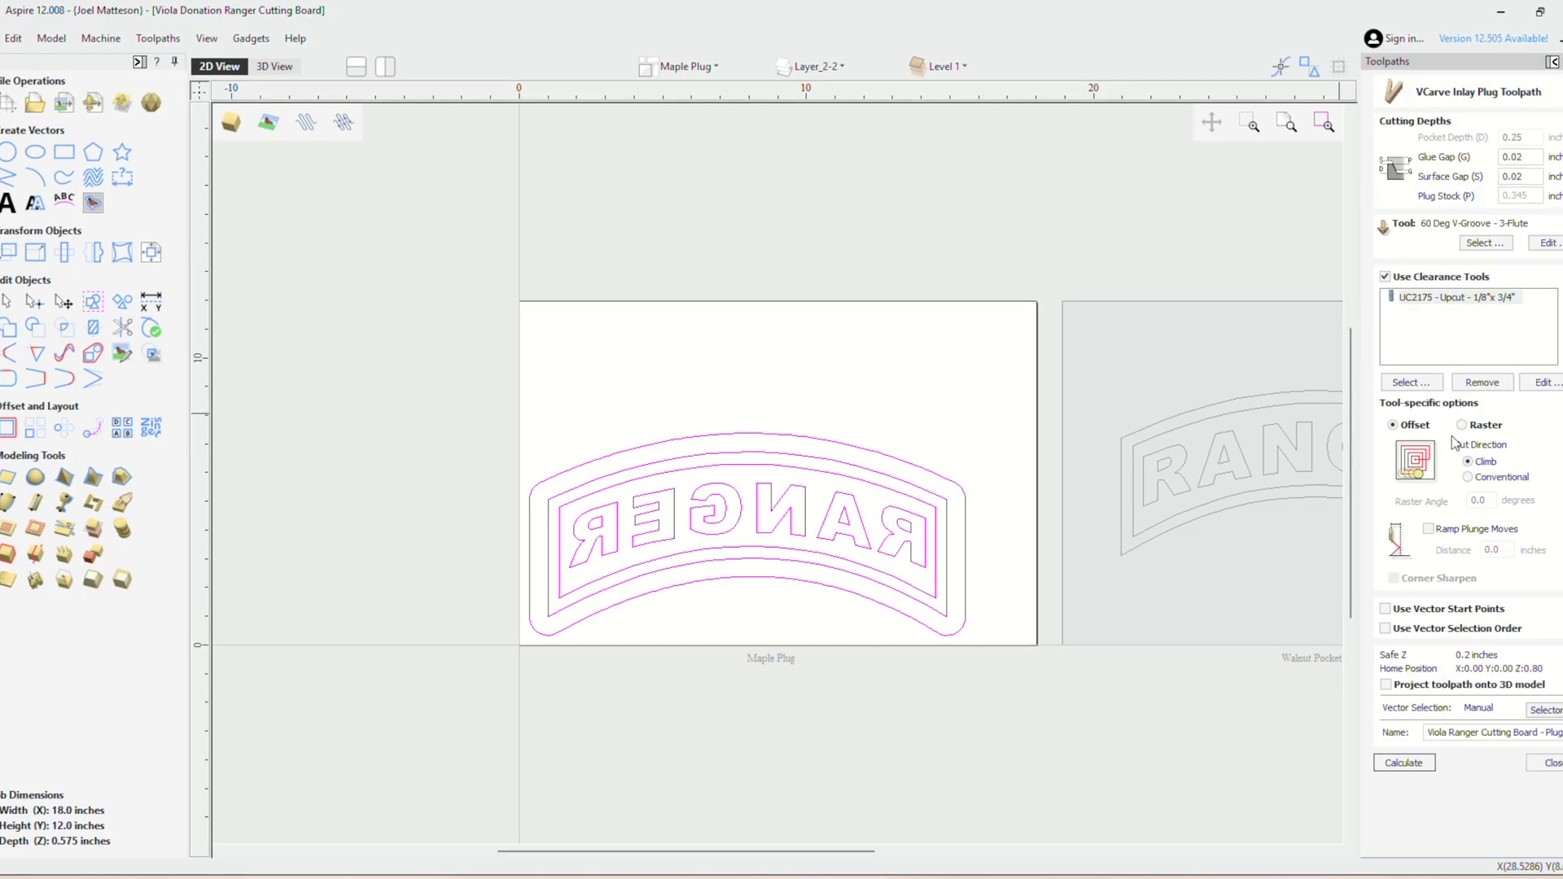
{"action": "left_click", "coordinate": [1394, 762]}
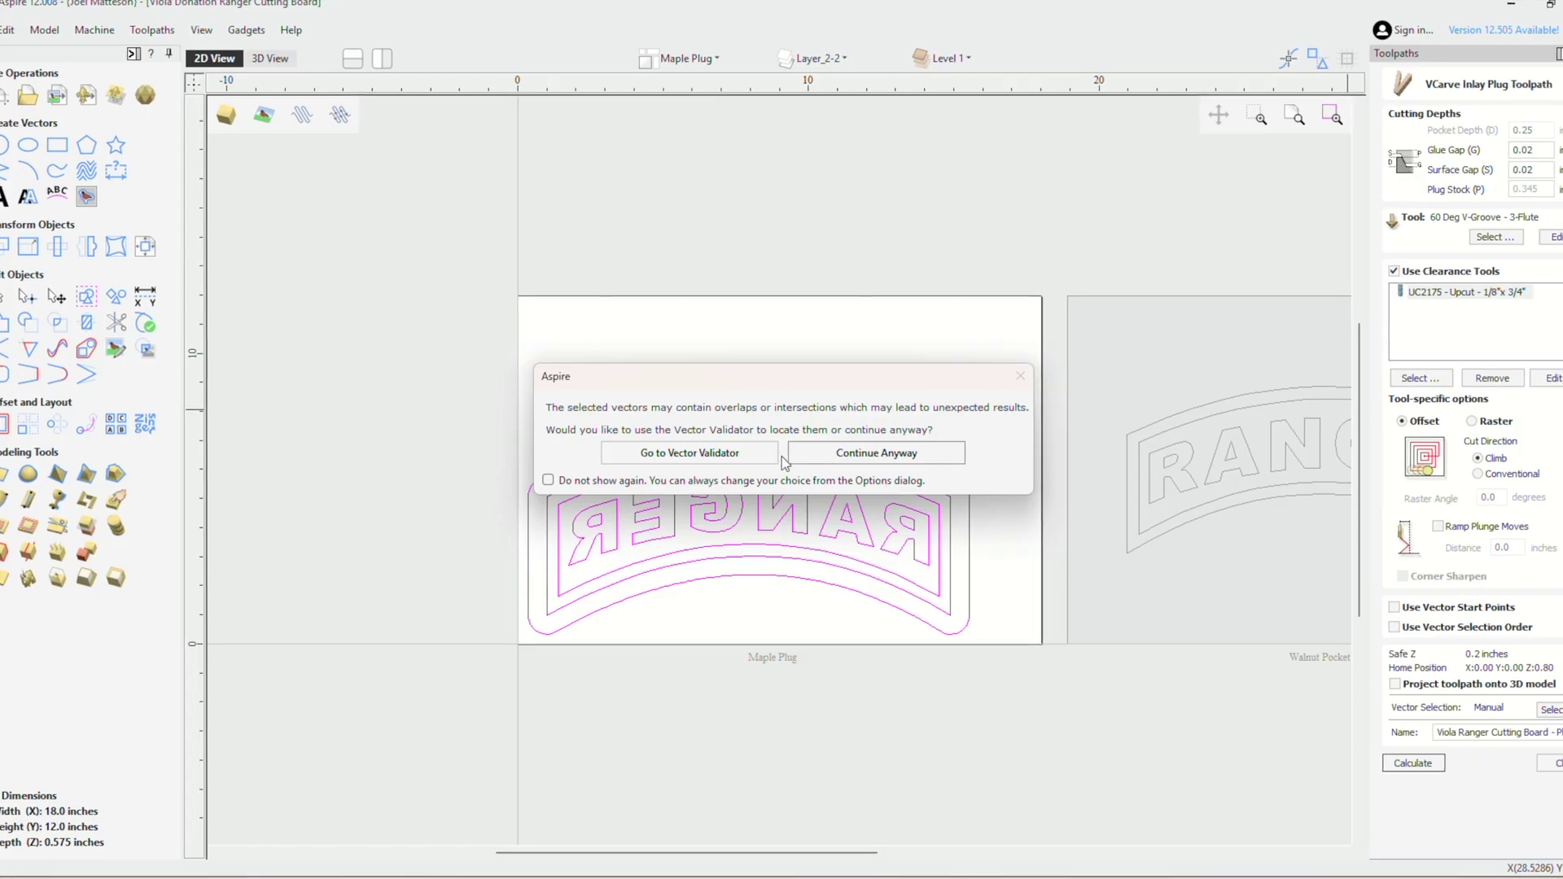
{"action": "left_click", "coordinate": [866, 454]}
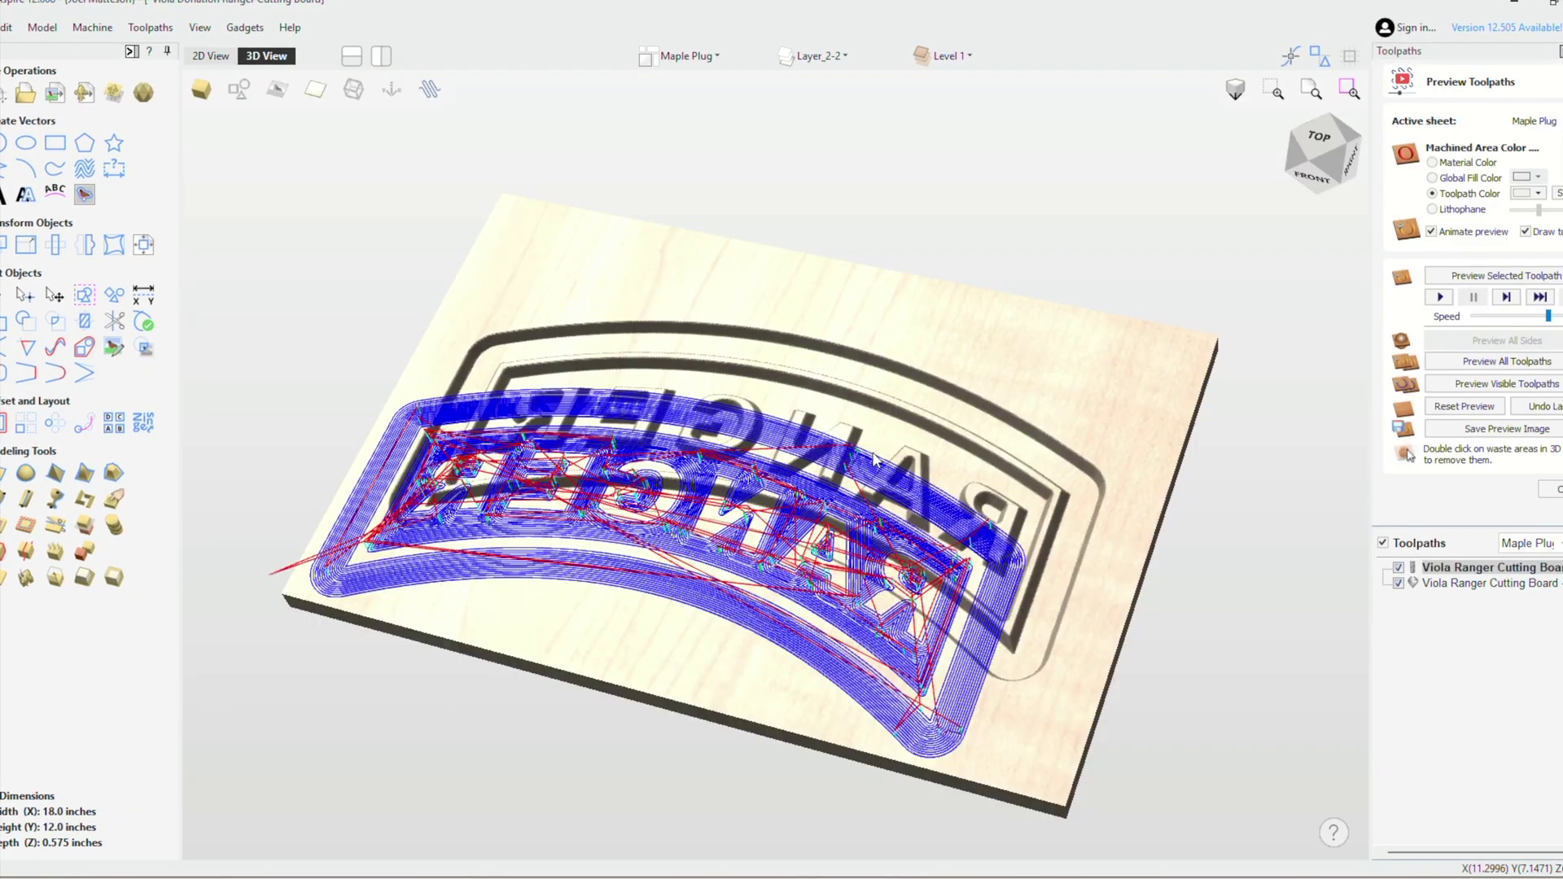
- Reset the carved preview and recalculate the plug inlay toolpath again, continuing past the overlap warning
{"action": "left_click", "coordinate": [1467, 406]}
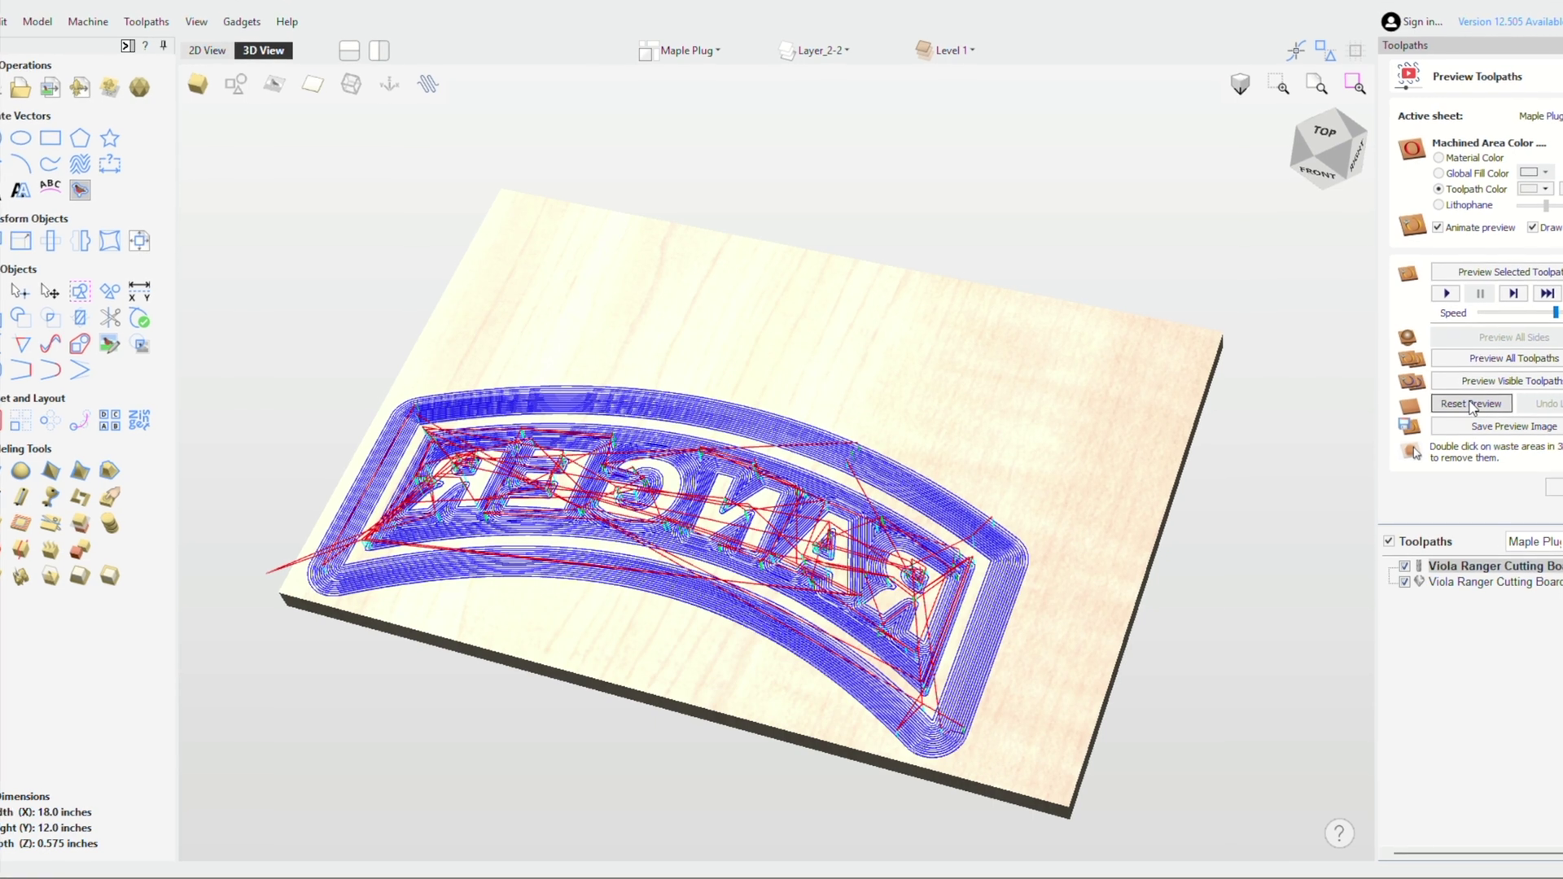
{"action": "double_click", "coordinate": [1465, 583]}
{"action": "left_click", "coordinate": [1428, 763]}
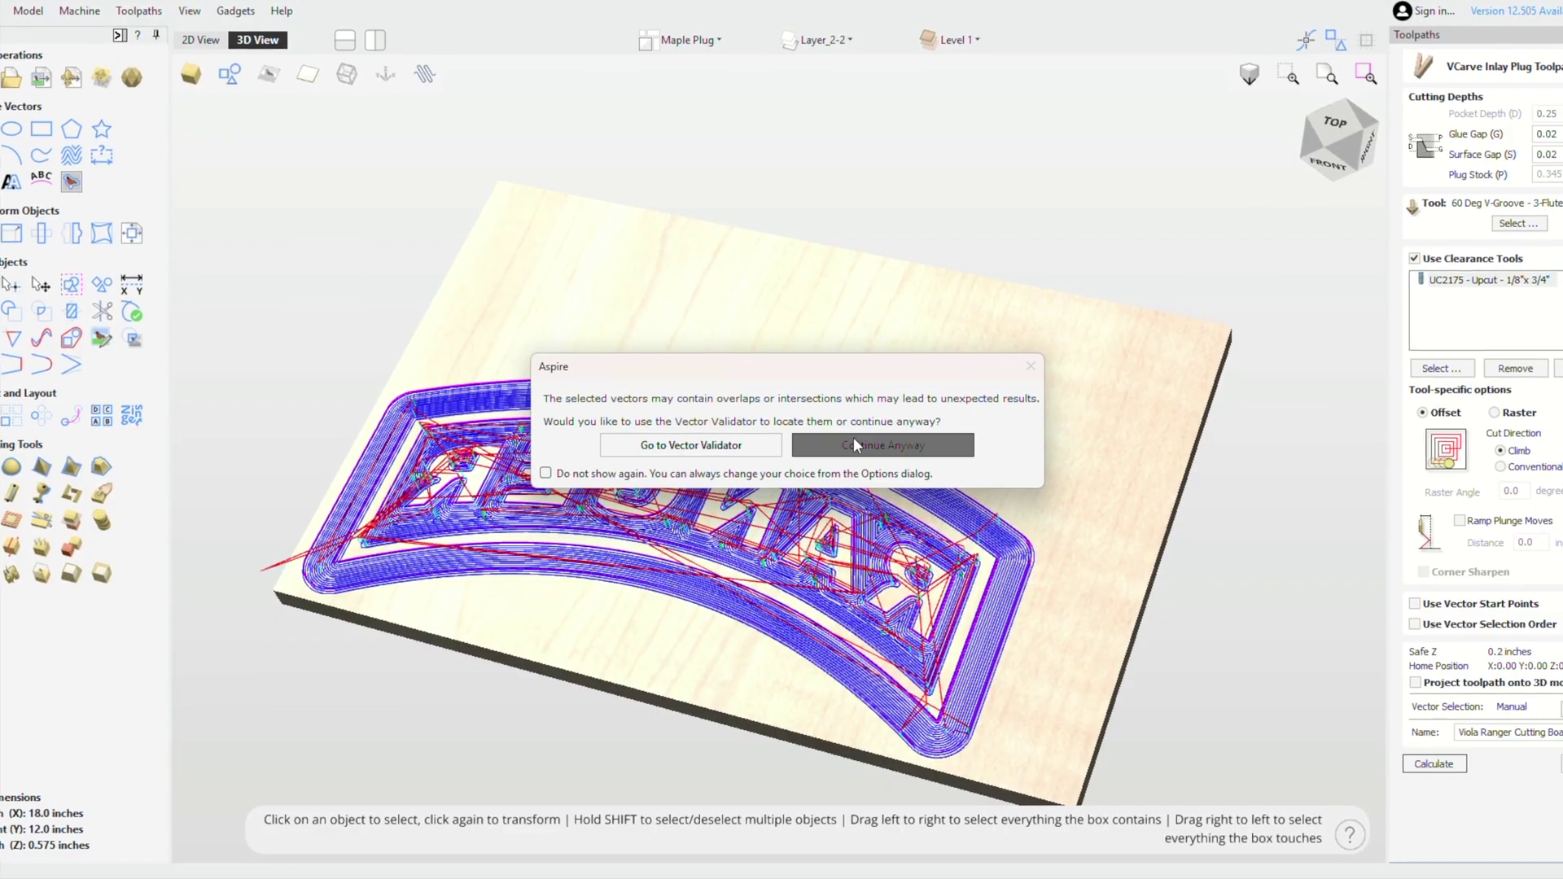
{"action": "left_click", "coordinate": [871, 446]}
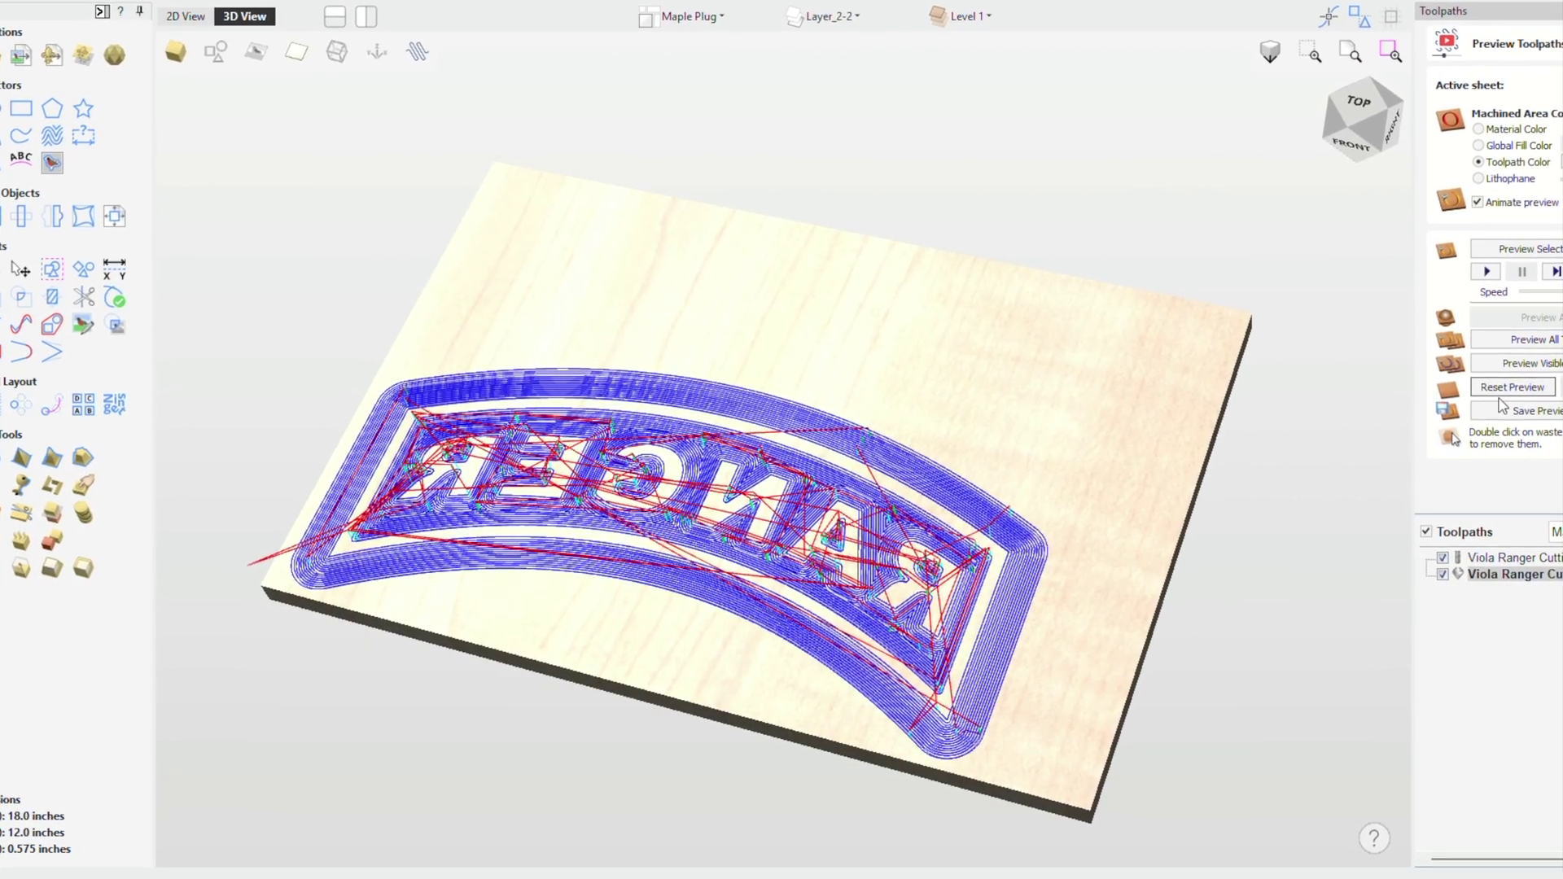
- Hide all toolpaths, view the board from the top, and simulate the plug's clearance toolpath in maple
{"action": "left_click", "coordinate": [1506, 389]}
{"action": "left_click", "coordinate": [1424, 532]}
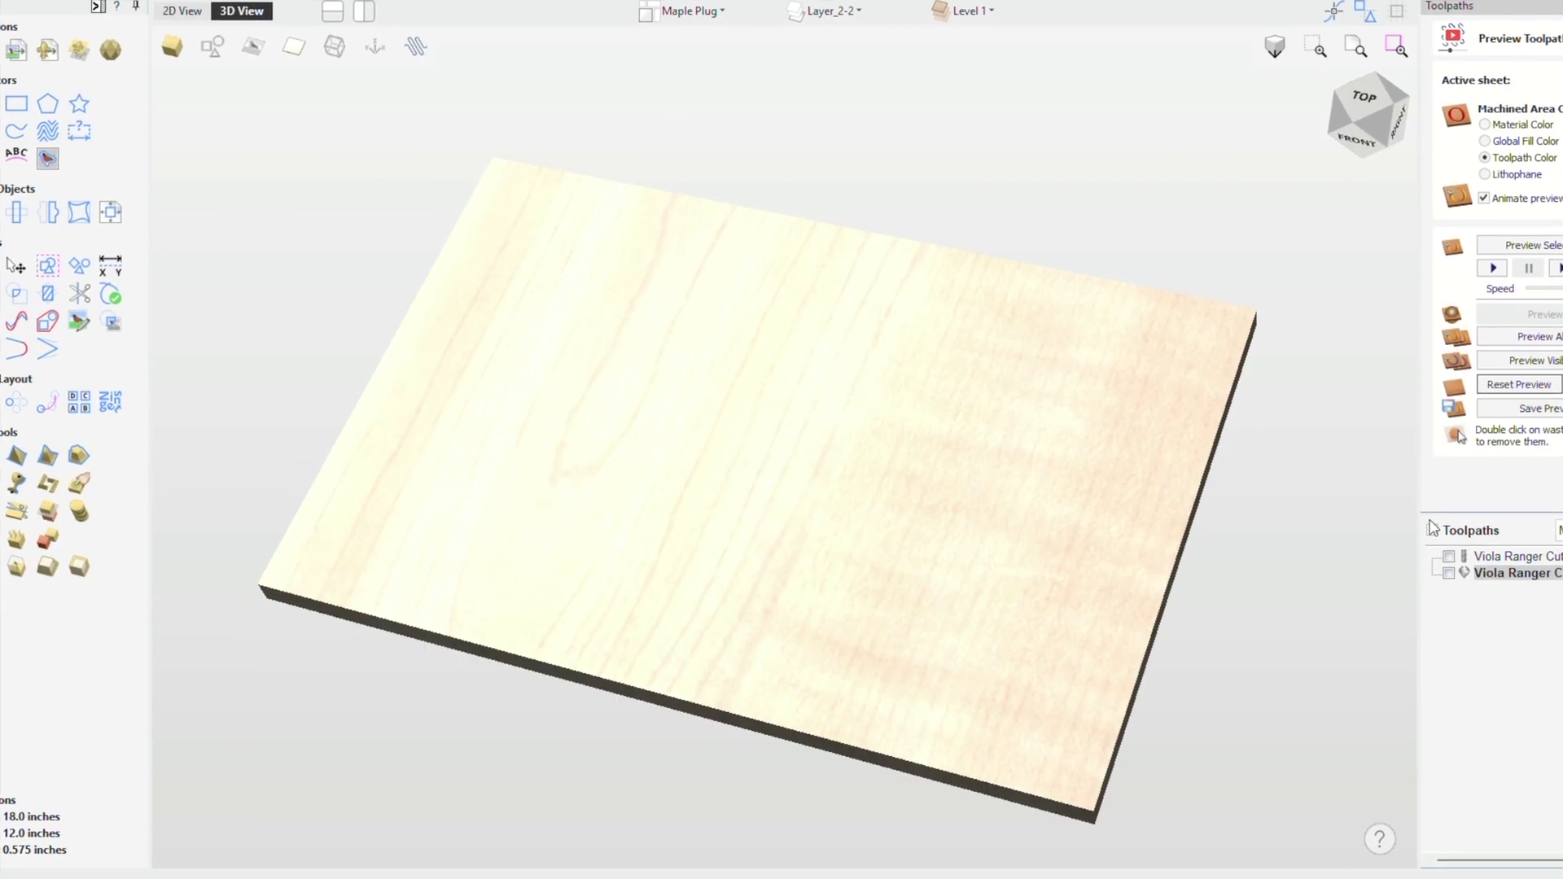
{"action": "left_click", "coordinate": [1359, 102]}
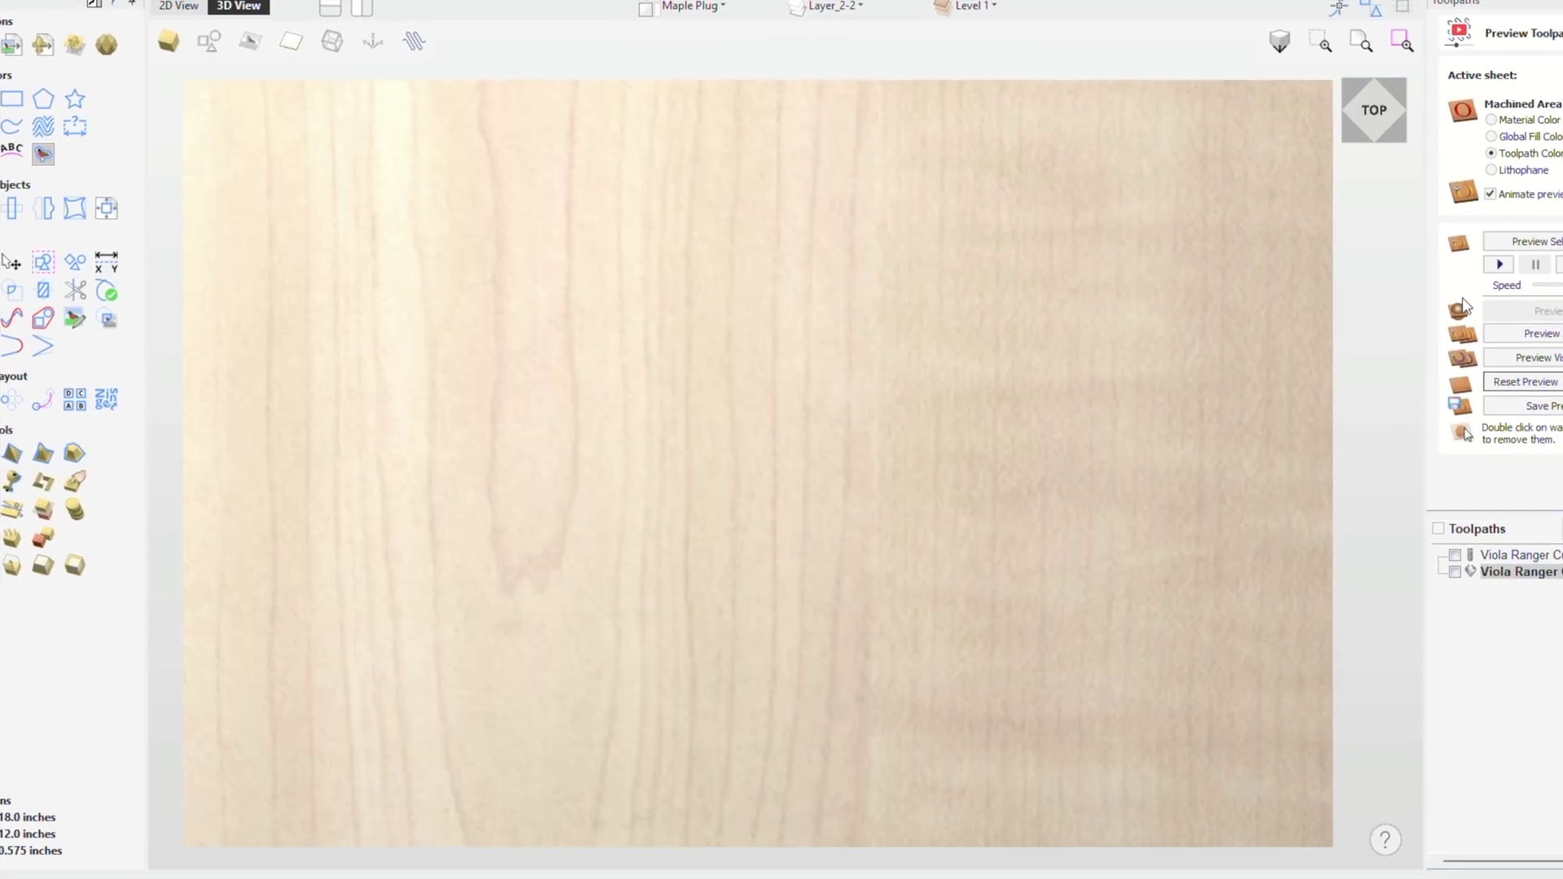
{"action": "left_click", "coordinate": [1522, 554]}
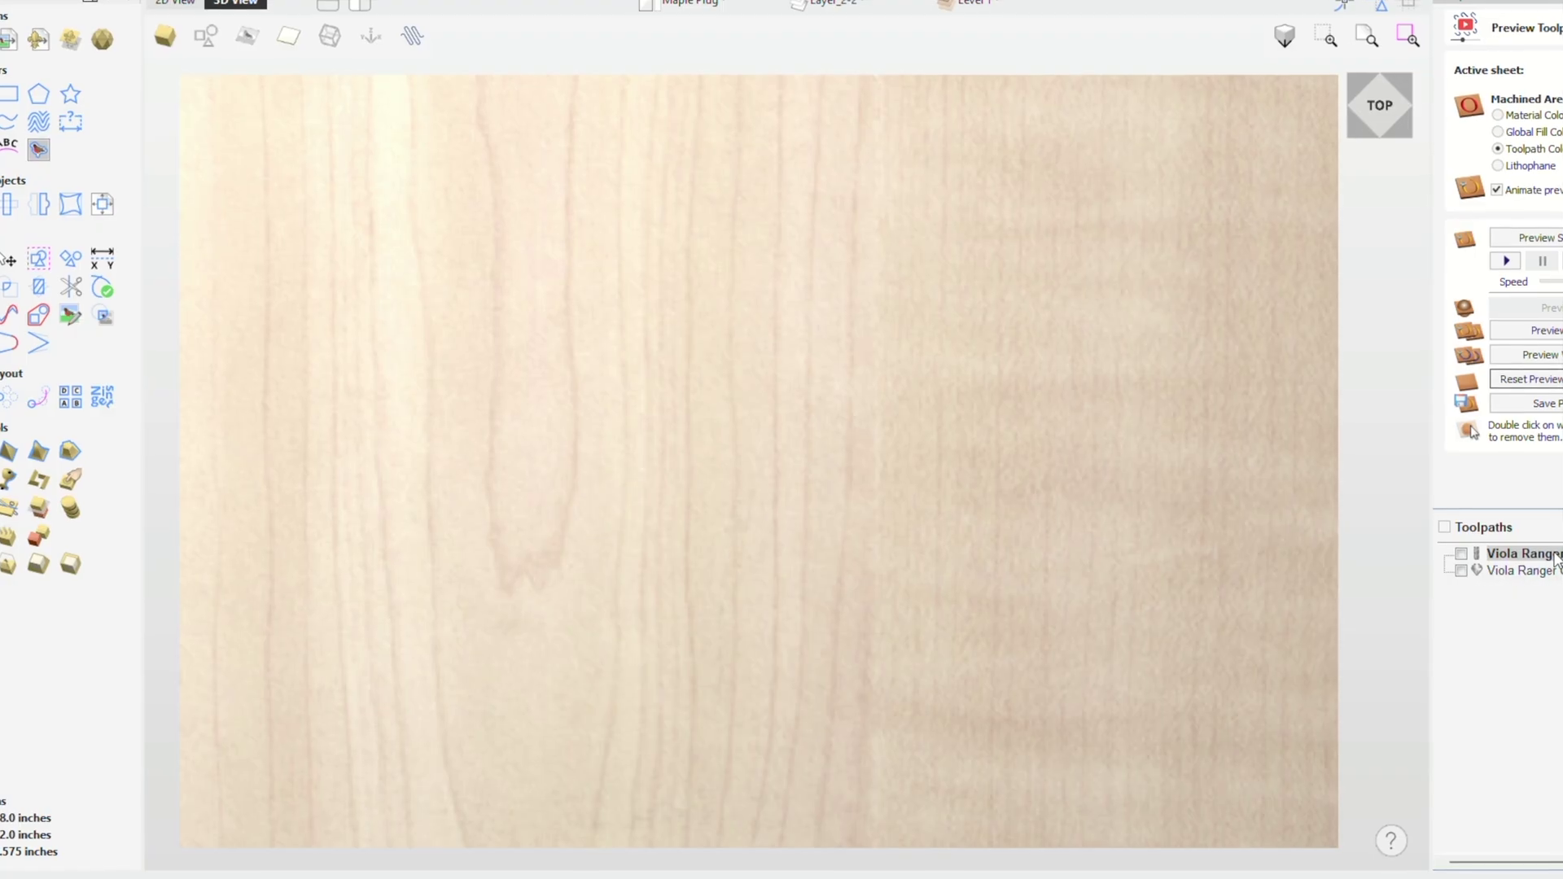
{"action": "left_click", "coordinate": [1512, 257]}
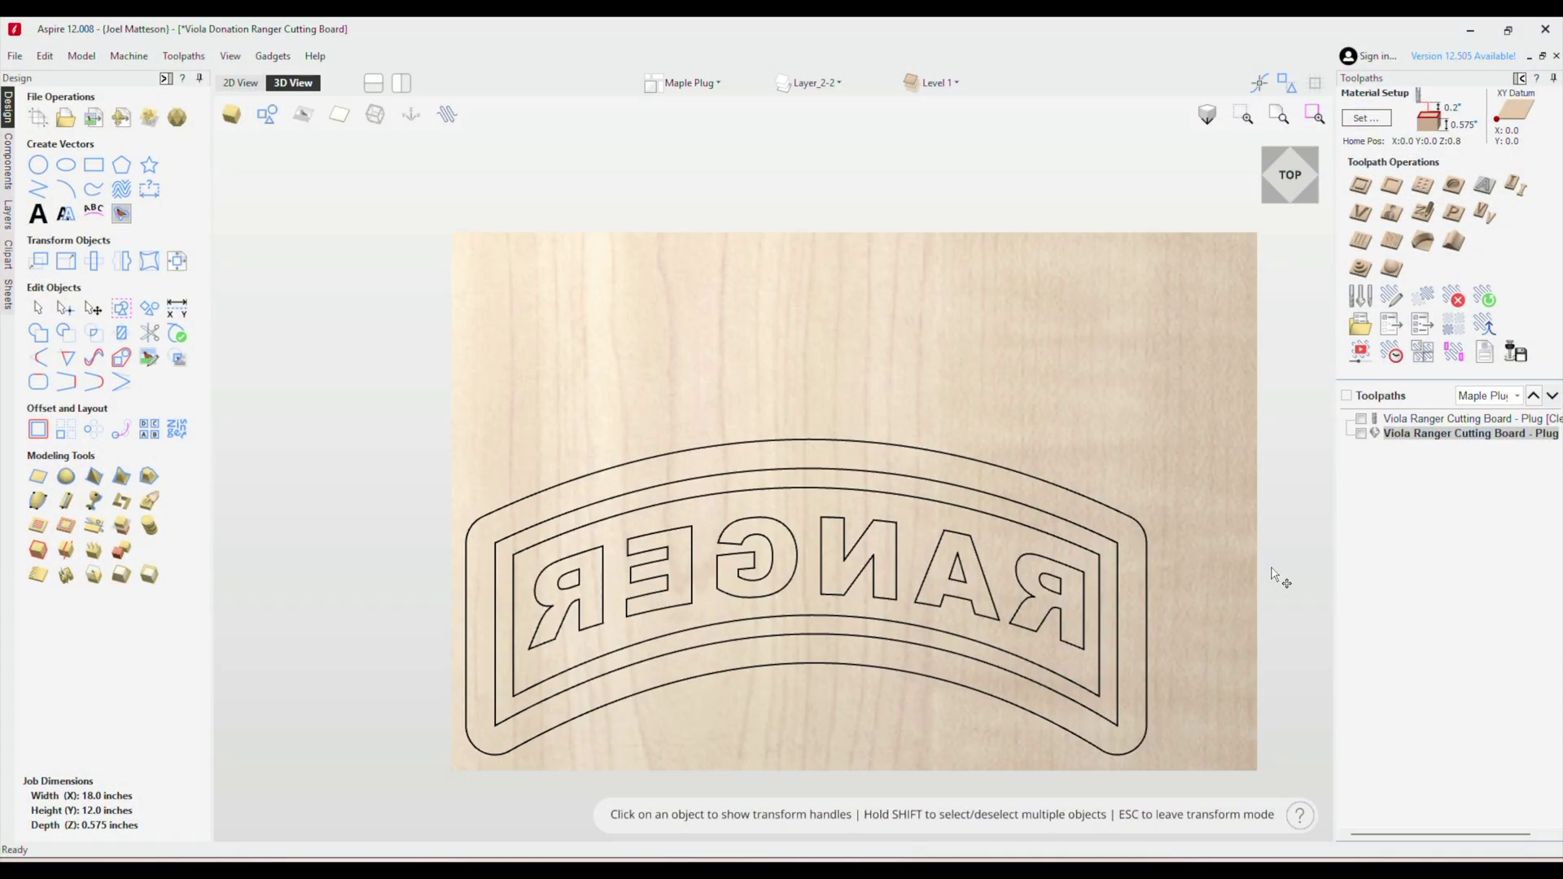
- Start a profile toolpath on the plug's outer border, keeping the bit, and name it Profile 1 Plug Cutout
{"action": "left_click", "coordinate": [1144, 533]}
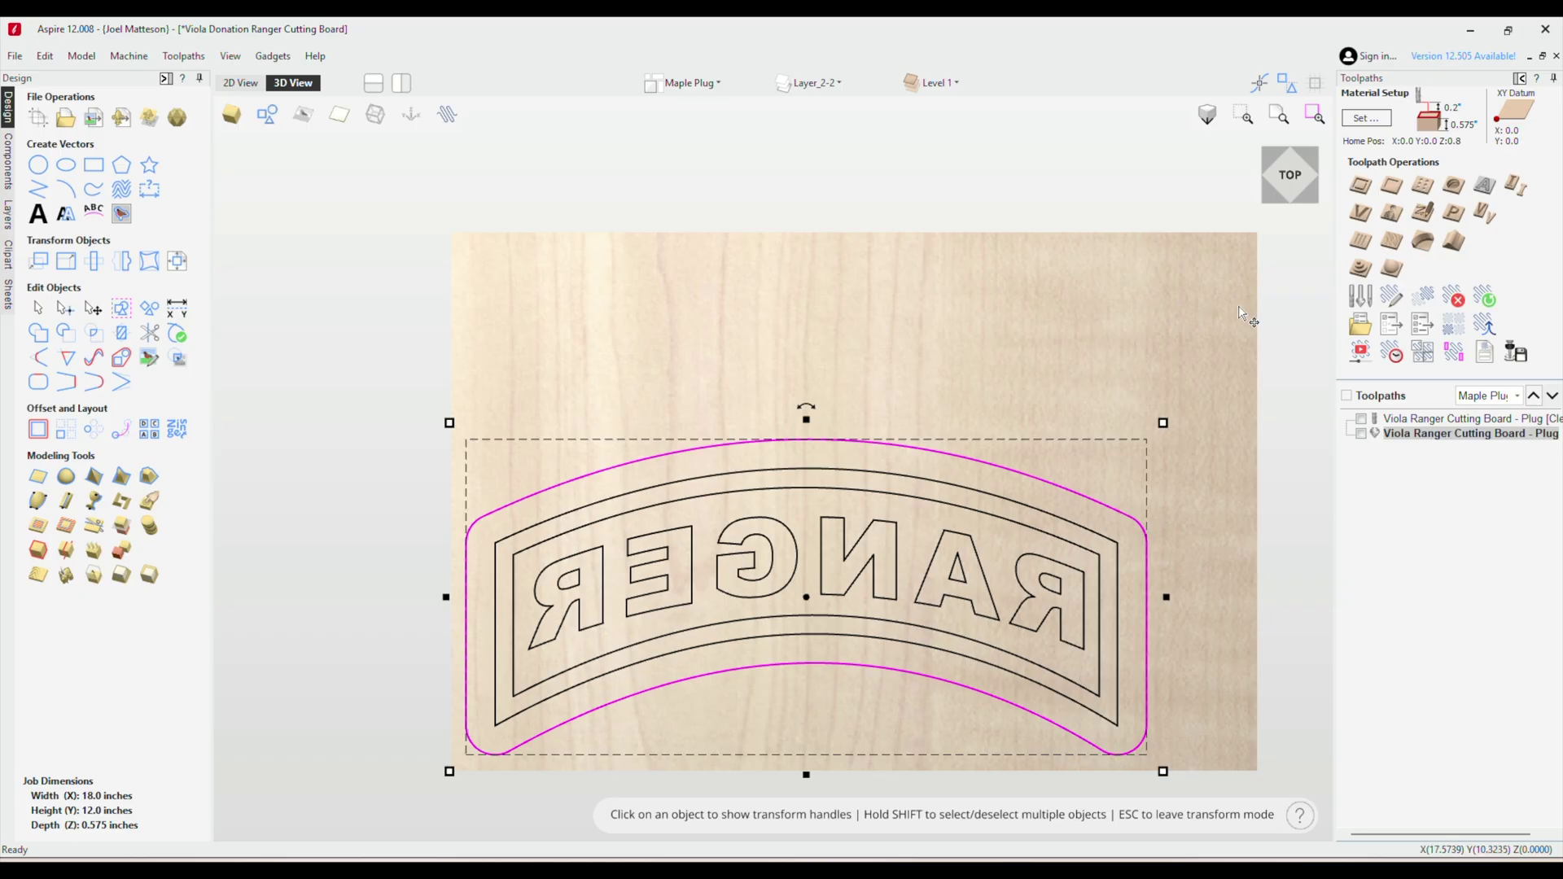
{"action": "left_click", "coordinate": [1356, 189]}
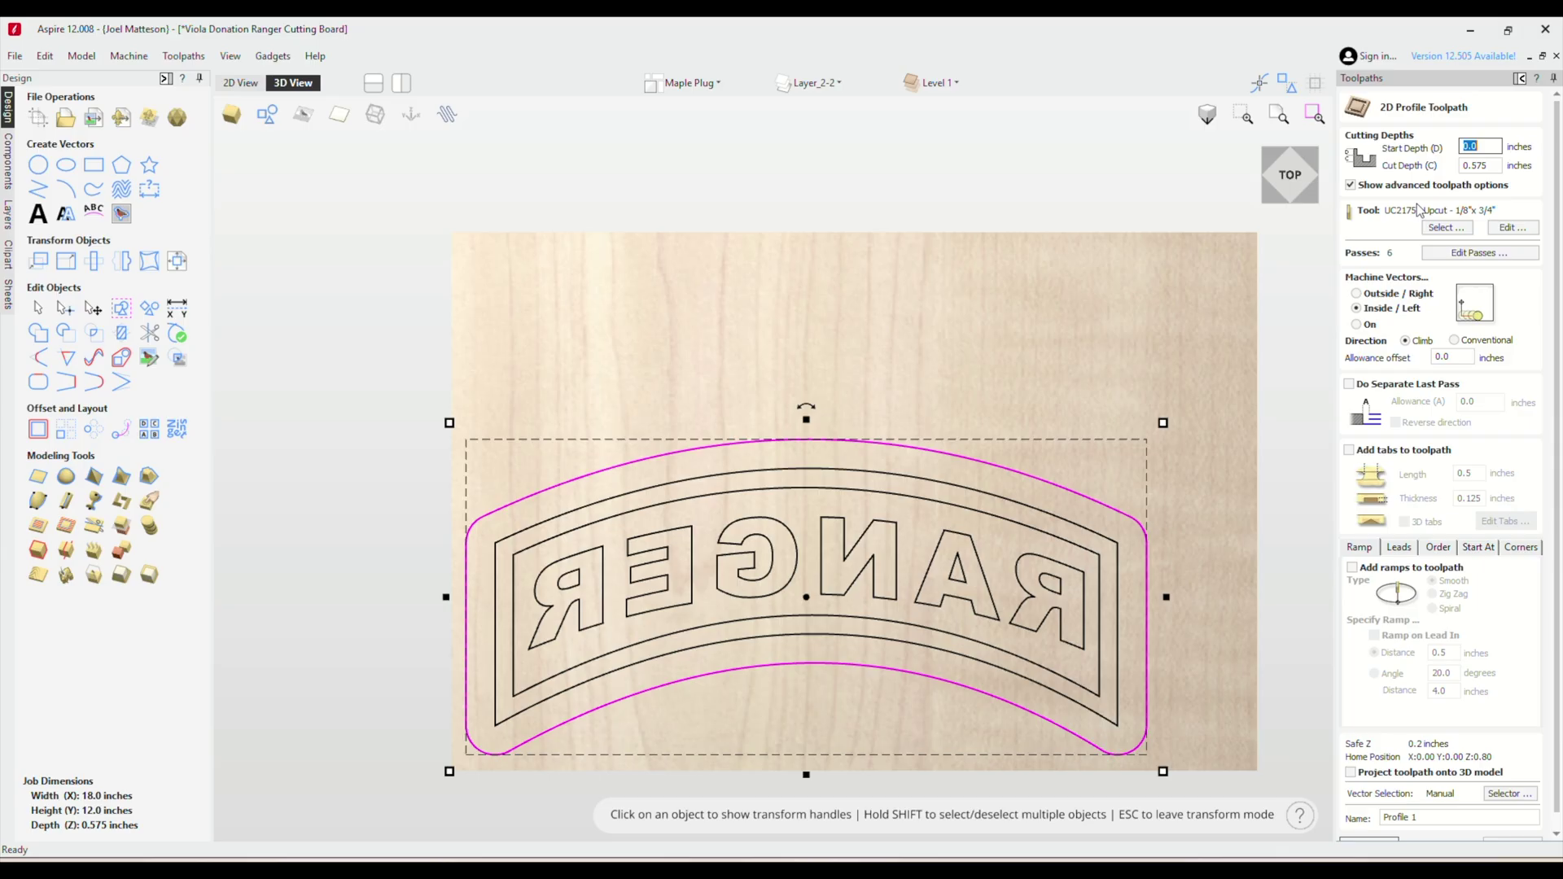
{"action": "left_click", "coordinate": [1514, 229]}
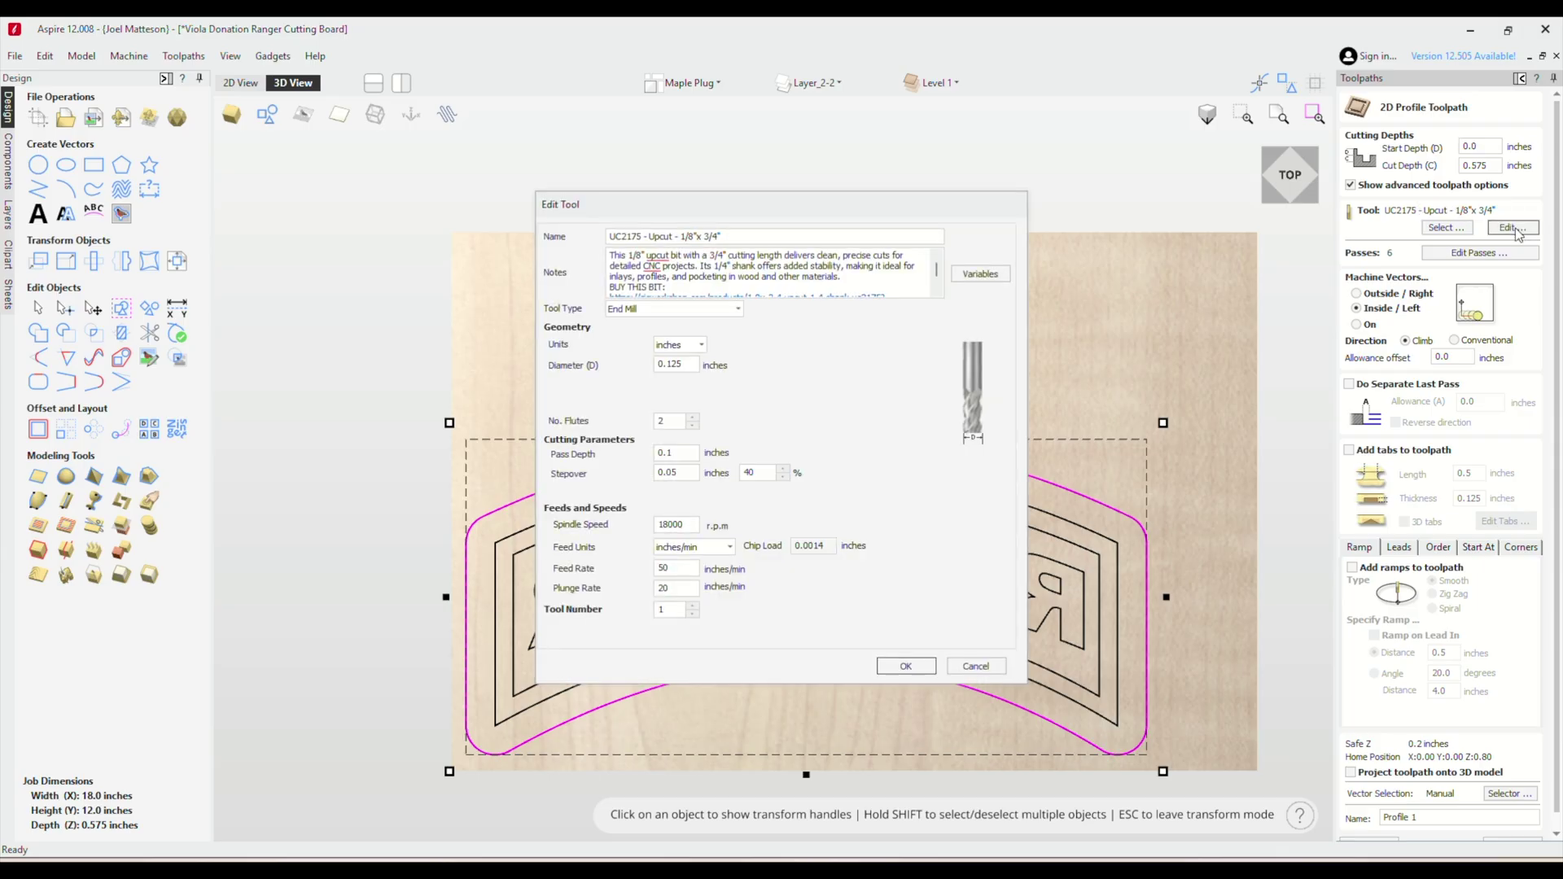
{"action": "left_click", "coordinate": [905, 666]}
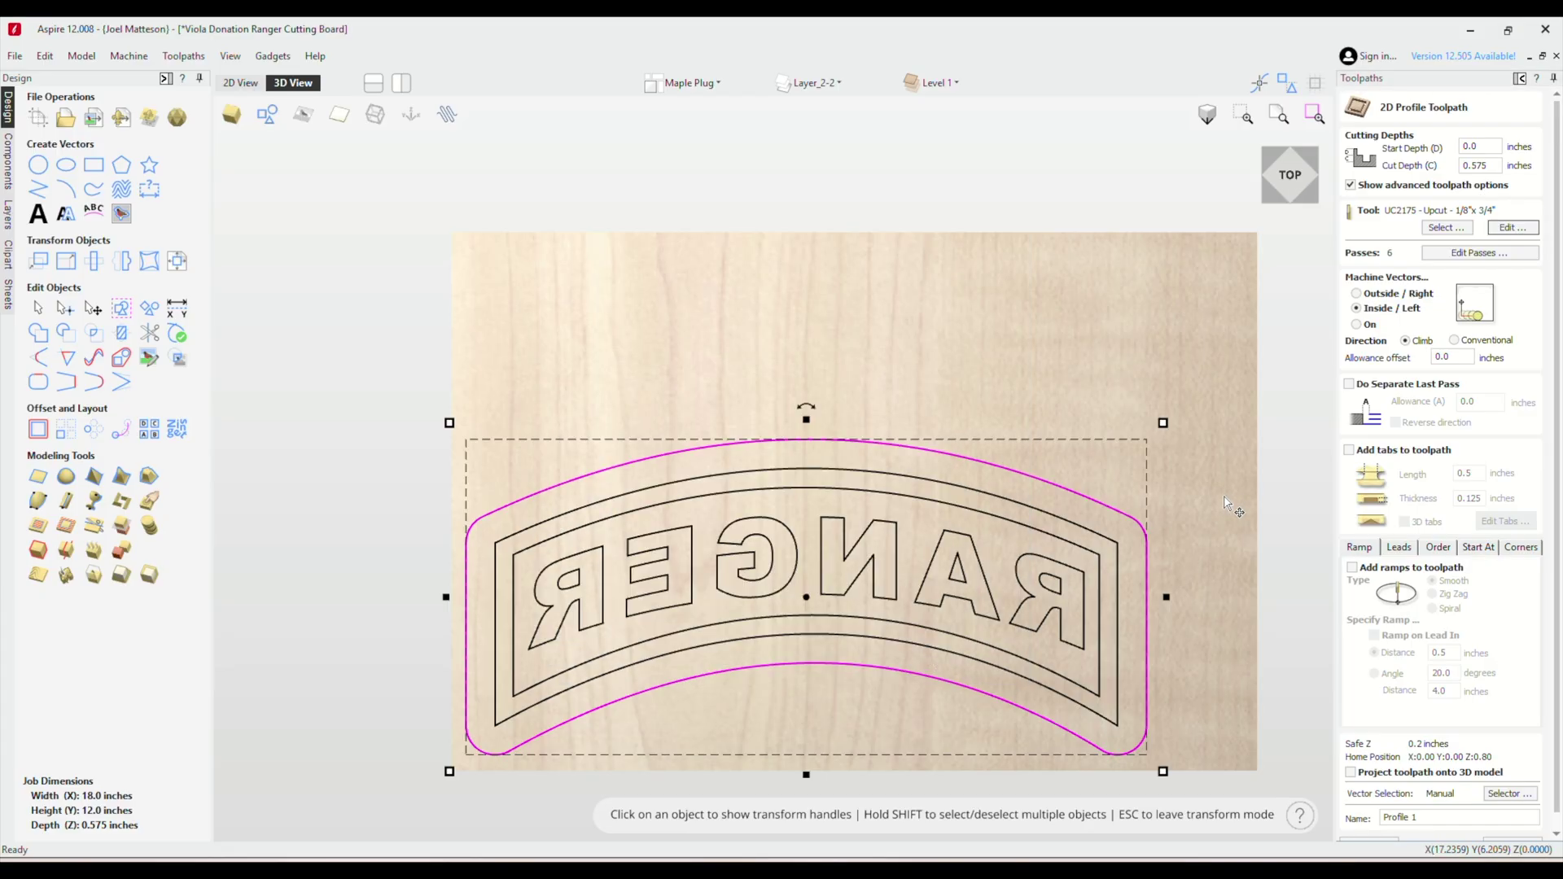
{"action": "left_click", "coordinate": [1445, 816]}
{"action": "type", "text": "Plug Cutout"}
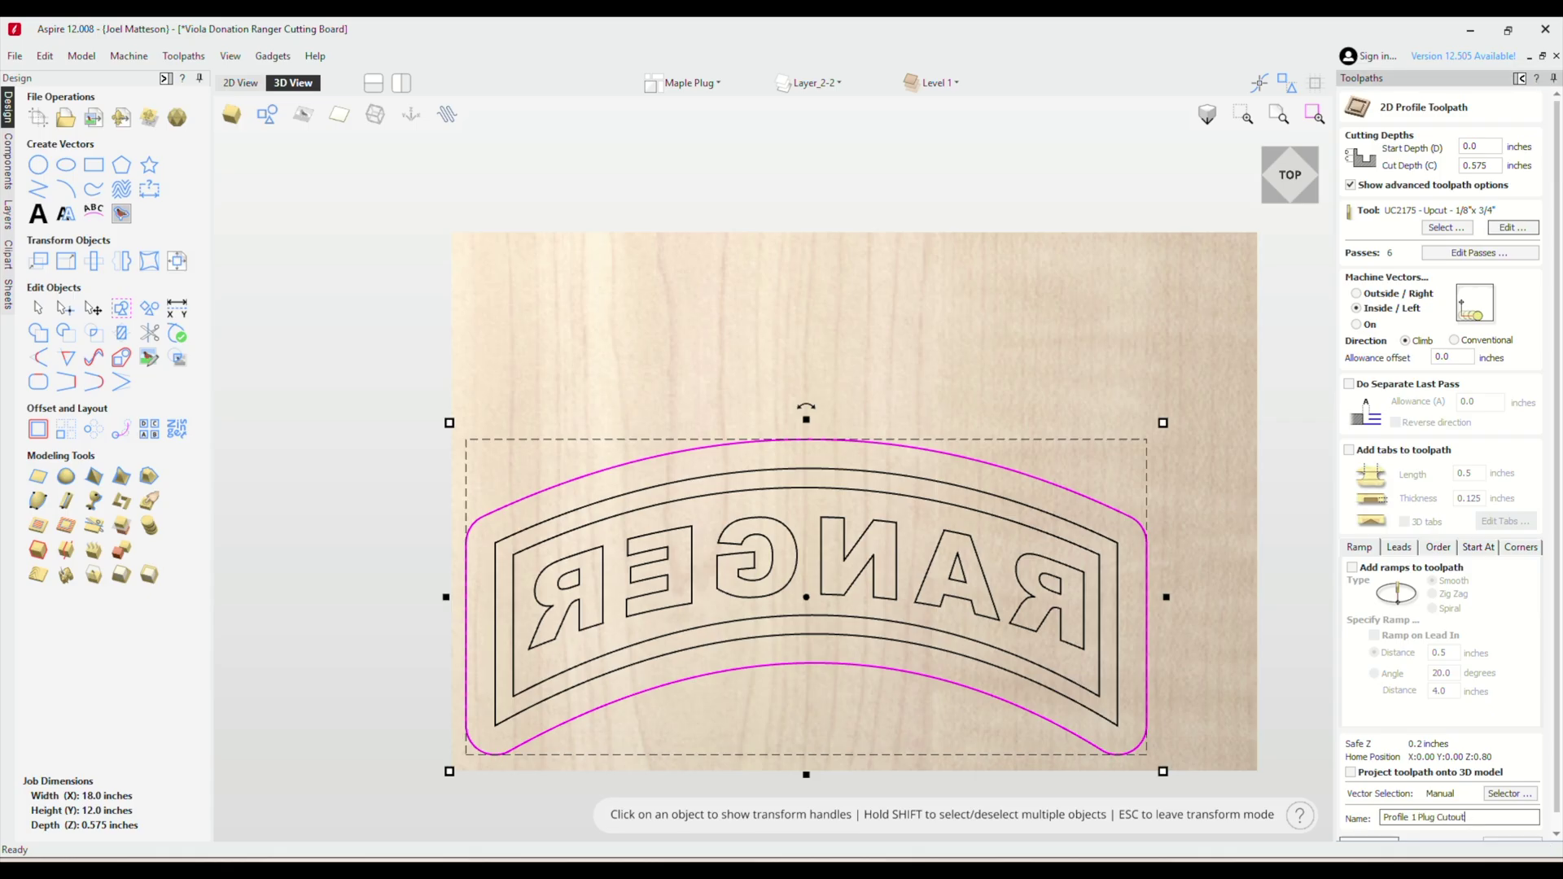
- Add ramps to the cutout's plunges, calculate it, and play its simulation
{"action": "scroll", "coordinate": [1463, 720], "scroll_direction": "down", "scroll_amount": 1}
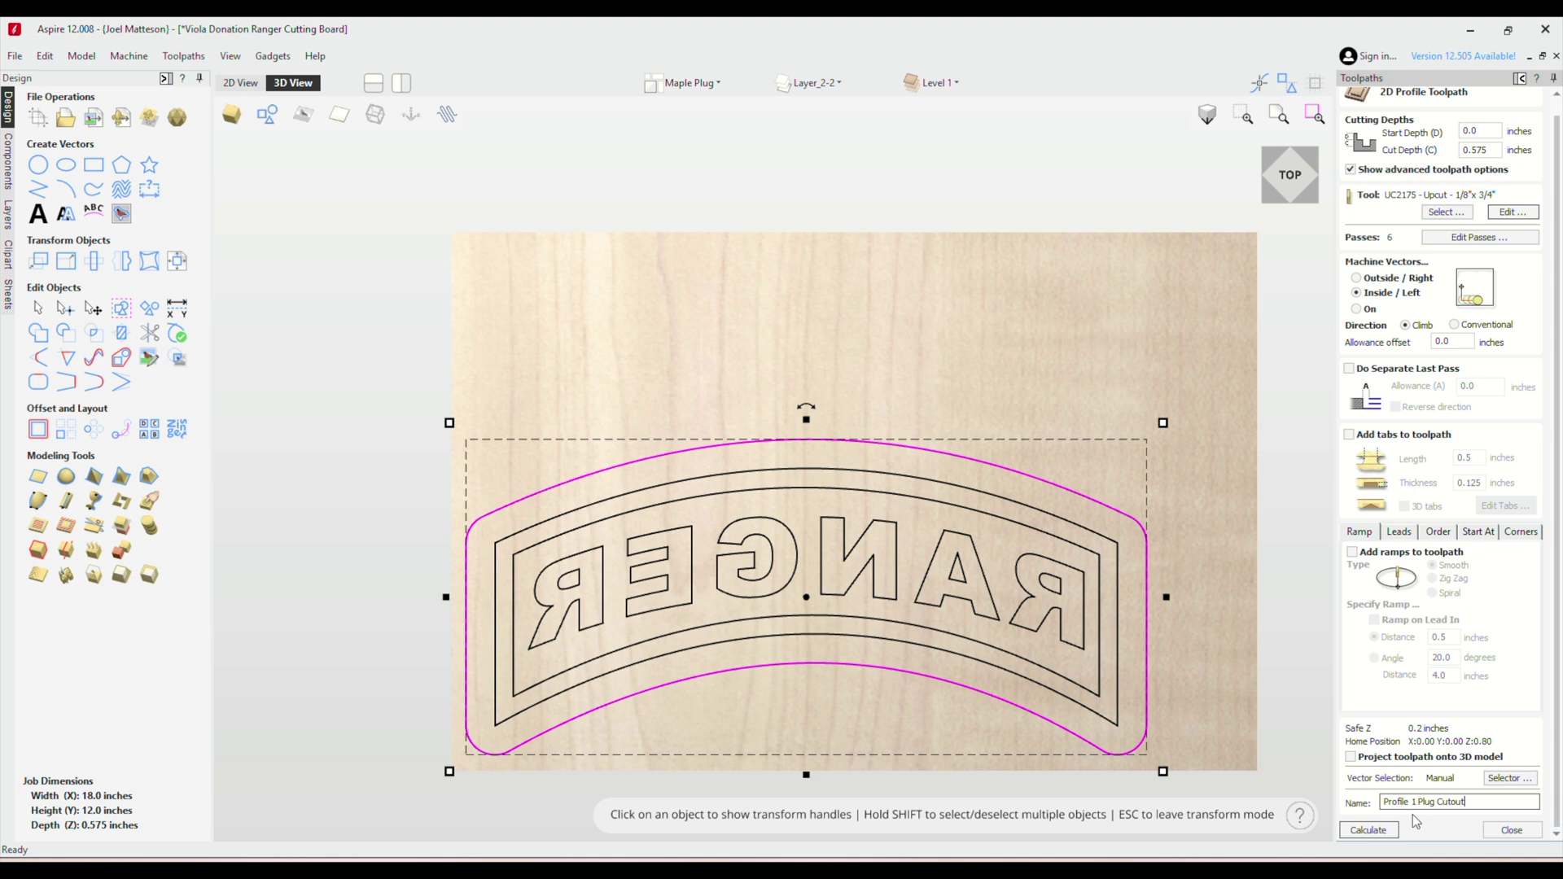
{"action": "left_click", "coordinate": [1352, 552]}
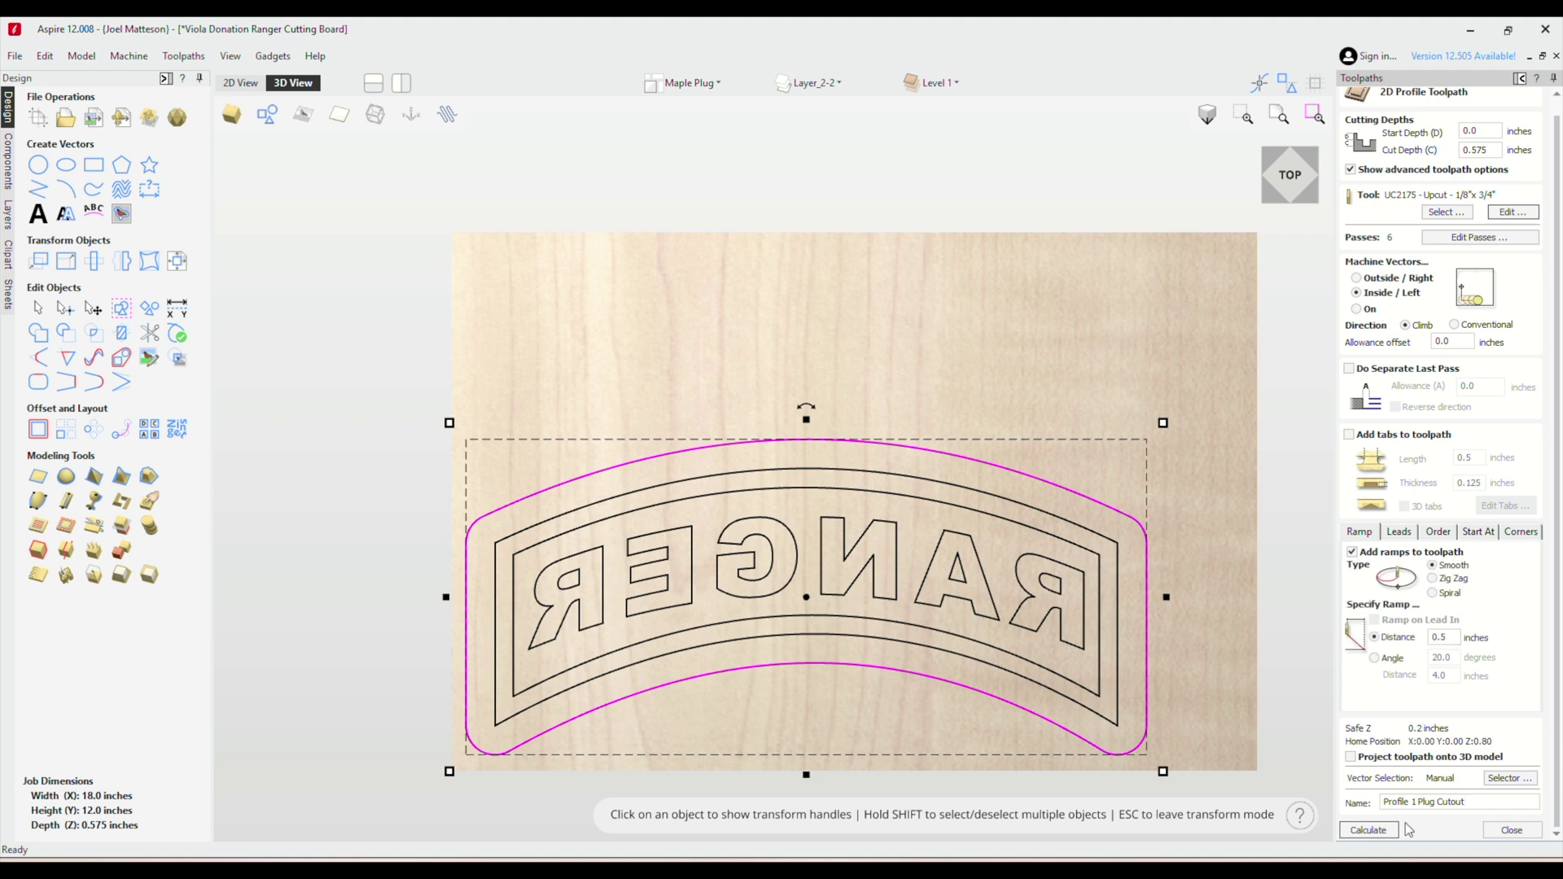
{"action": "left_click", "coordinate": [1372, 830]}
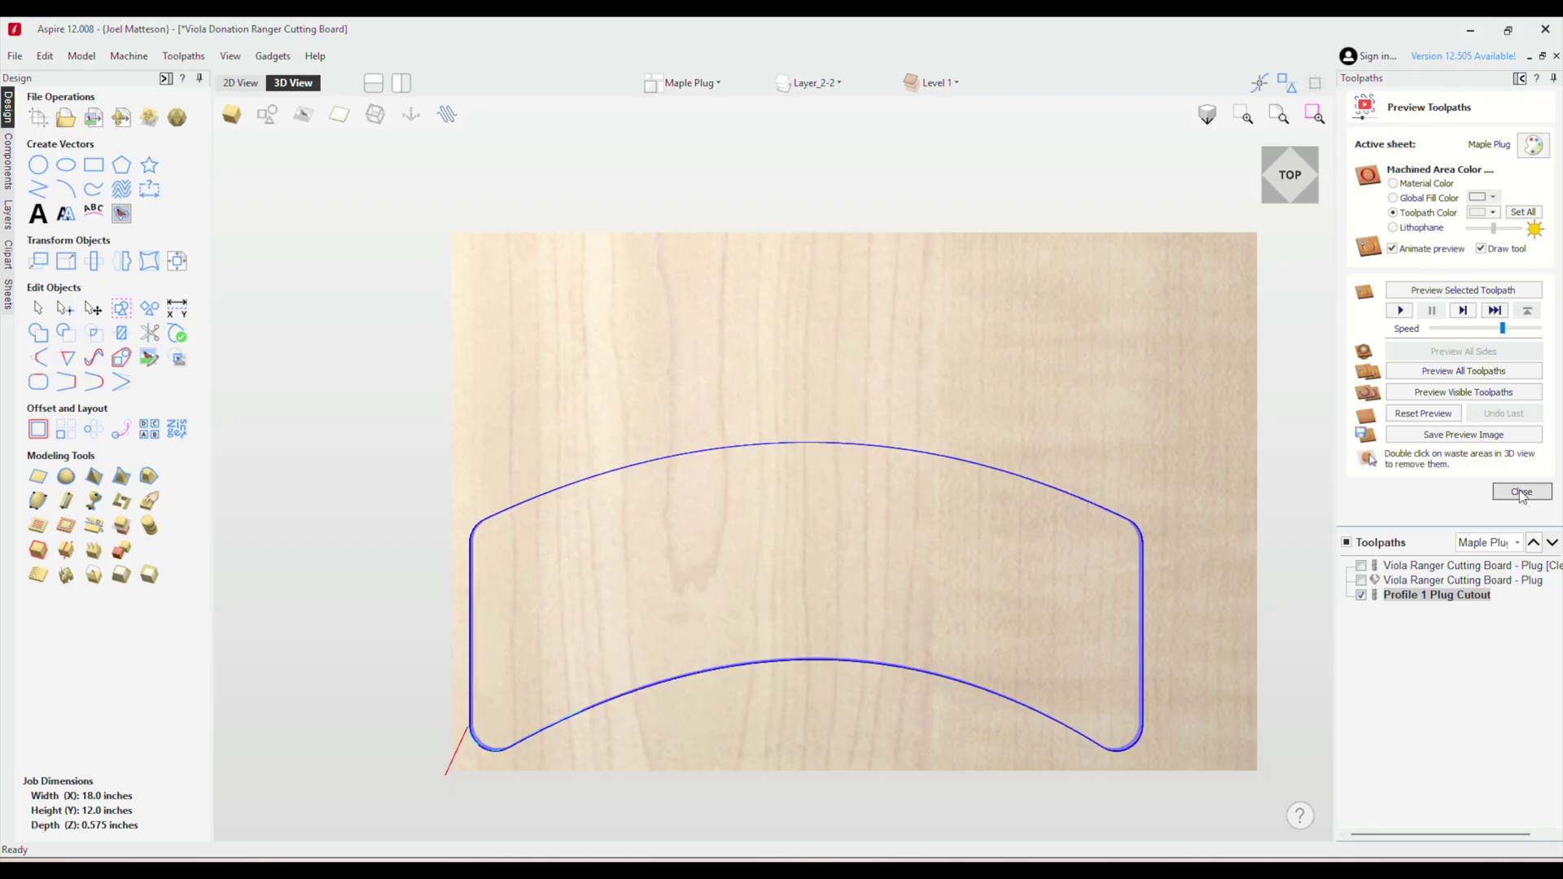
{"action": "left_click", "coordinate": [1400, 310]}
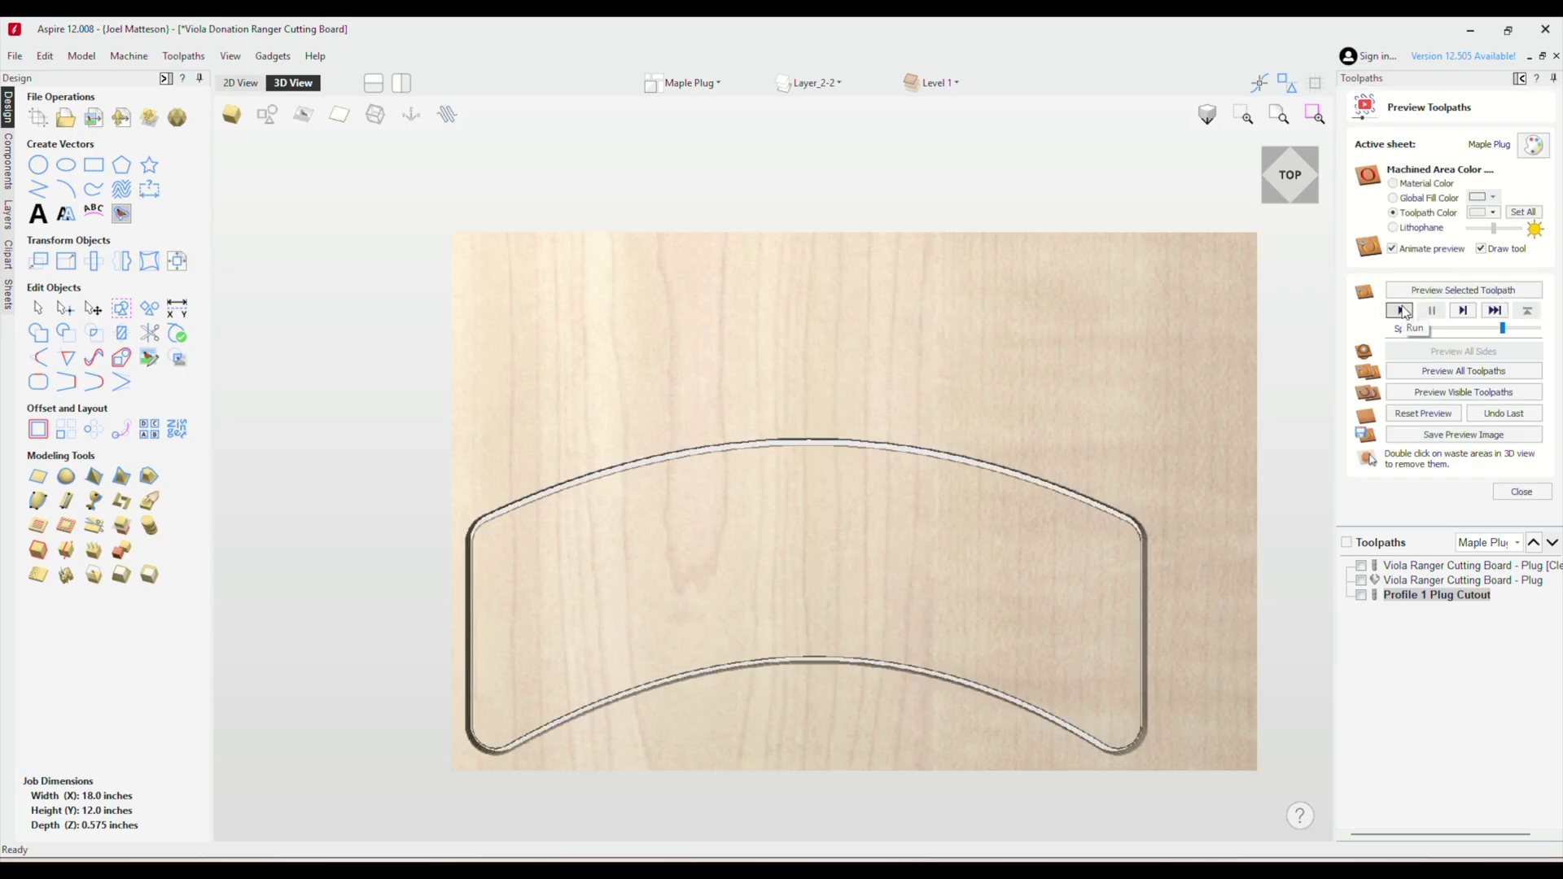
- Remove the waste material outside the cutout groove, leaving just the arched maple plug
{"action": "double_click", "coordinate": [1159, 316]}
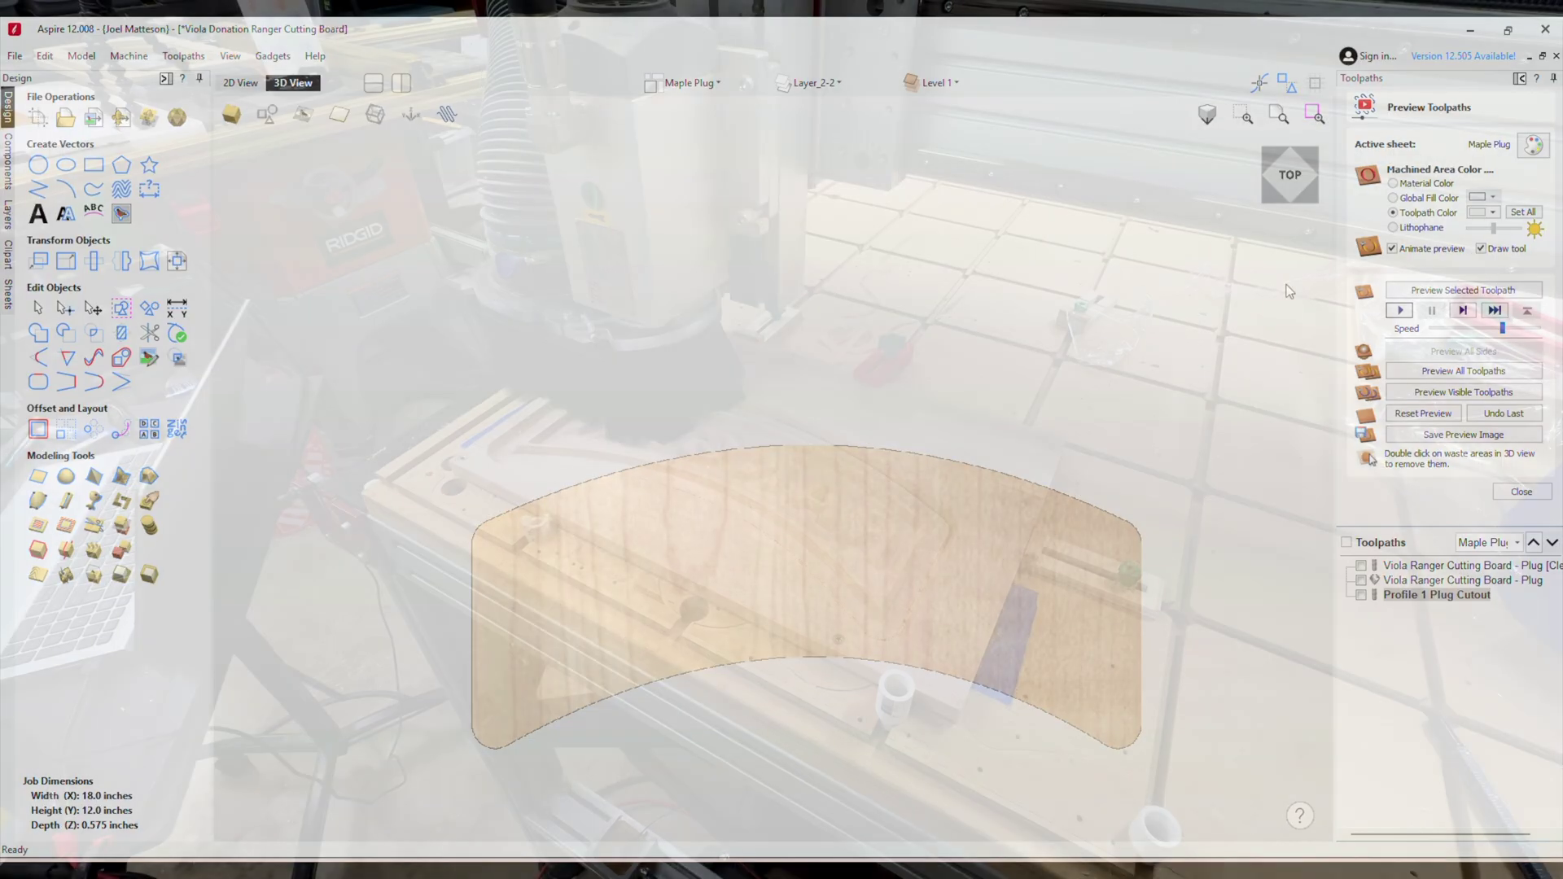
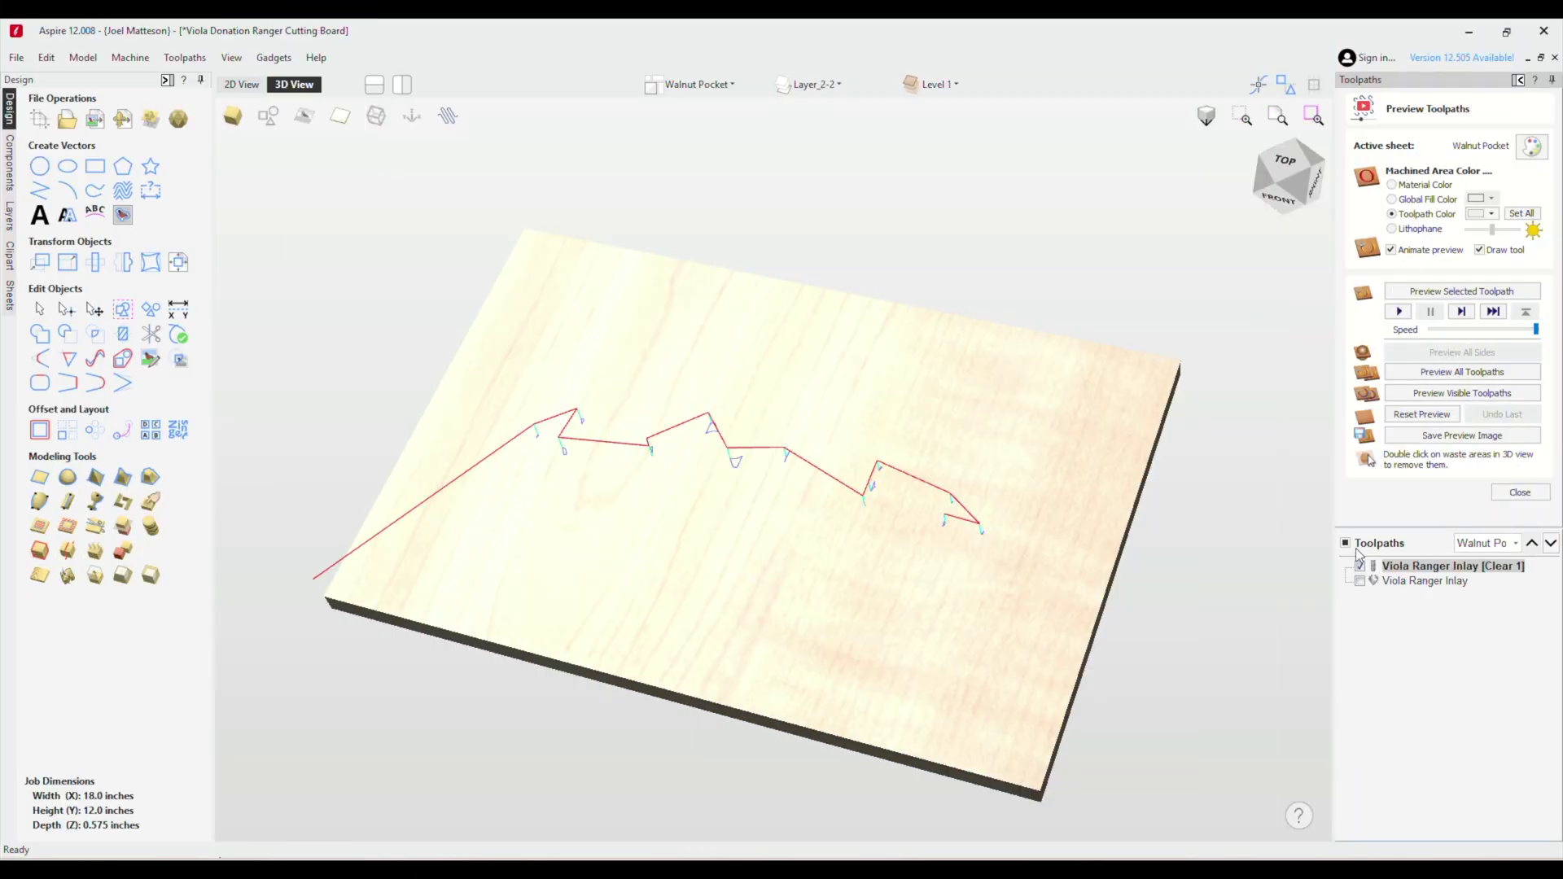
- Replay the Viola Ranger Inlay clearance toolpath simulation at a slower speed
{"action": "left_click", "coordinate": [1489, 329]}
{"action": "left_click", "coordinate": [1398, 312]}
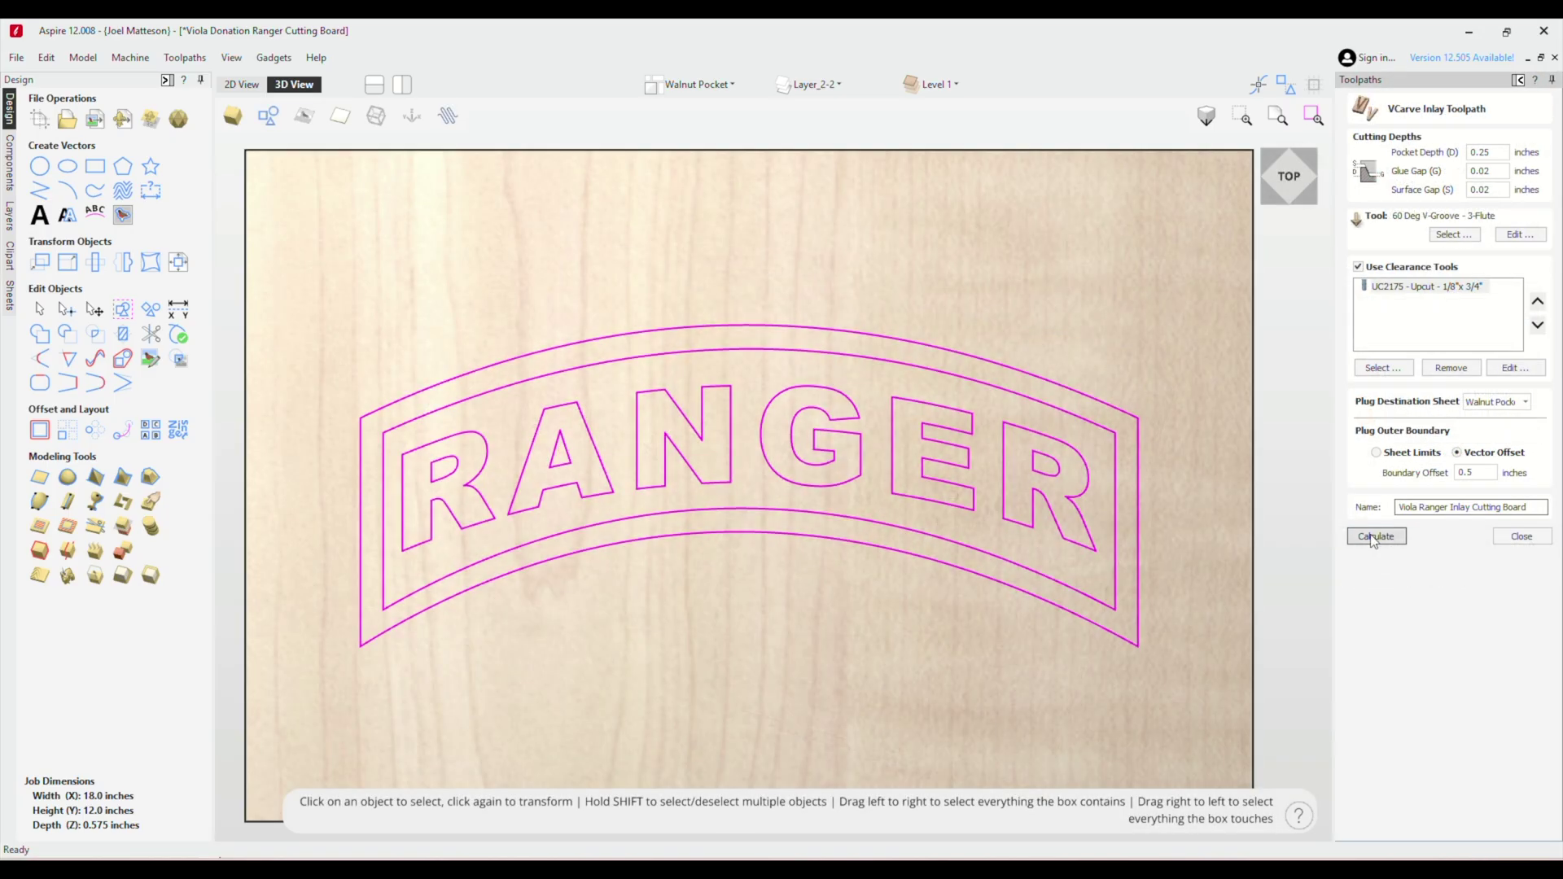
- Calculate the V-Carve inlay toolpath, accepting the overlapping-vectors warning
{"action": "left_click", "coordinate": [1373, 538]}
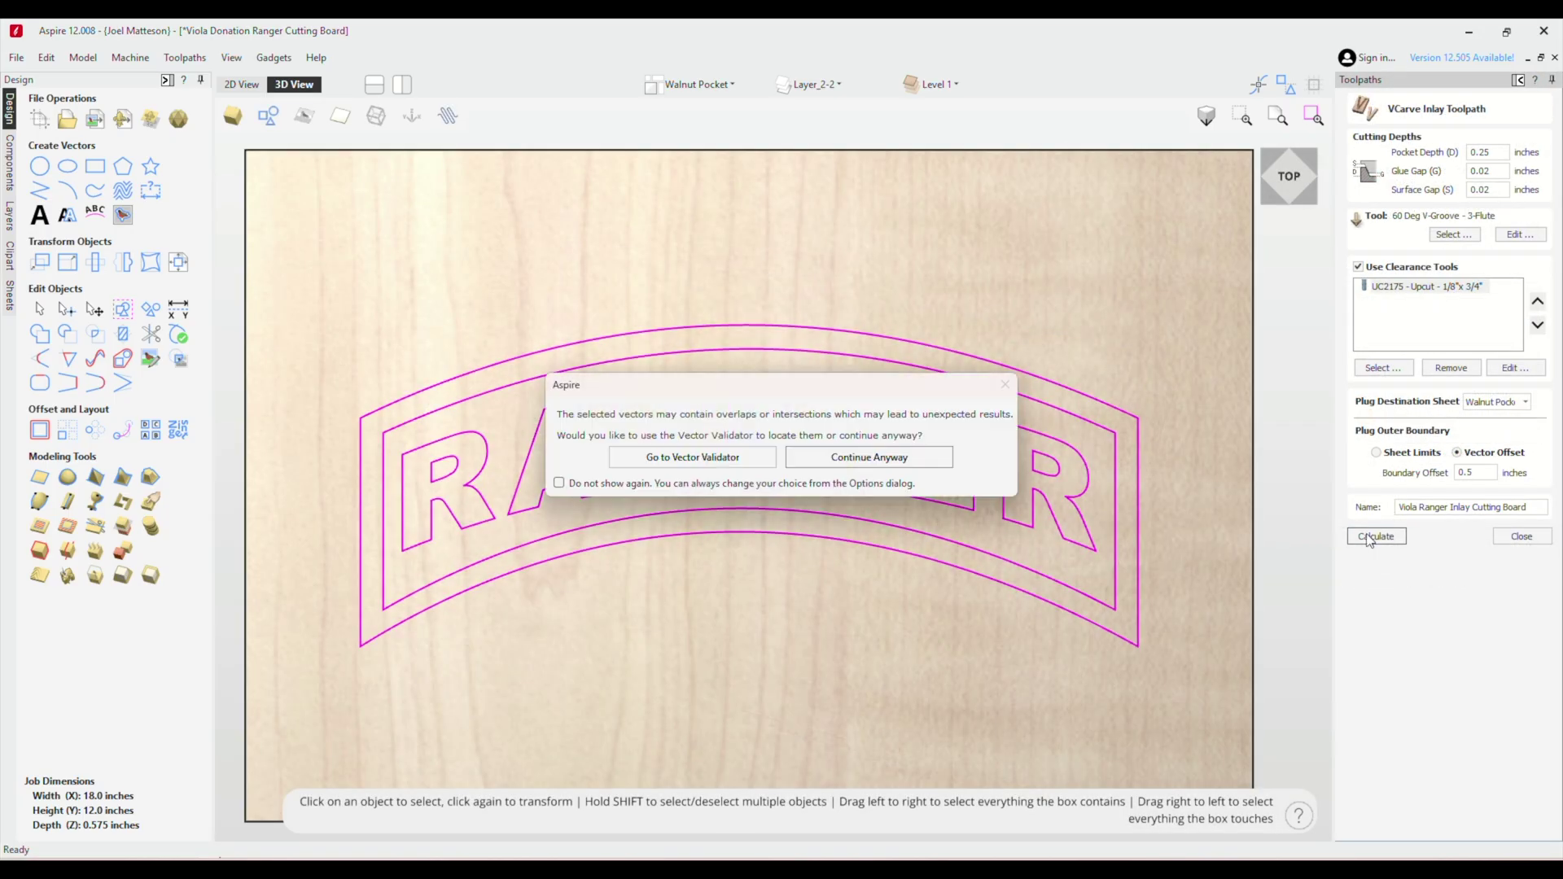
{"action": "left_click", "coordinate": [932, 464]}
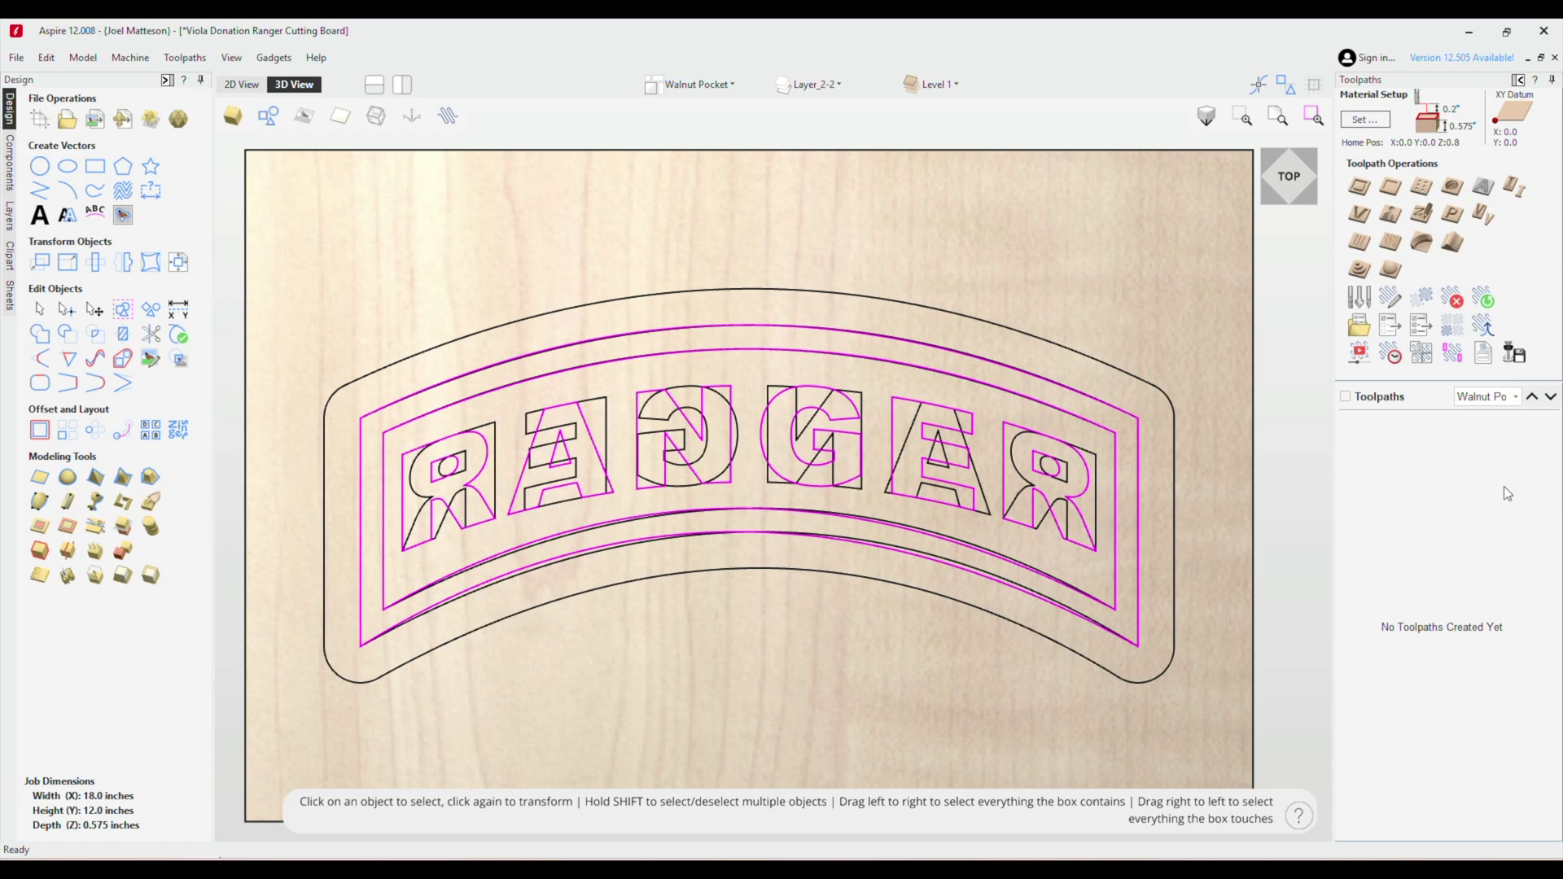
- Close the VCarve Inlay form without calculating and view the Walnut Pocket sheet in 2D
{"action": "left_click", "coordinate": [1486, 217]}
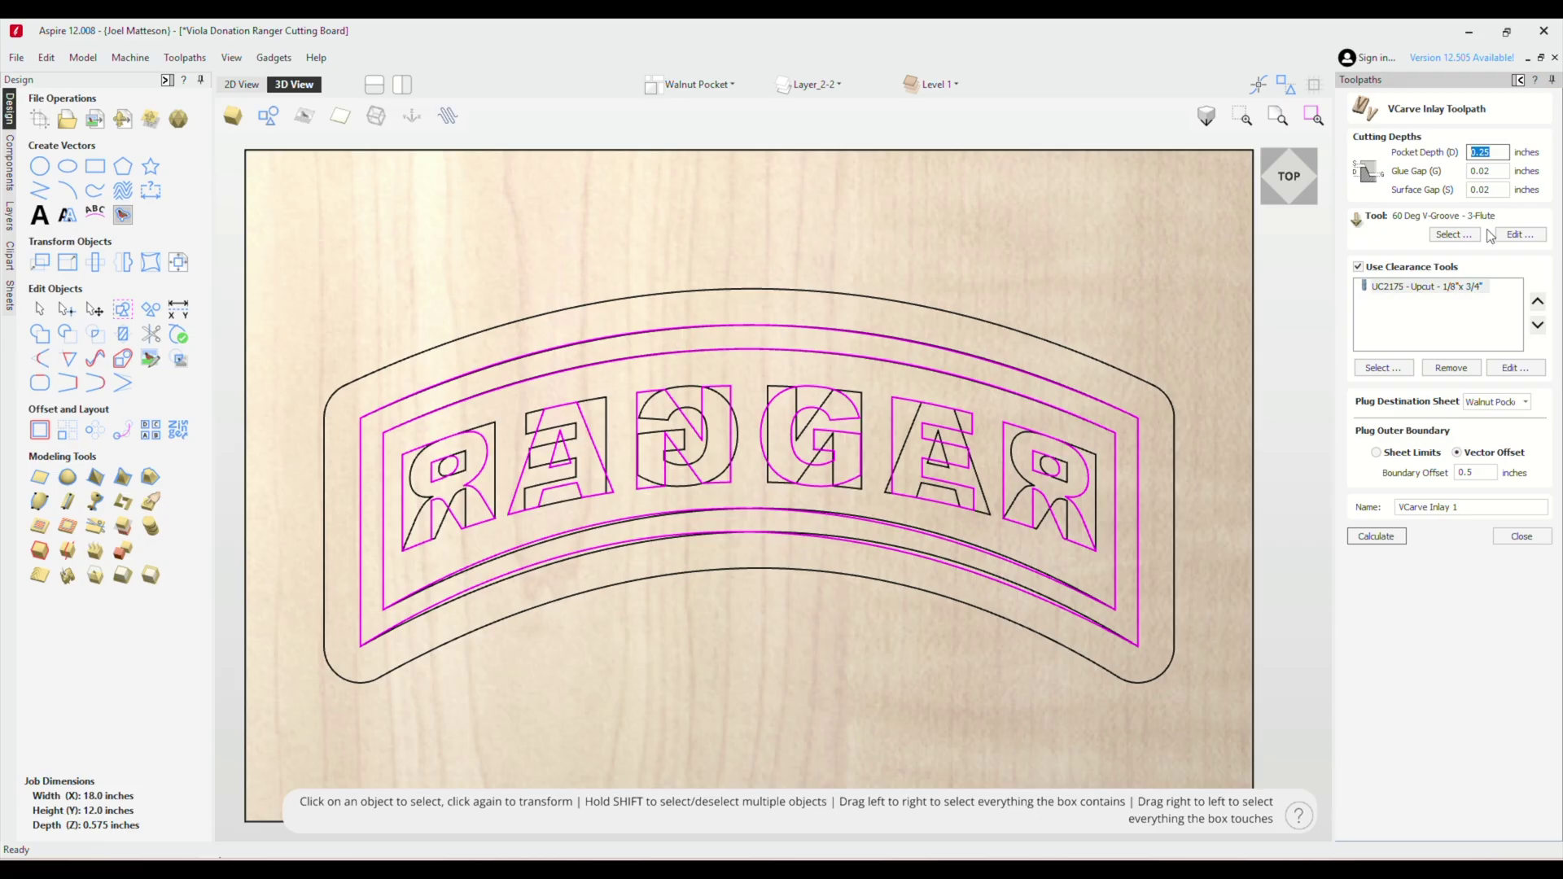
{"action": "left_click", "coordinate": [1523, 540]}
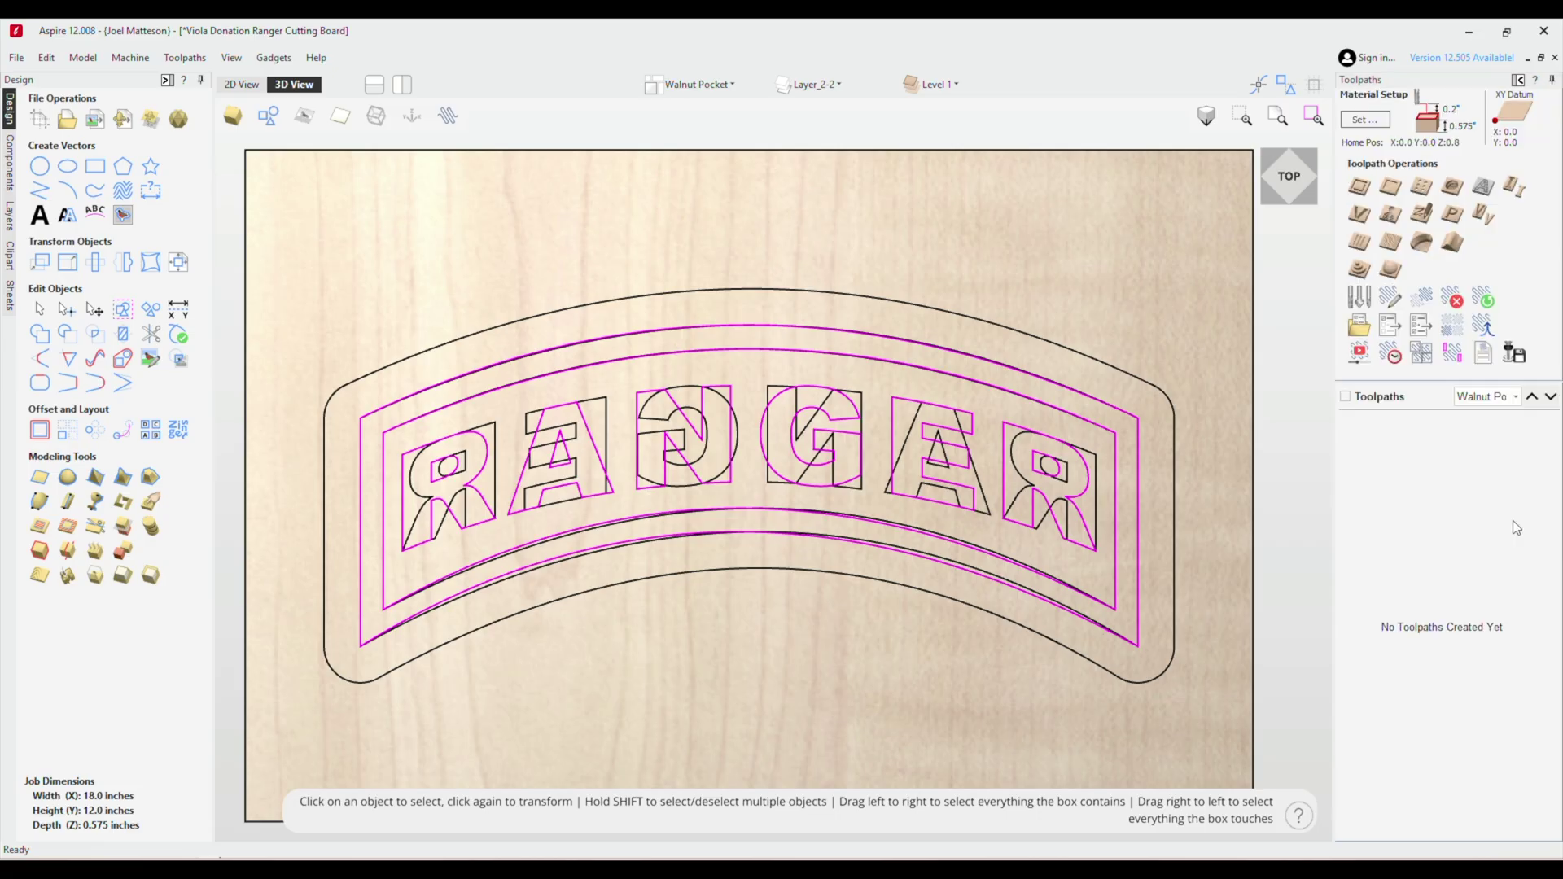
{"action": "left_click", "coordinate": [239, 84]}
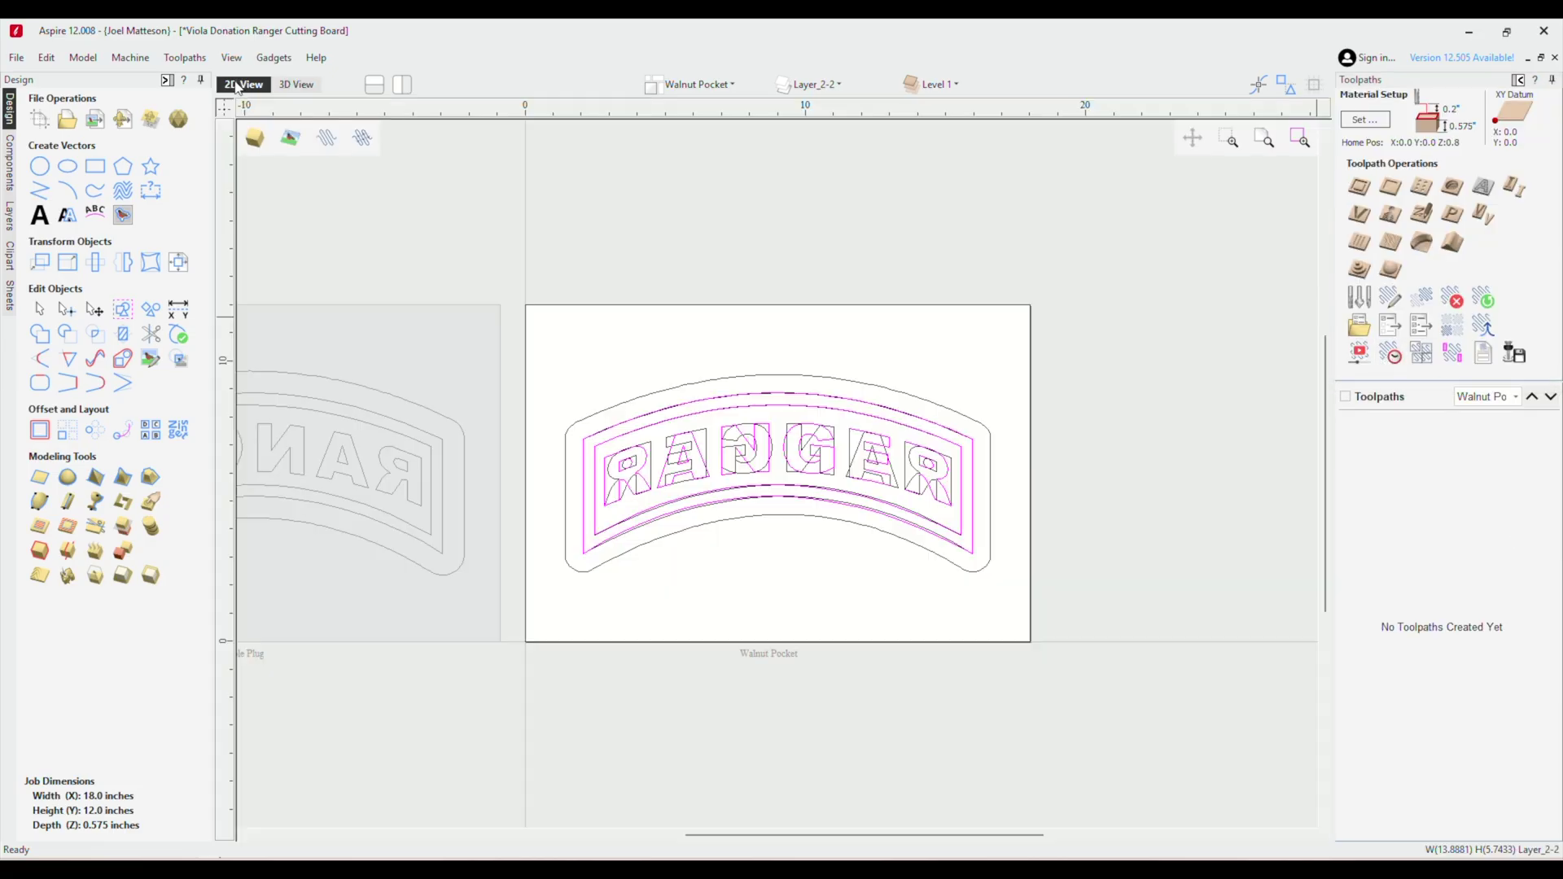